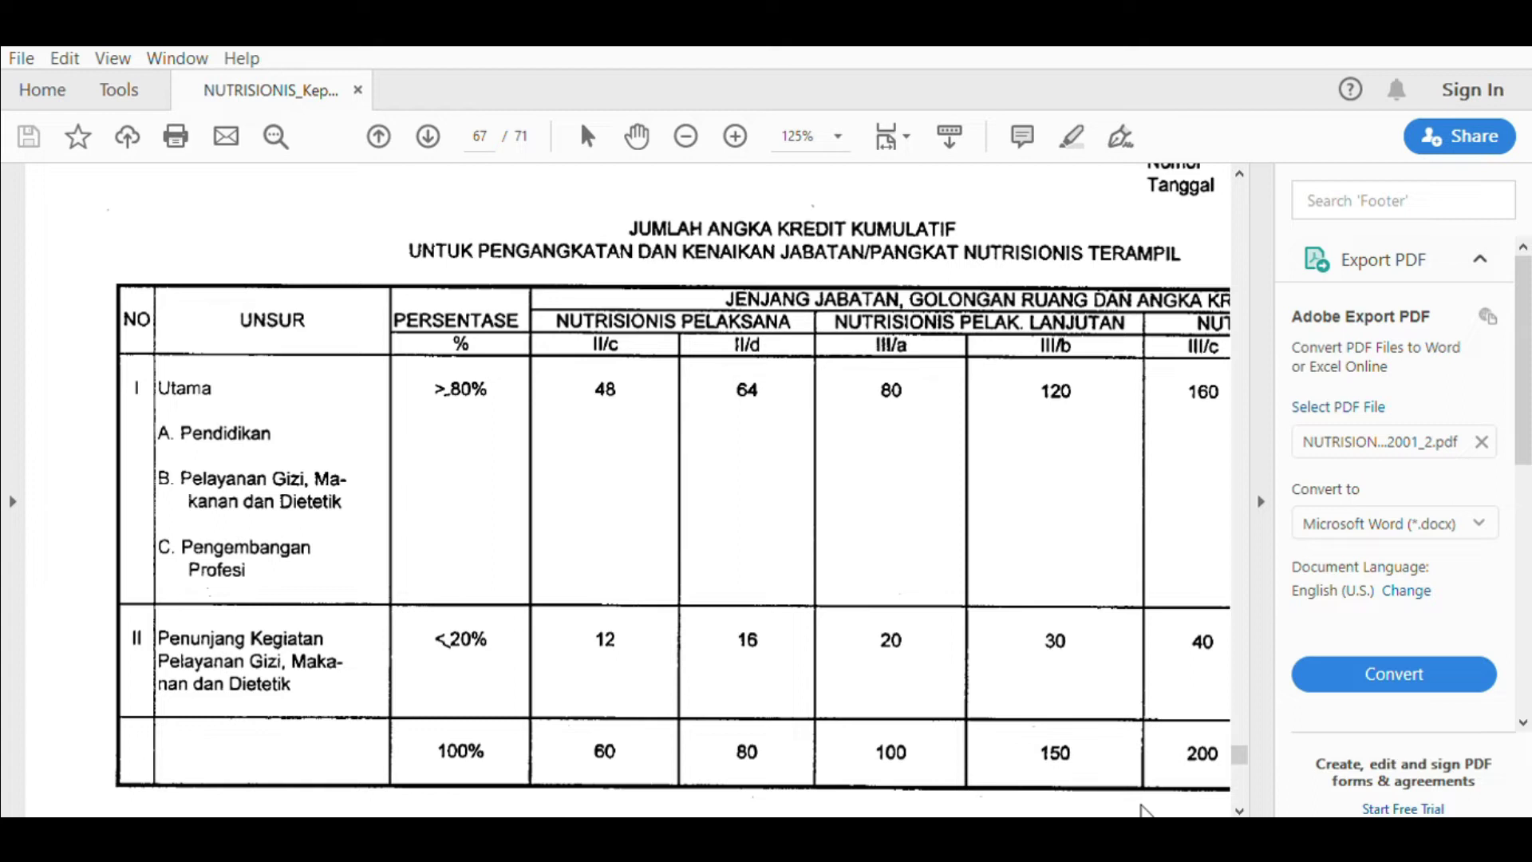
Step: Read Pasal 25 in Bab X of the NUTRISIONIS PDF on temporary release from office, through item 7
click(1245, 799)
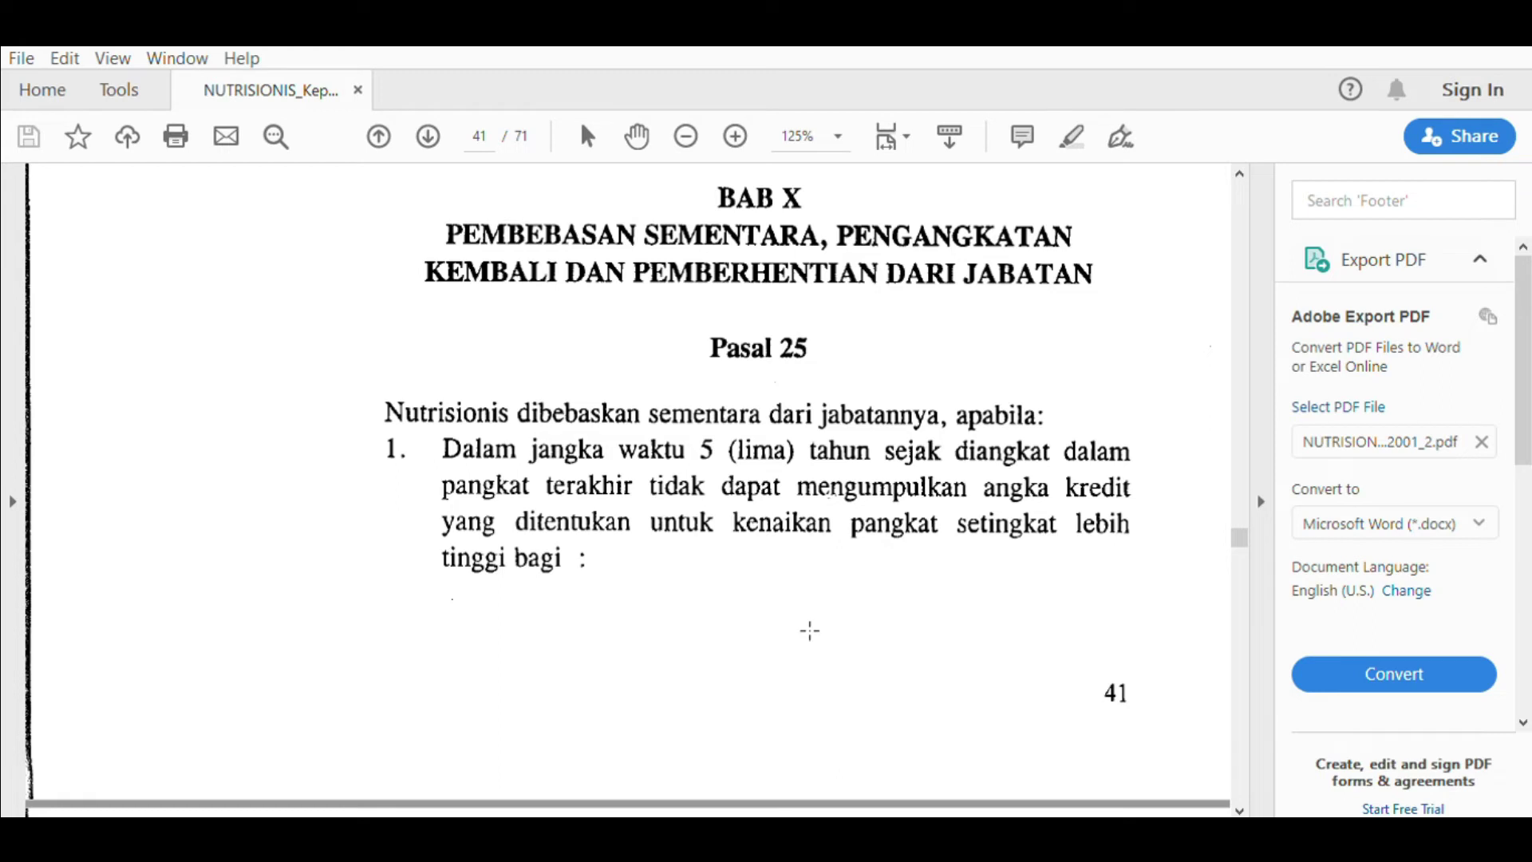
click(1239, 801)
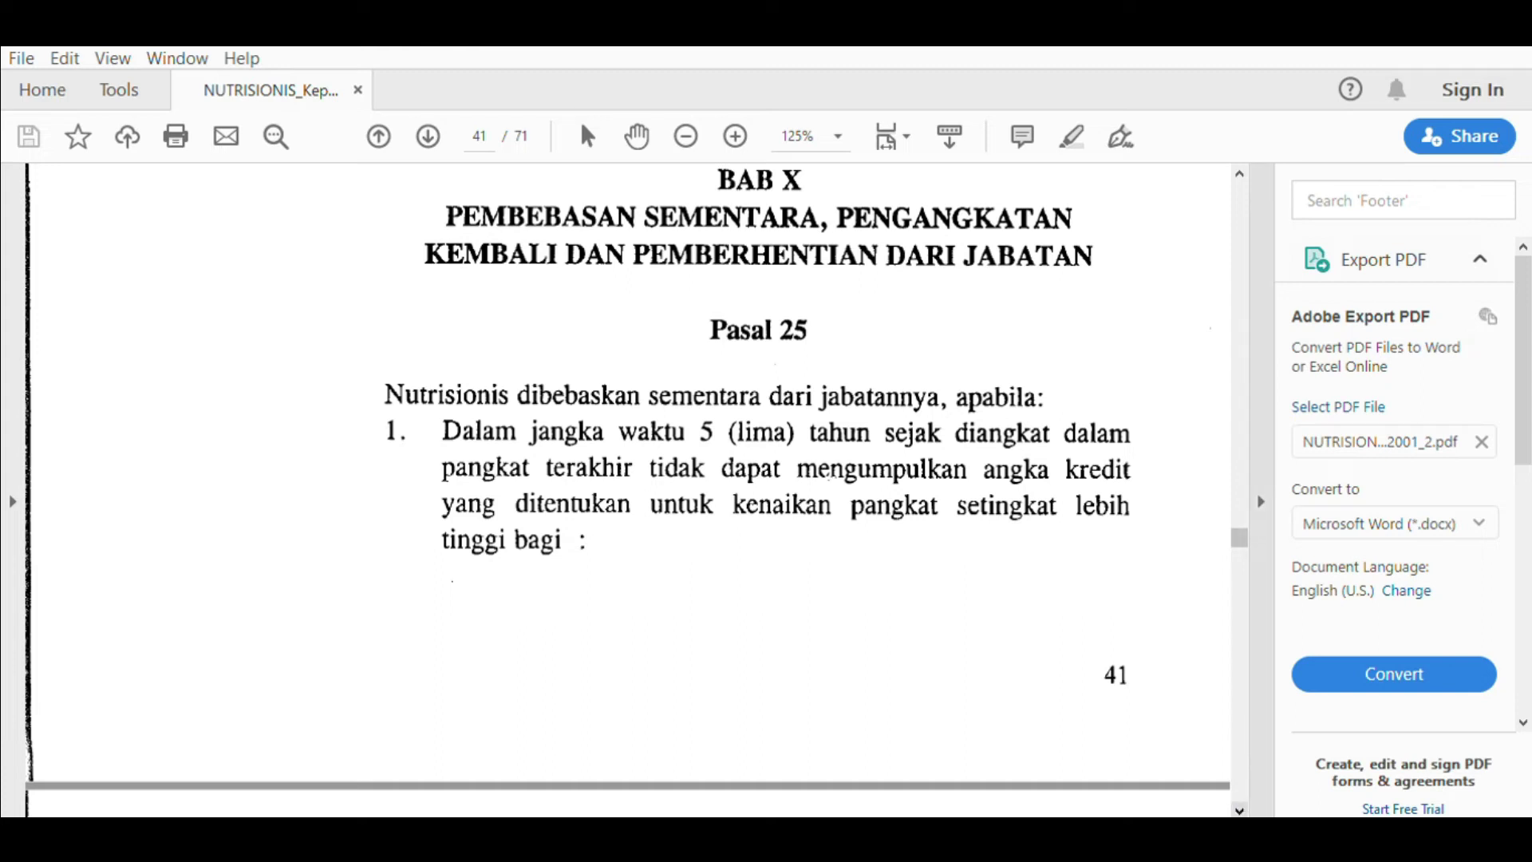
click(1239, 806)
drag(1239, 791, 1241, 791)
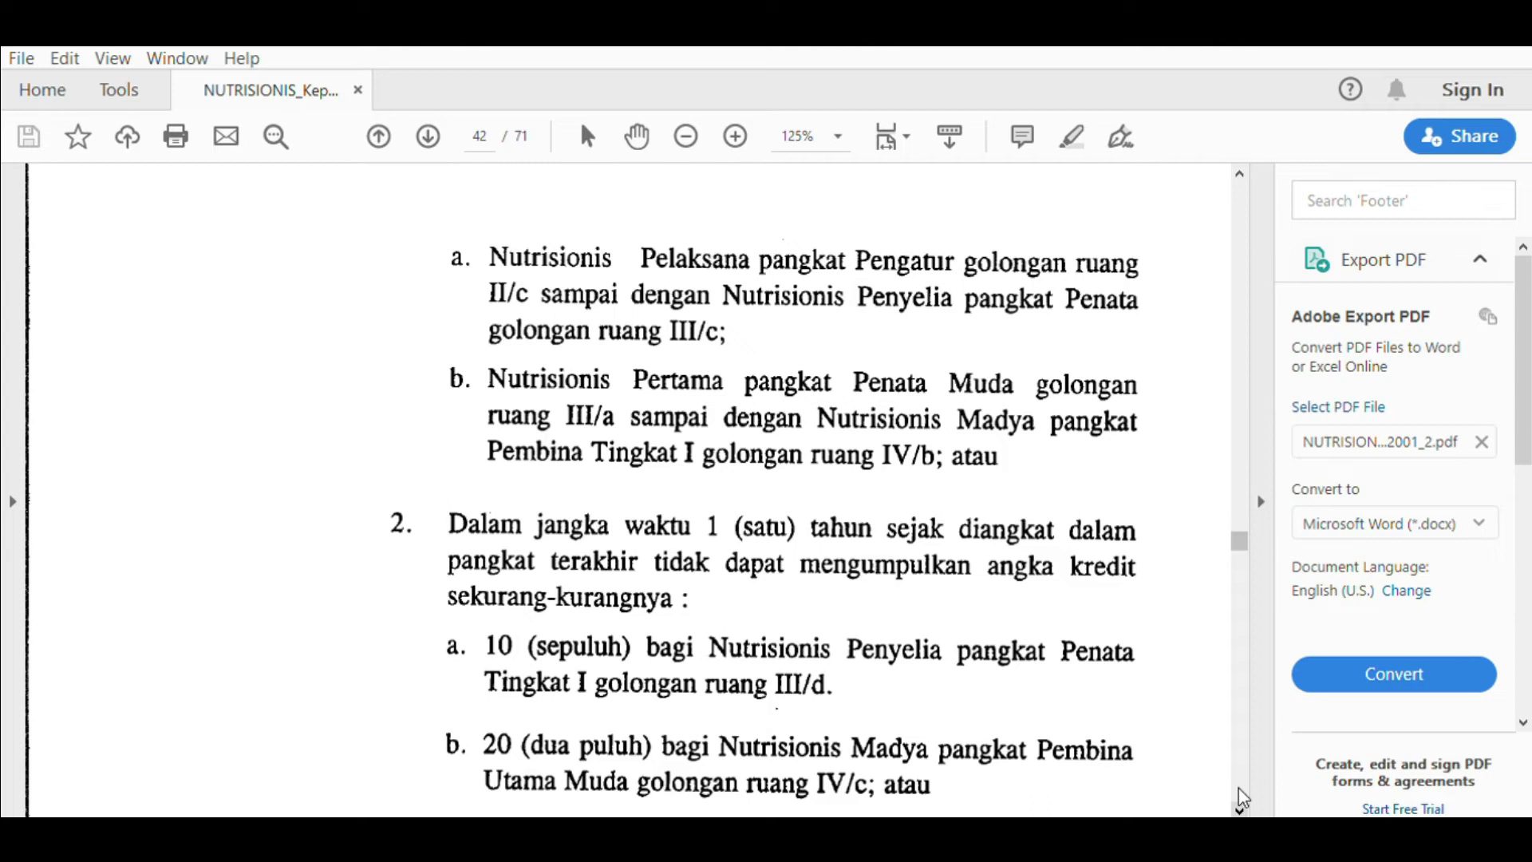
drag(1239, 791, 1239, 792)
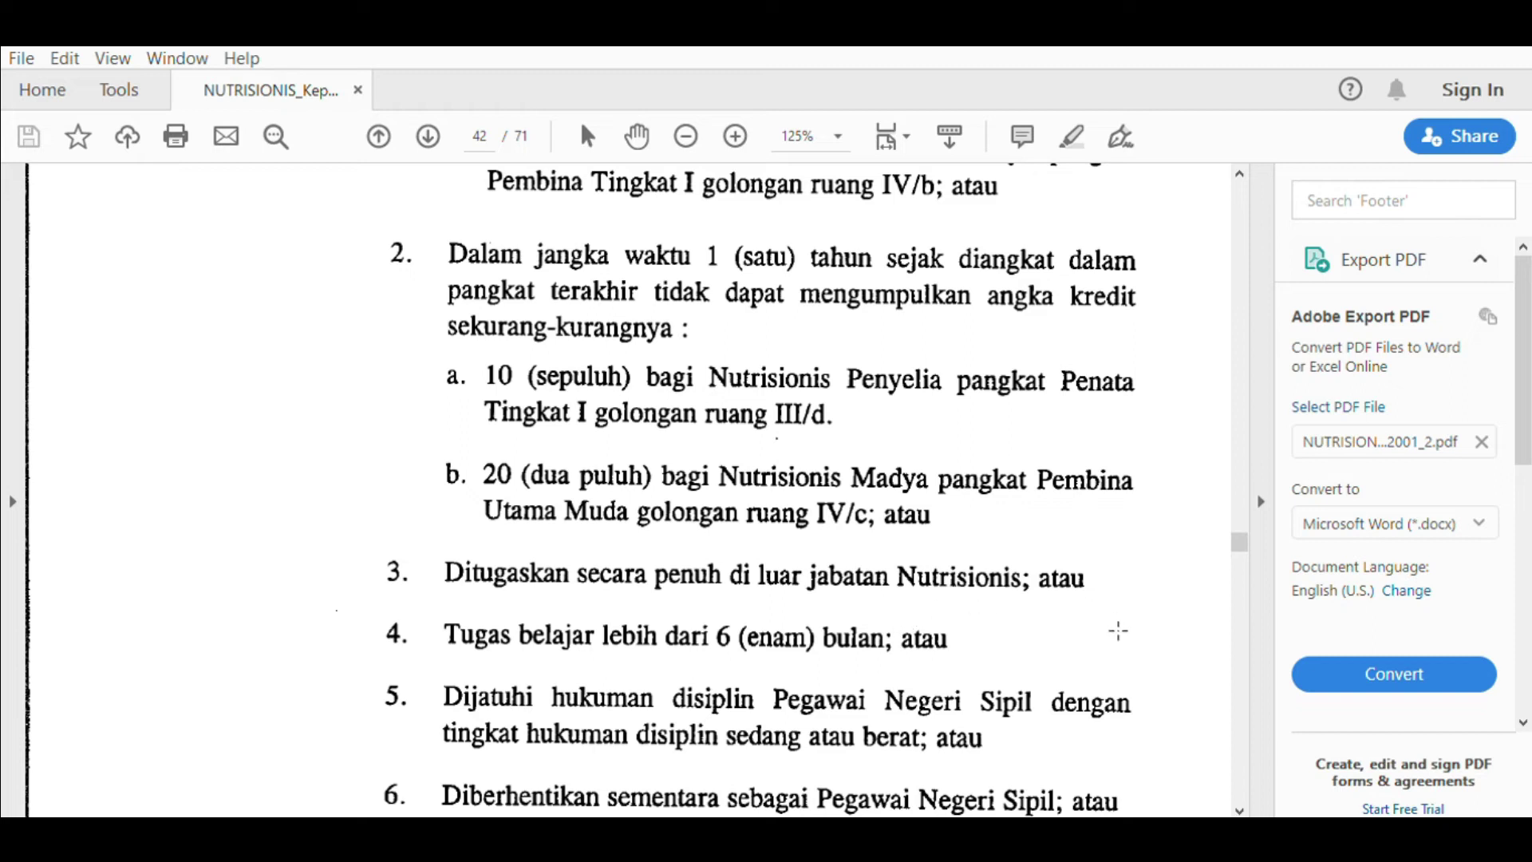
click(1245, 804)
click(1244, 804)
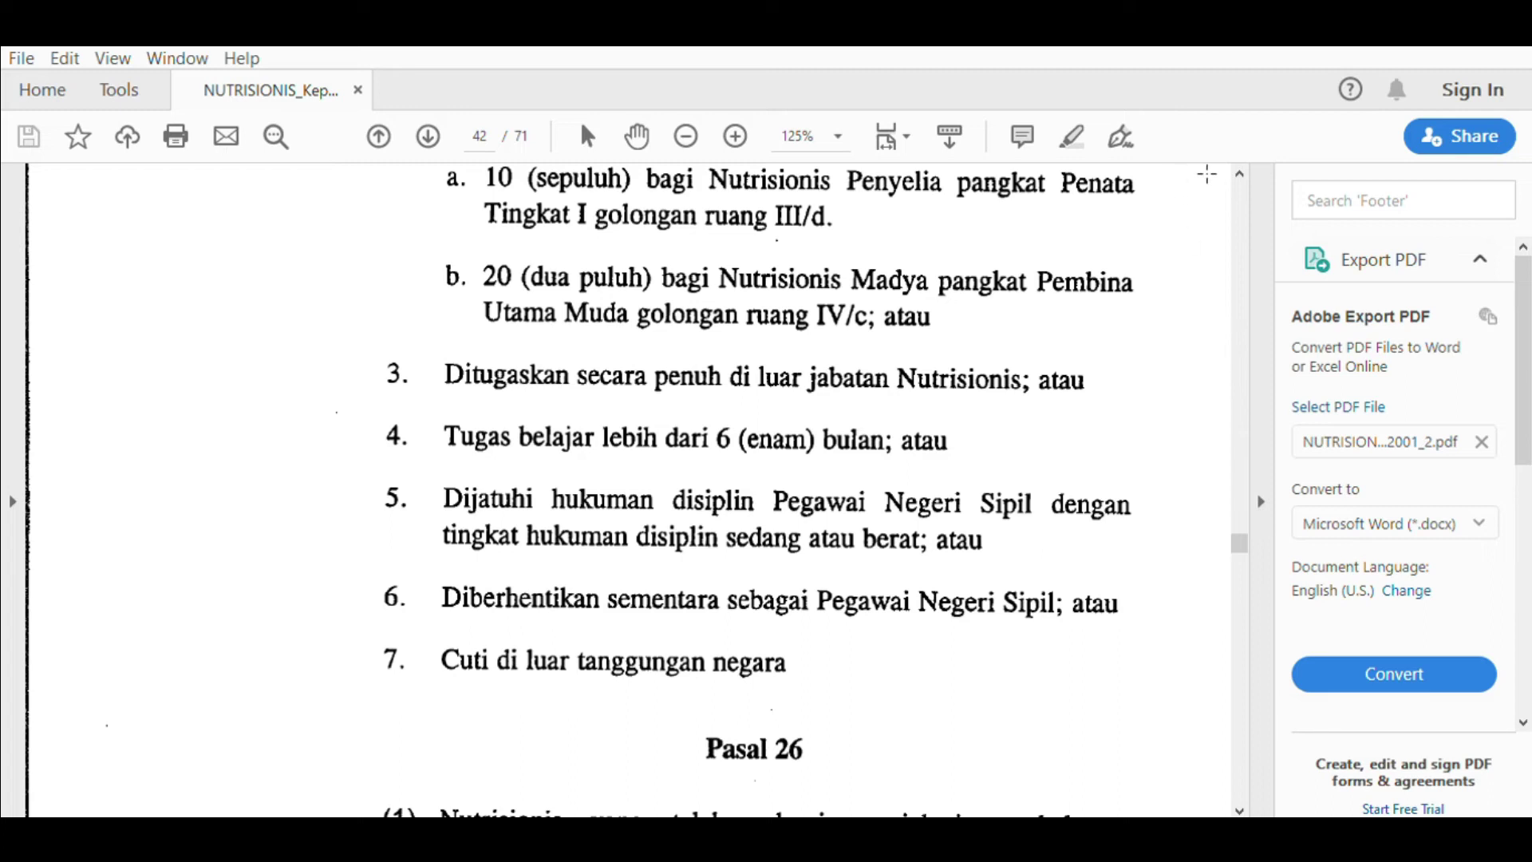
click(1241, 165)
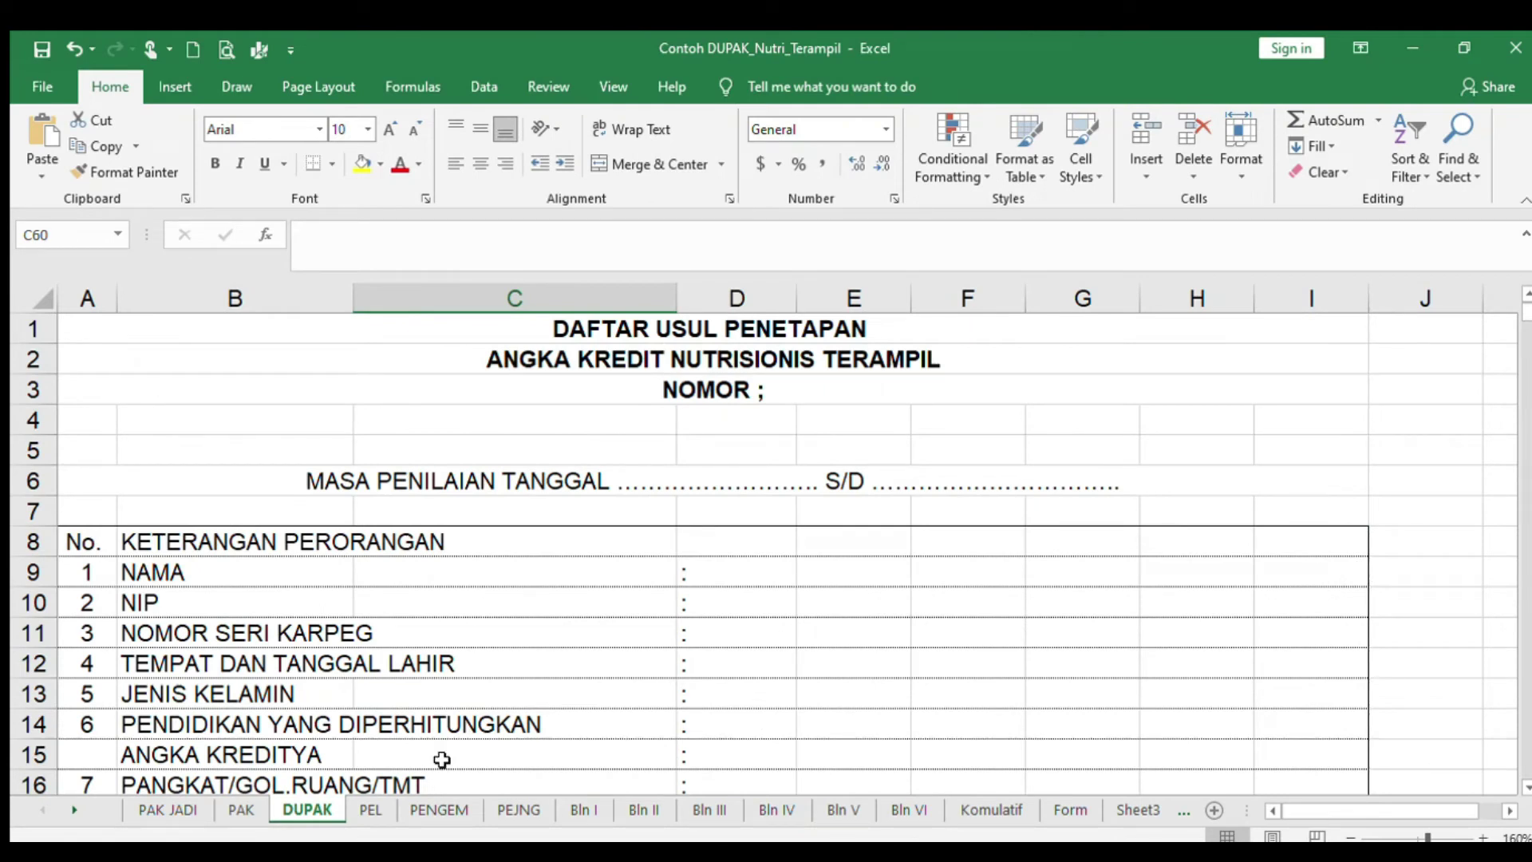
Step: Switch to the Contoh DUPAK_Nutri_Terampil workbook in Excel and look over the DUPAK heading and the PAK JADI sheet
click(717, 443)
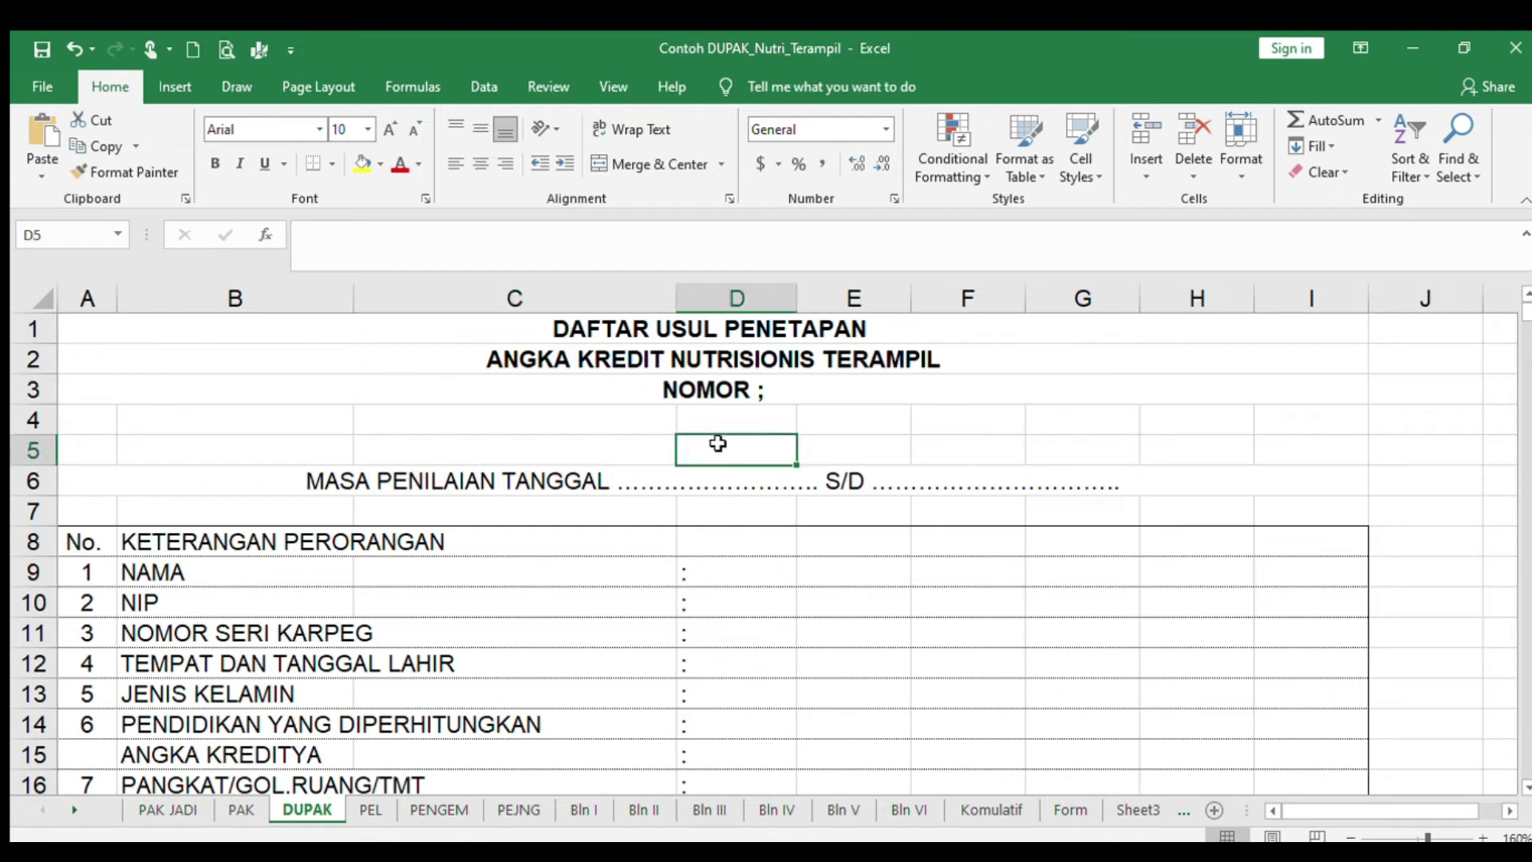
click(637, 449)
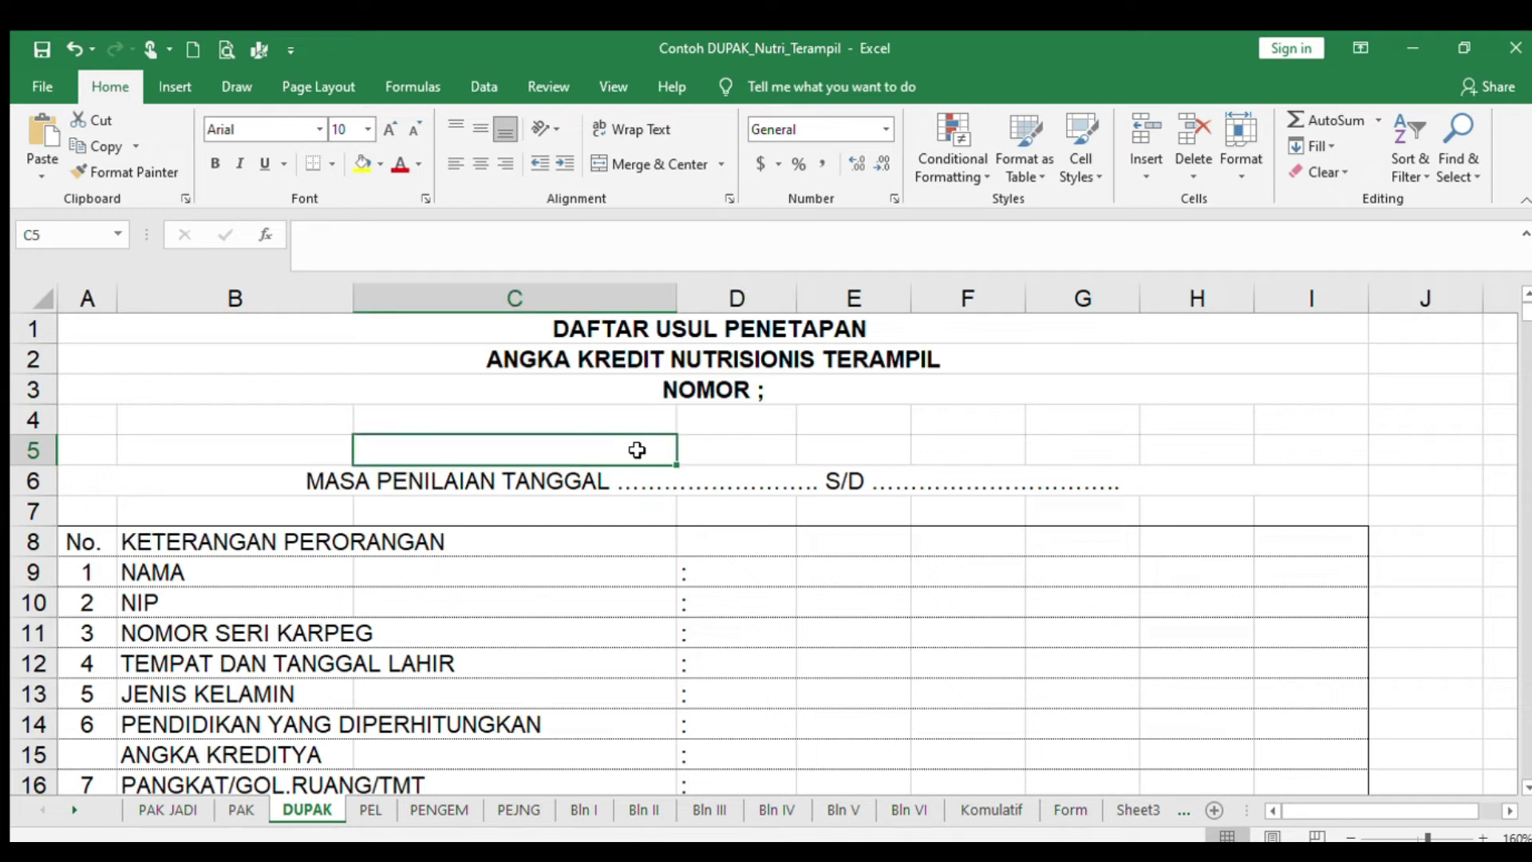
click(167, 809)
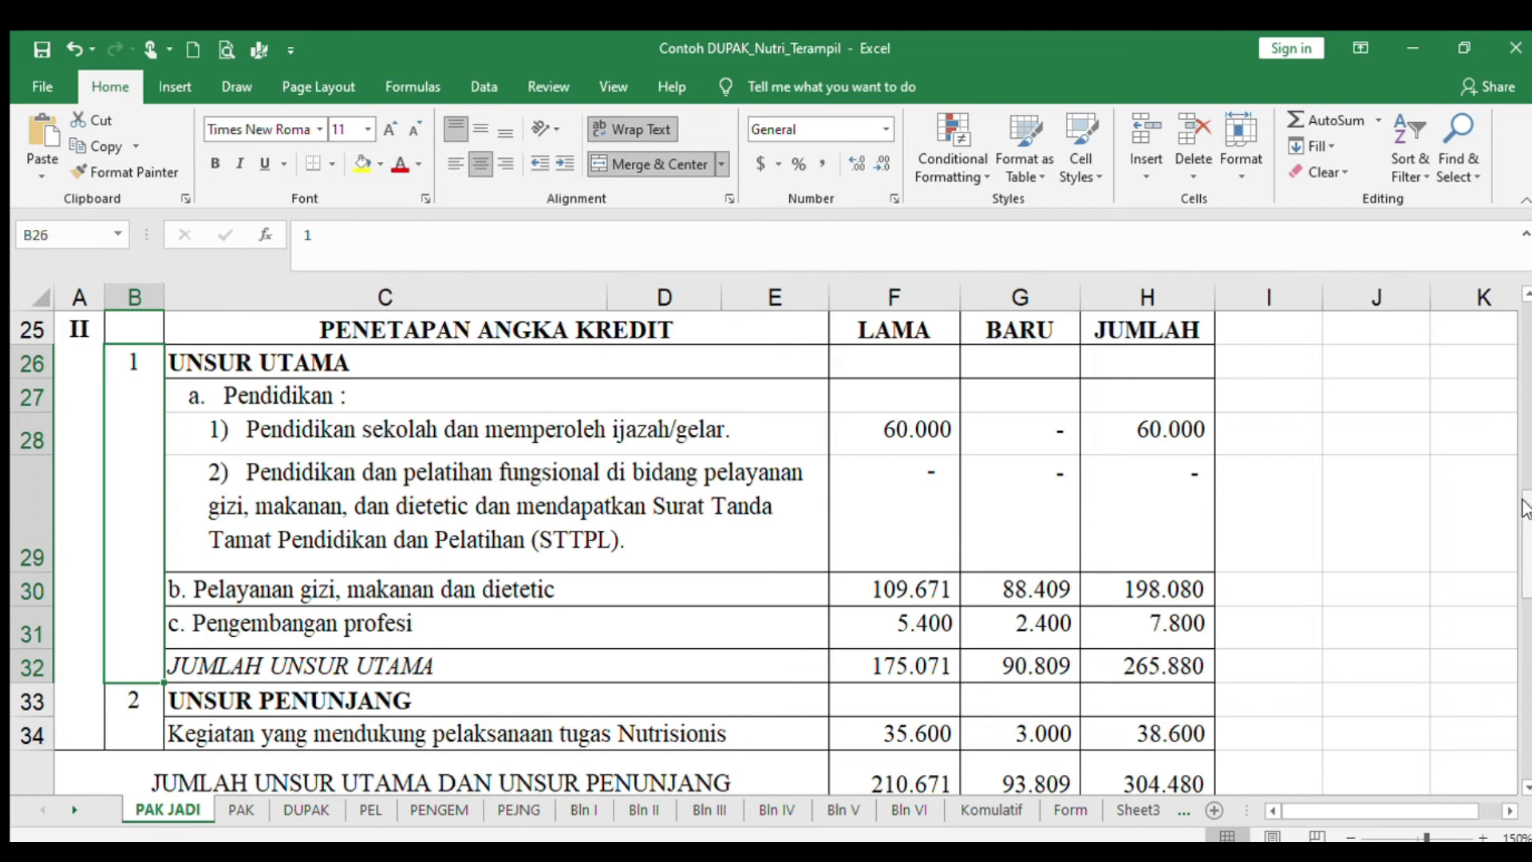
scroll(1524, 451, up, 1)
scroll(1522, 451, up, 8)
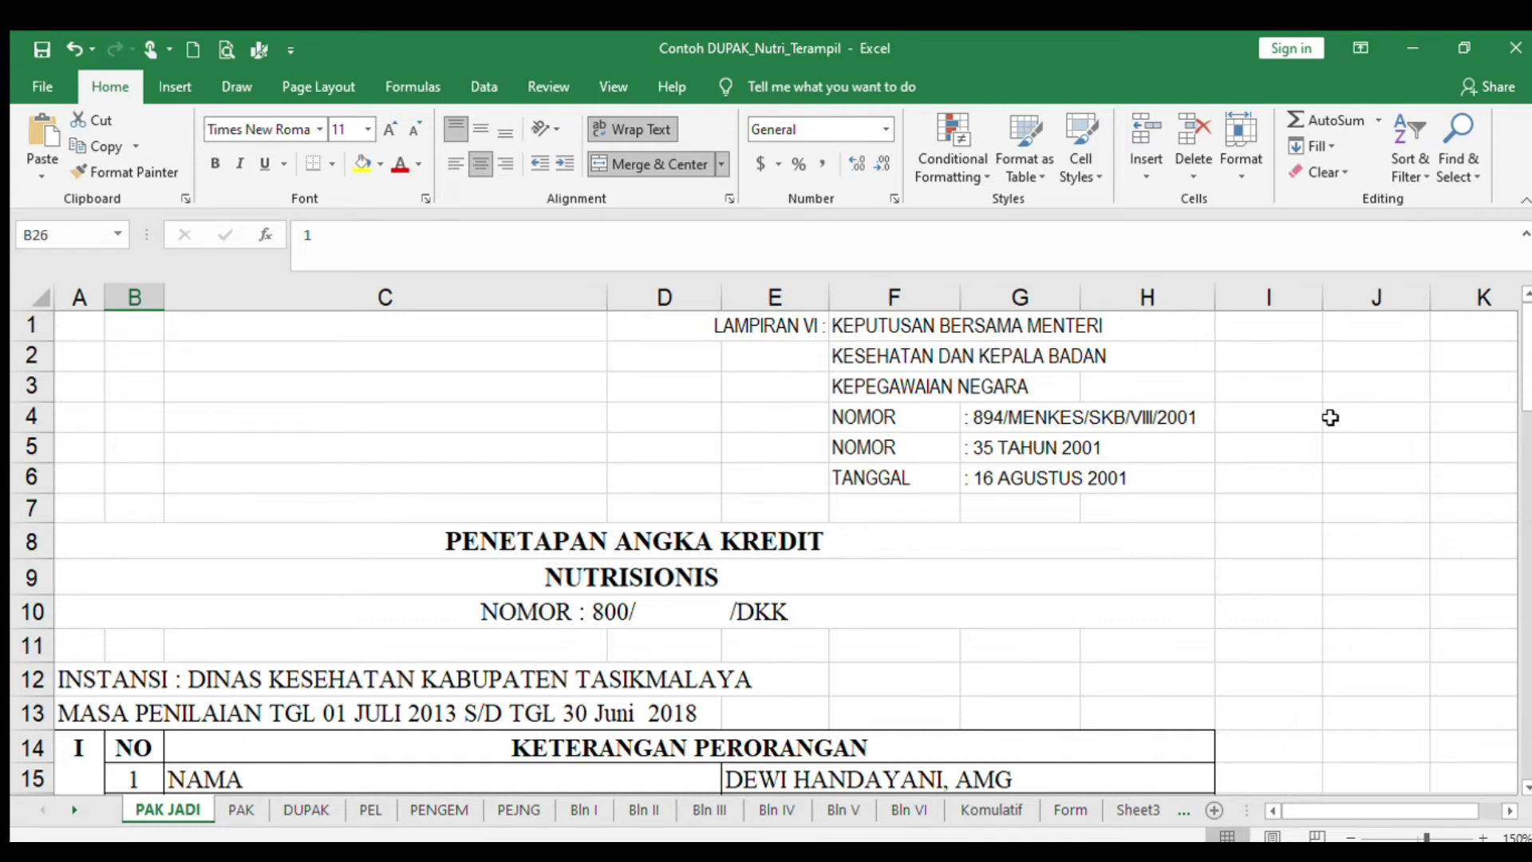
scroll(1524, 373, down, 1)
drag(1525, 374, 1496, 445)
drag(1482, 390, 1526, 349)
Step: Look through the DUPAK sheet's activity list and examine the credit columns, including the Akademi/Diploma III row
click(308, 808)
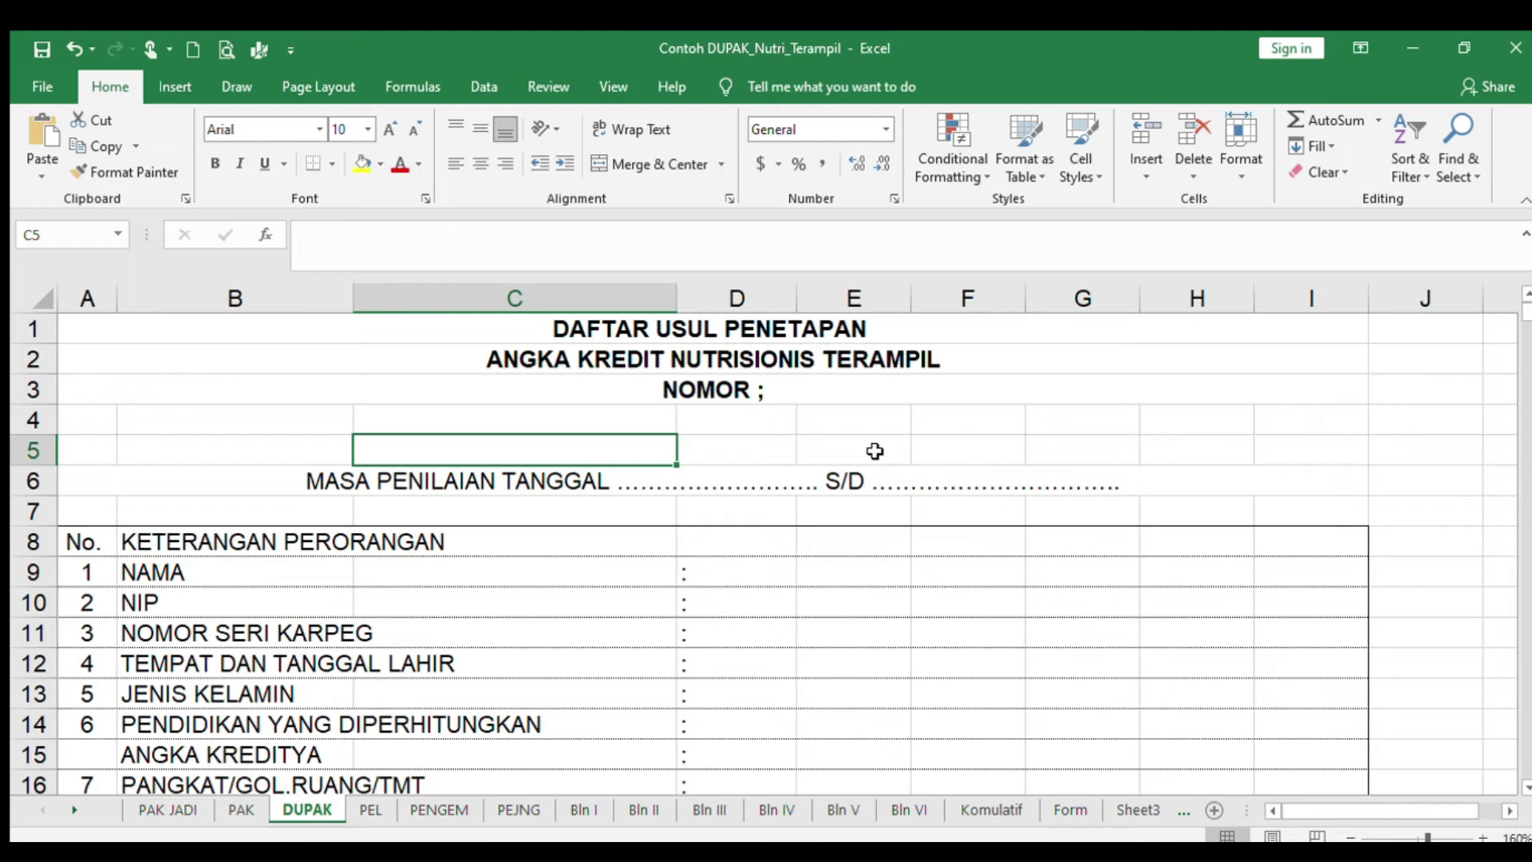
drag(1525, 310, 1528, 454)
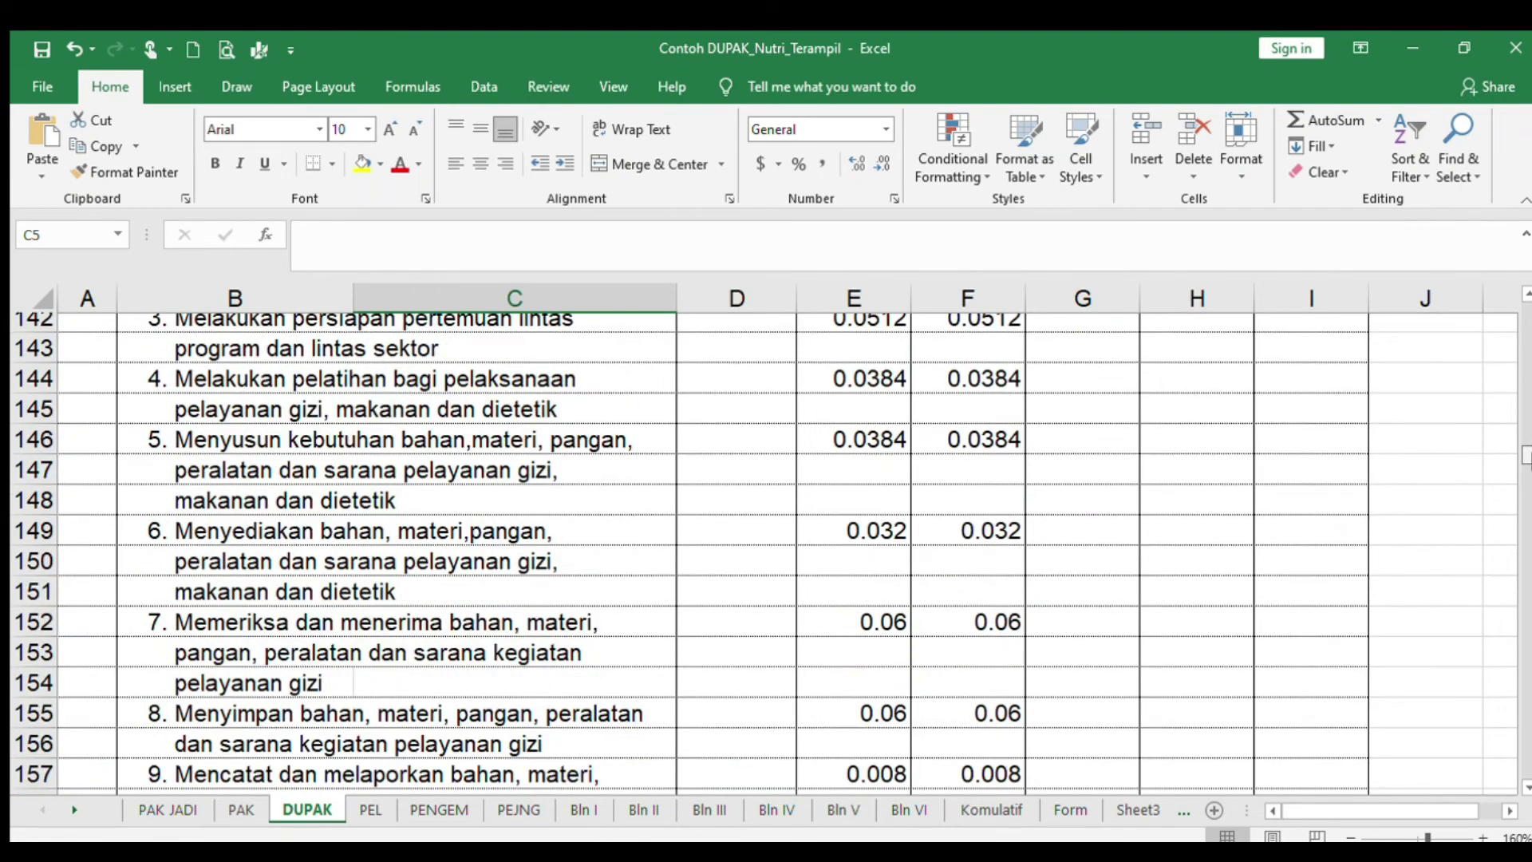
drag(1531, 517, 1507, 581)
drag(1502, 383, 1526, 324)
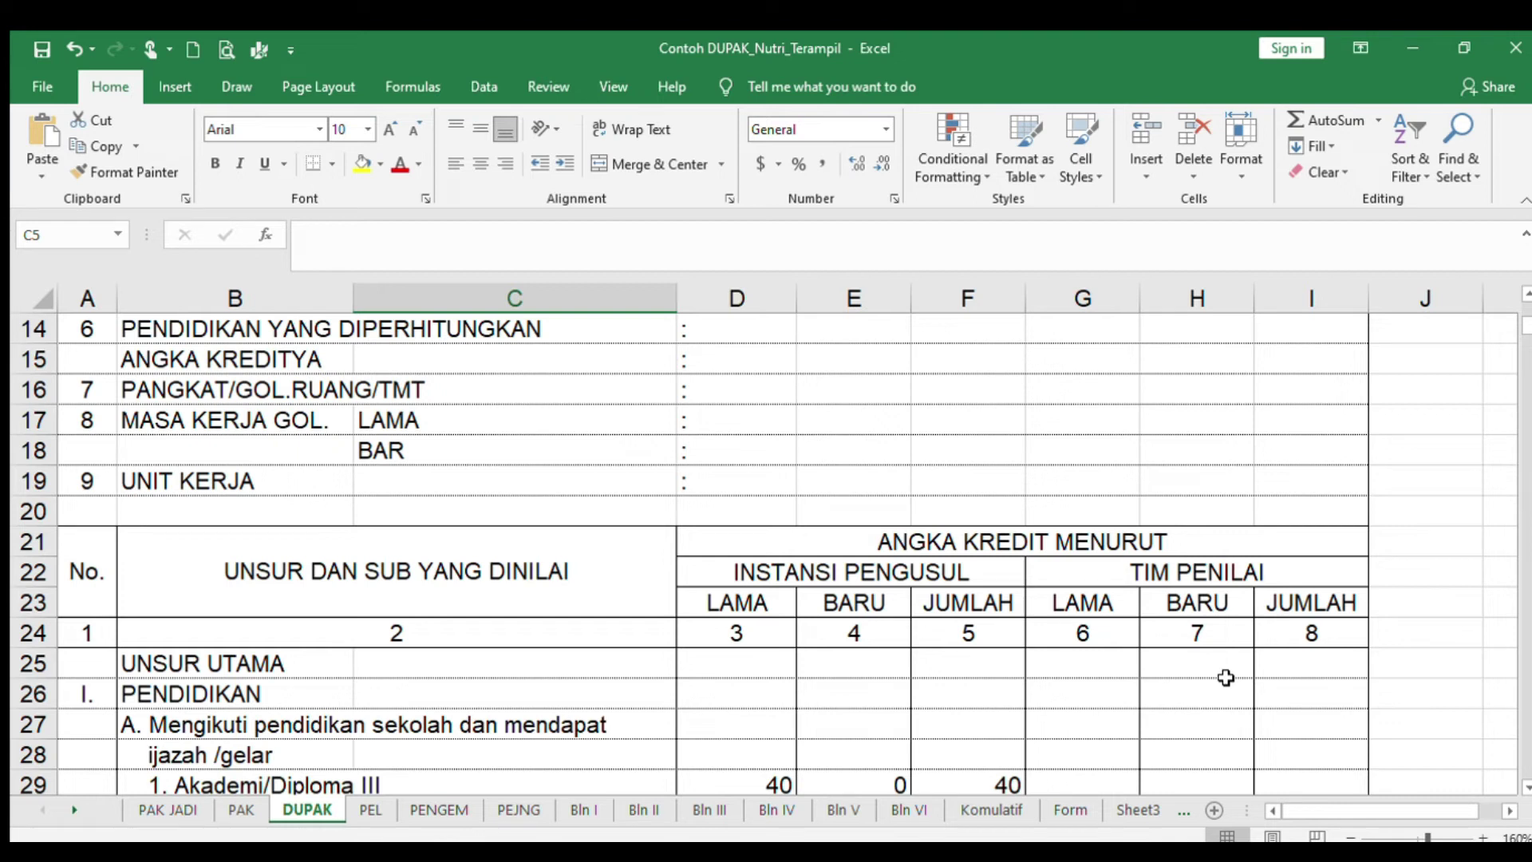
click(1524, 786)
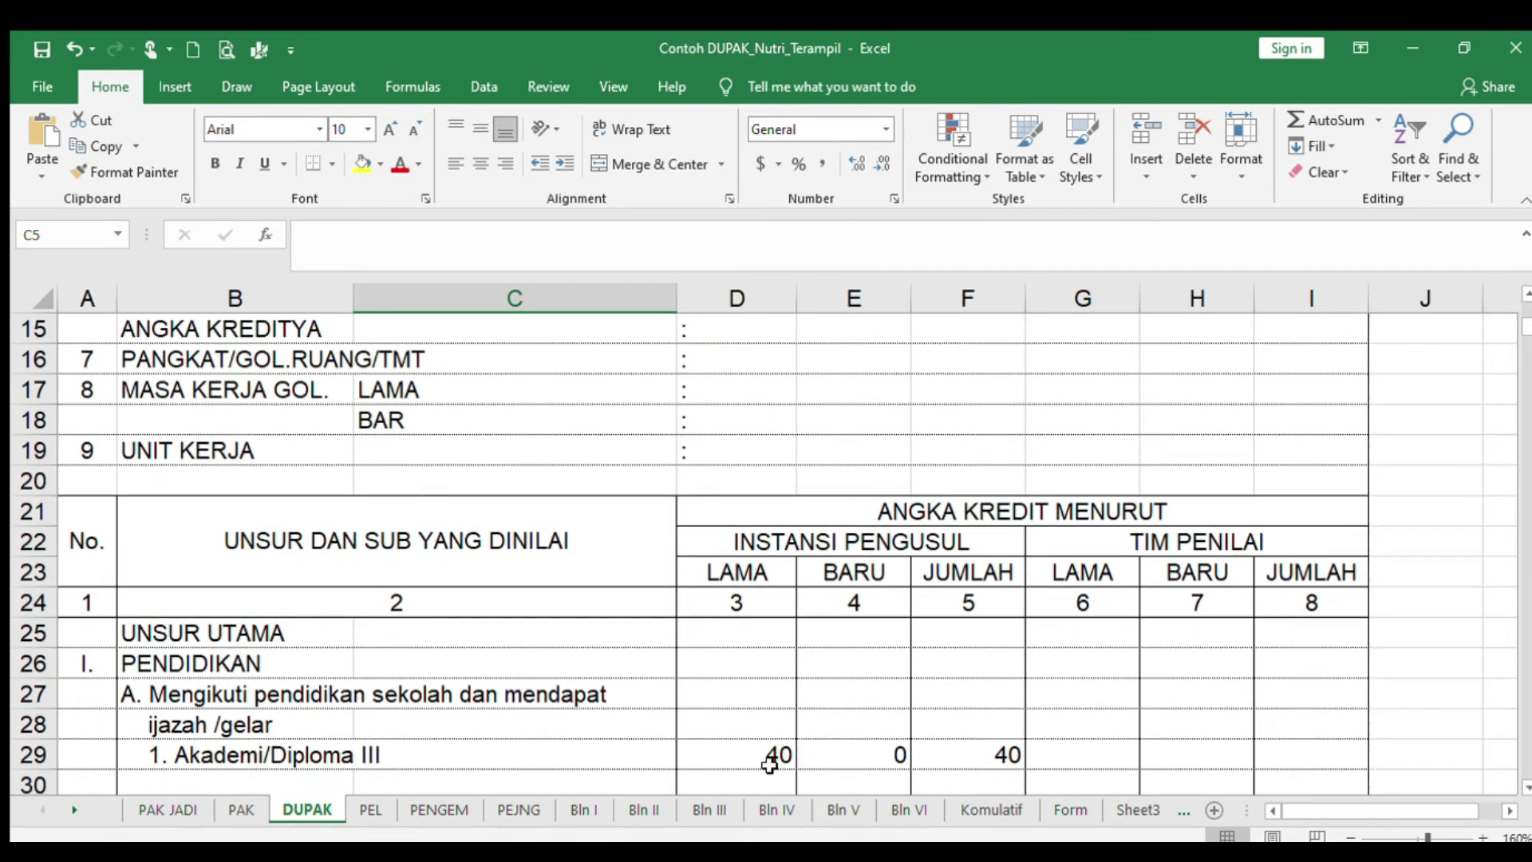
click(901, 757)
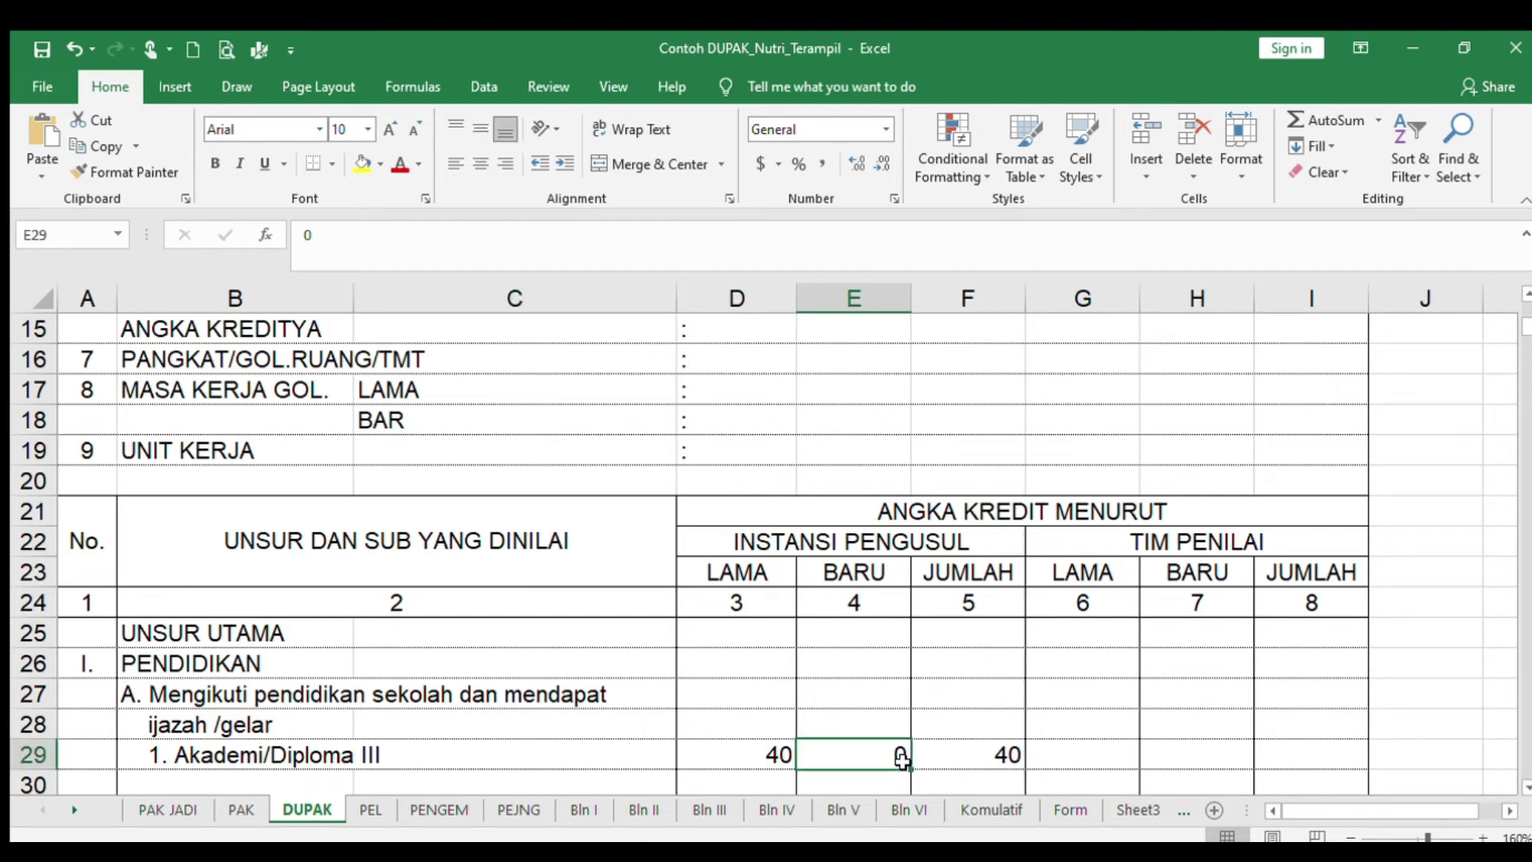
click(1526, 784)
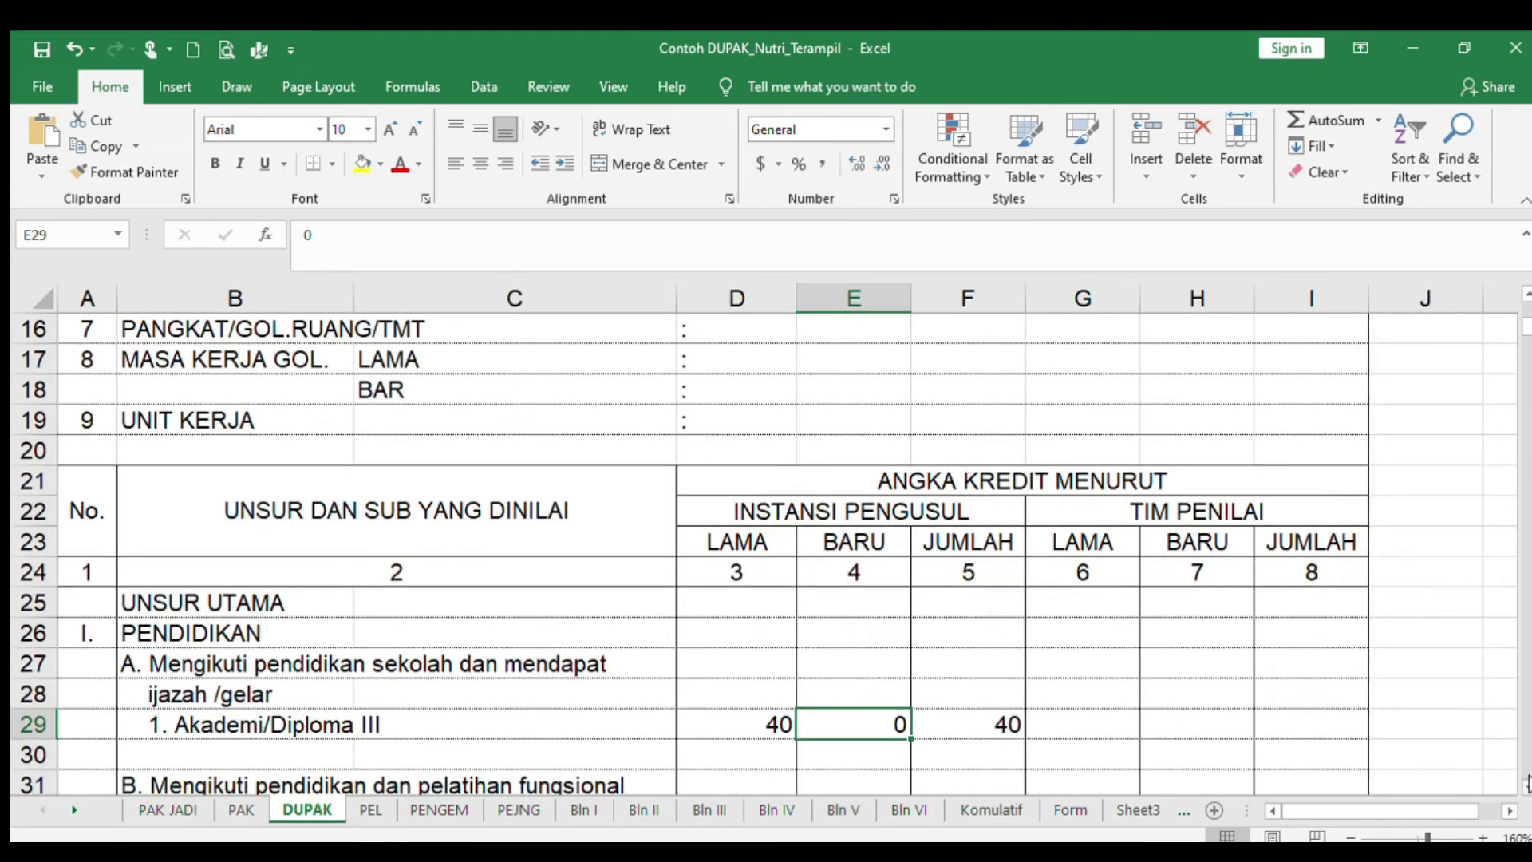
Step: Go down the BARU column of the DUPAK sheet, examining the education credits and the first nutrition service items
key(Down)
key(Down)
key(Down)
key(Down)
key(Down)
key(Down)
key(Down)
key(Down)
key(Down)
key(Down)
key(Down)
key(Down)
key(Down)
key(Down)
key(Down)
key(Down)
key(Down)
key(Down)
key(Down)
key(Down)
key(Down)
Step: Freeze the panes of the DUPAK sheet at cell E25, directly below the numbered table header row
key(Up)
key(Up)
key(Up)
key(Up)
key(Up)
key(Up)
key(Up)
key(Up)
key(Up)
key(Up)
key(Up)
key(Up)
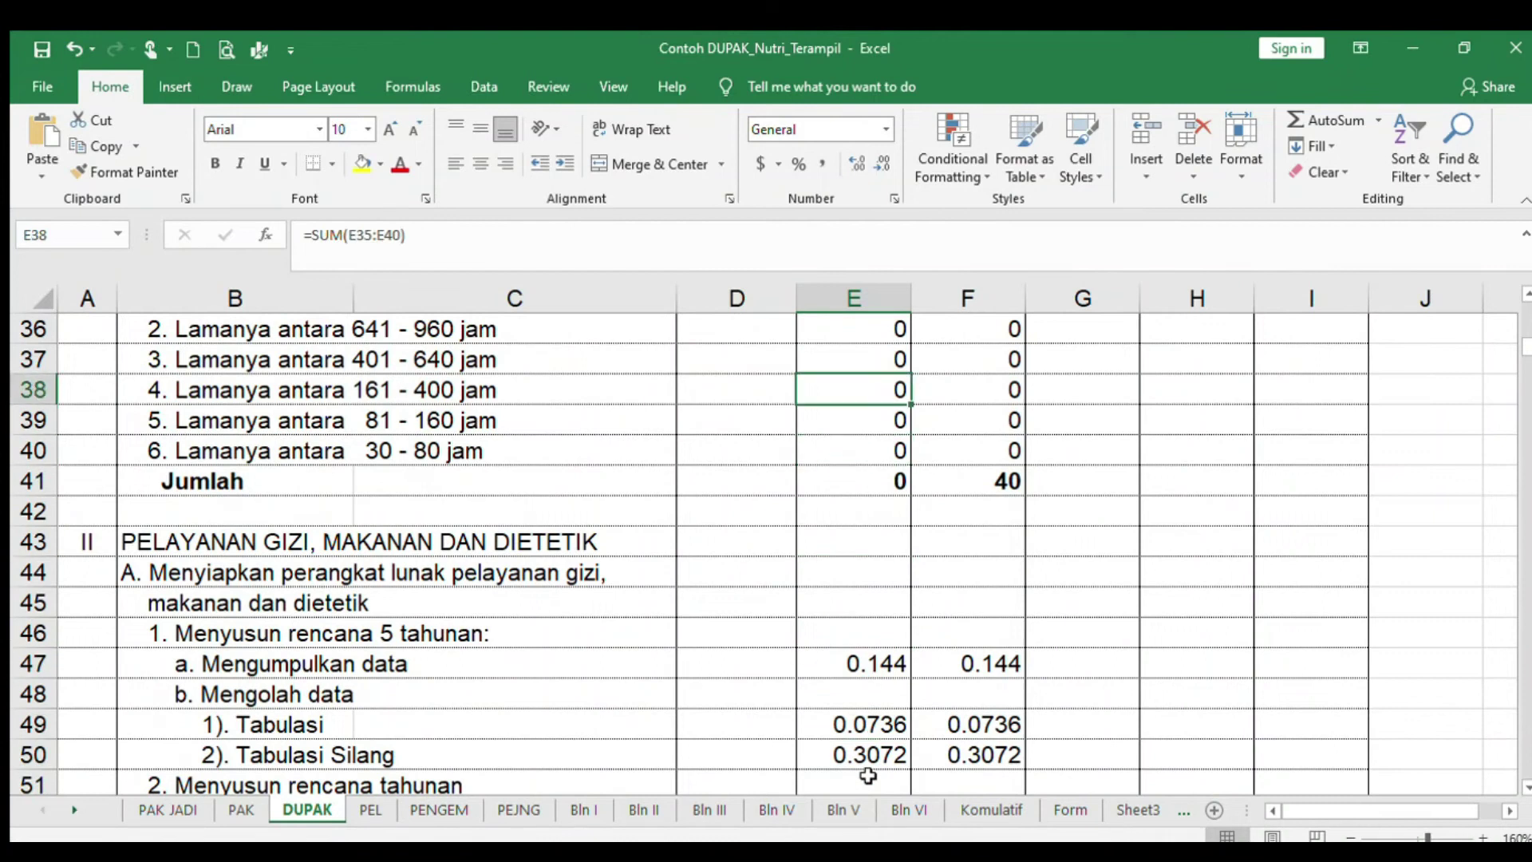
key(Up)
key(Up)
key(Up)
key(Up)
key(Up)
key(Up)
key(Up)
key(Up)
key(Up)
key(Up)
key(Up)
key(Up)
key(Up)
key(Up)
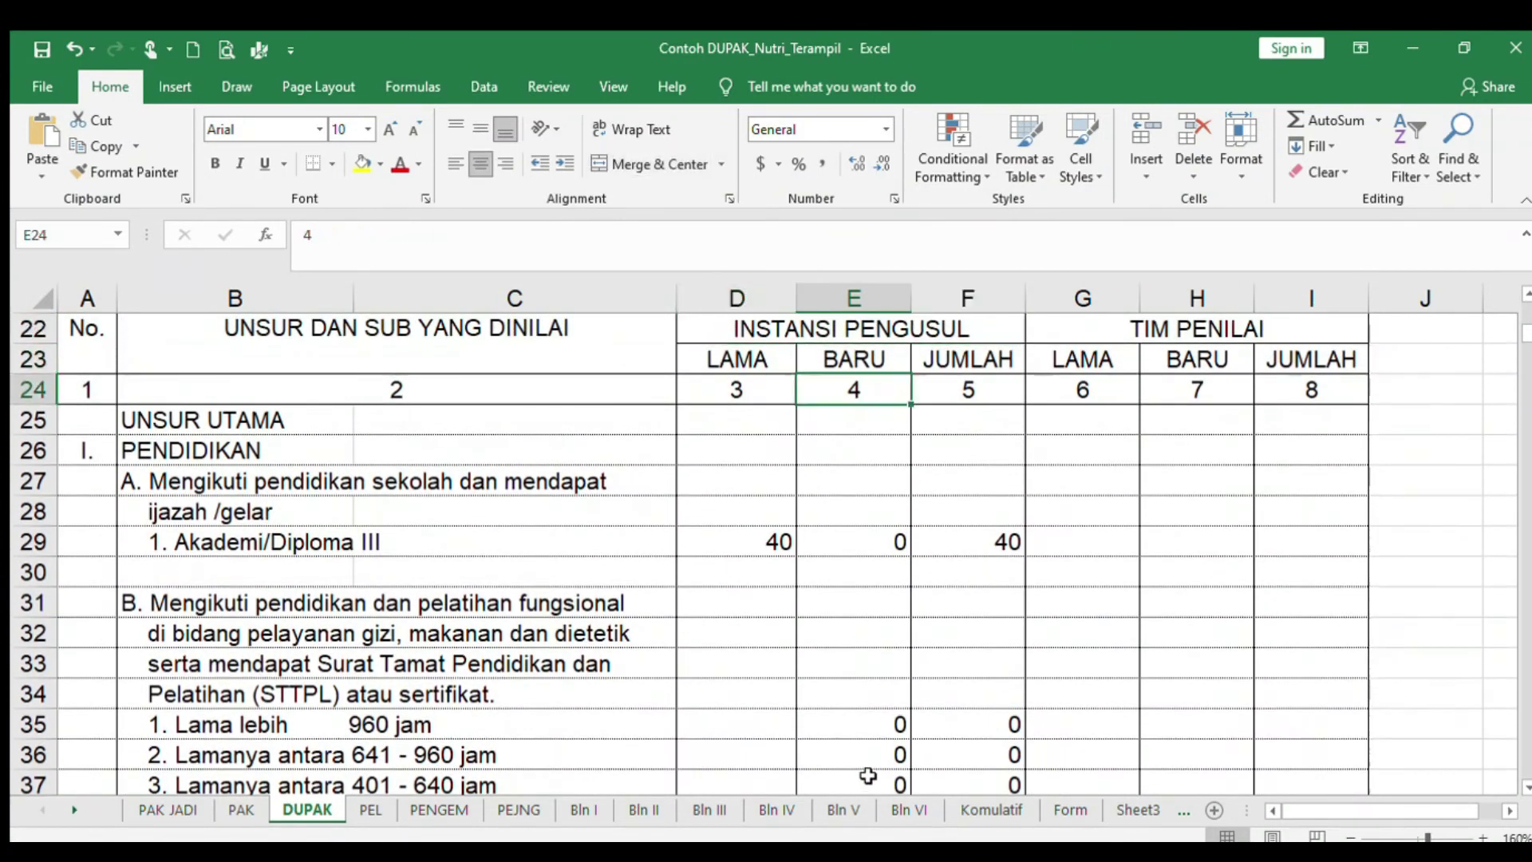
key(Down)
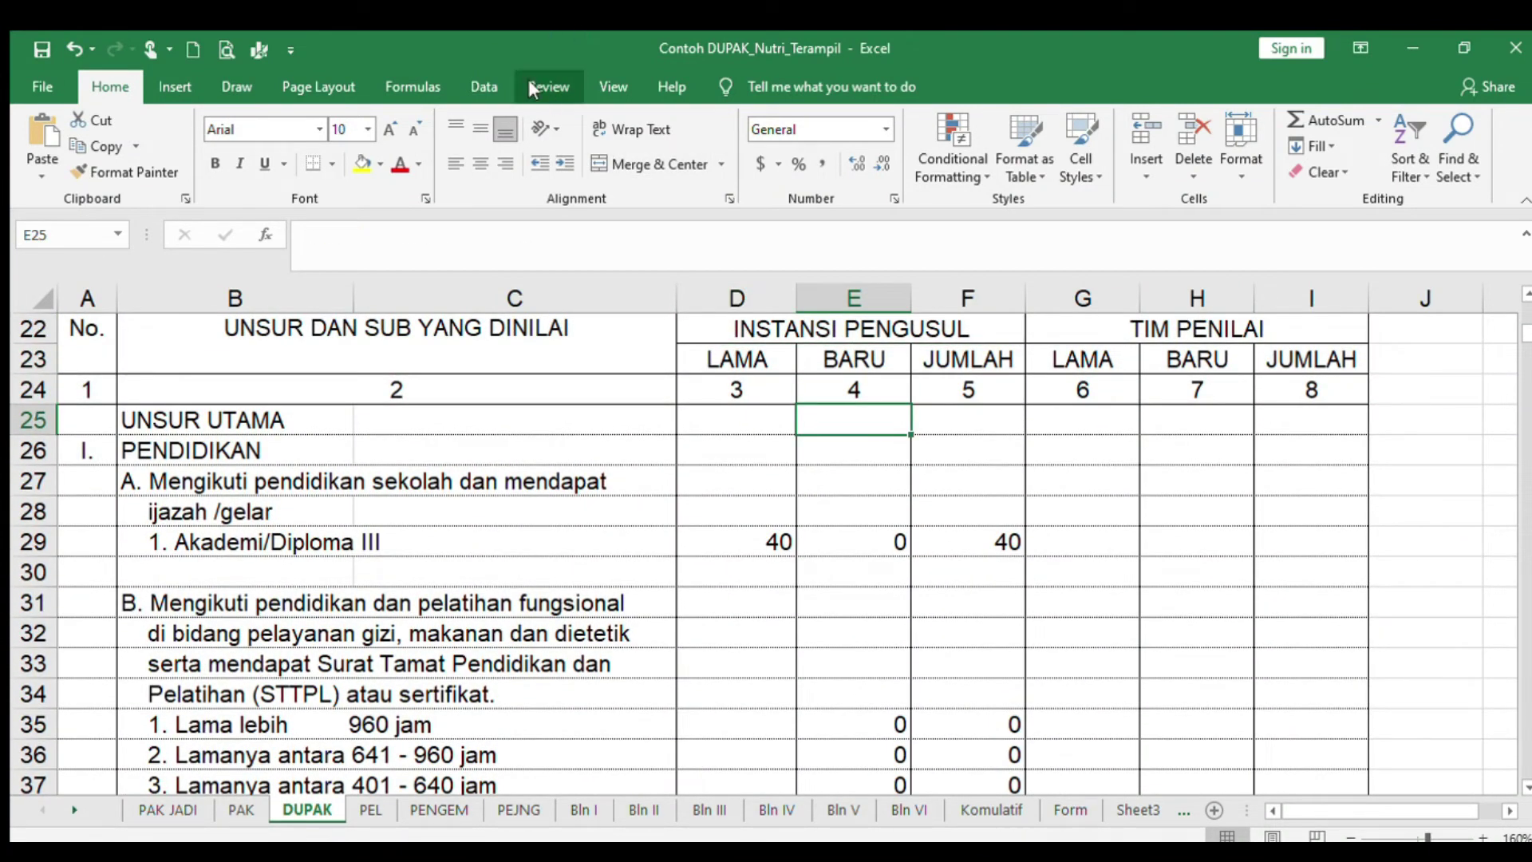
click(599, 75)
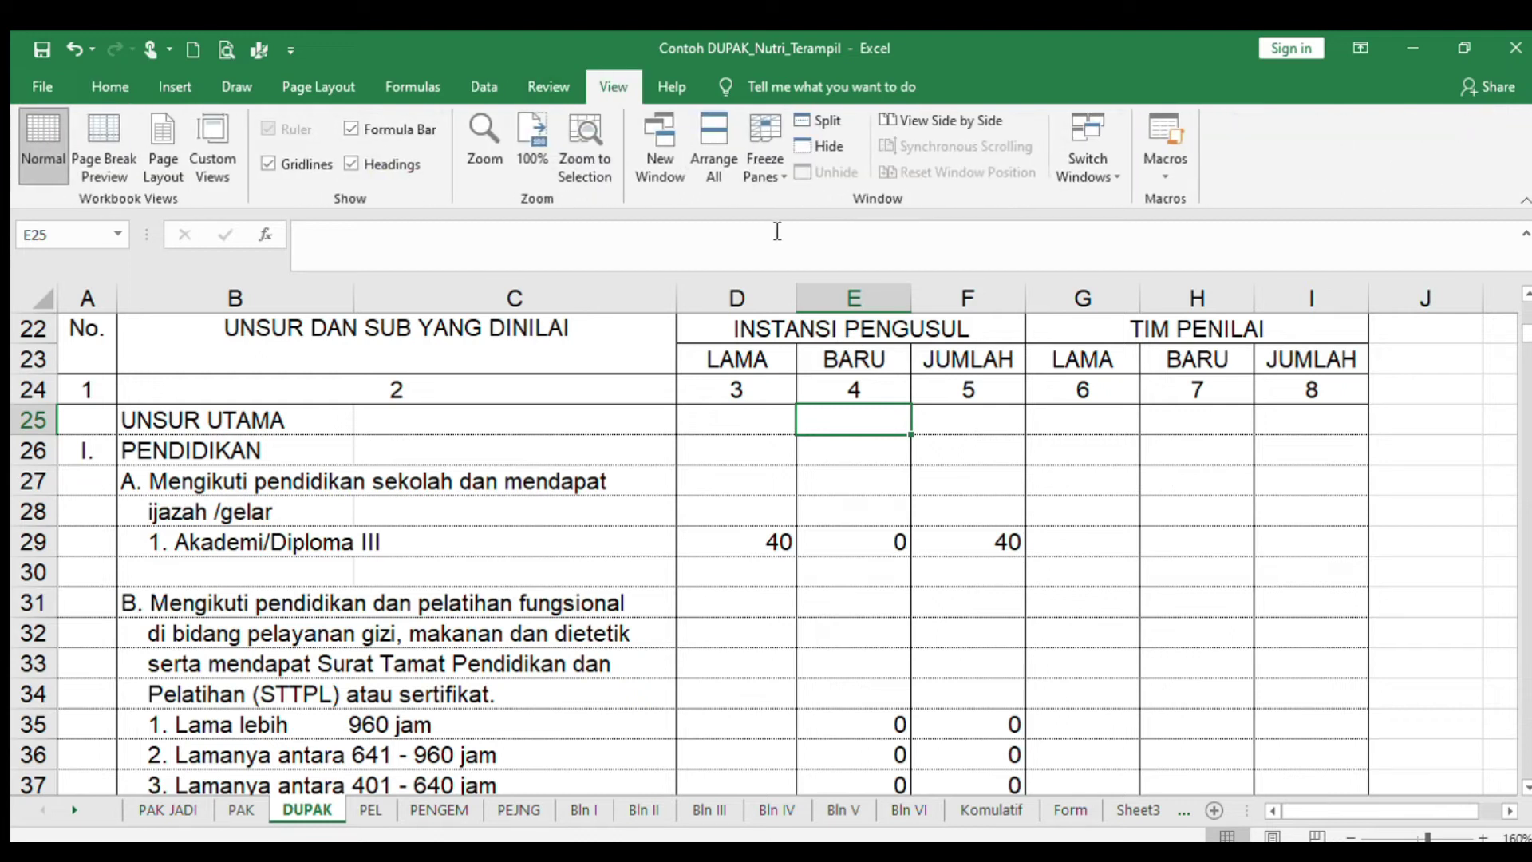
click(740, 165)
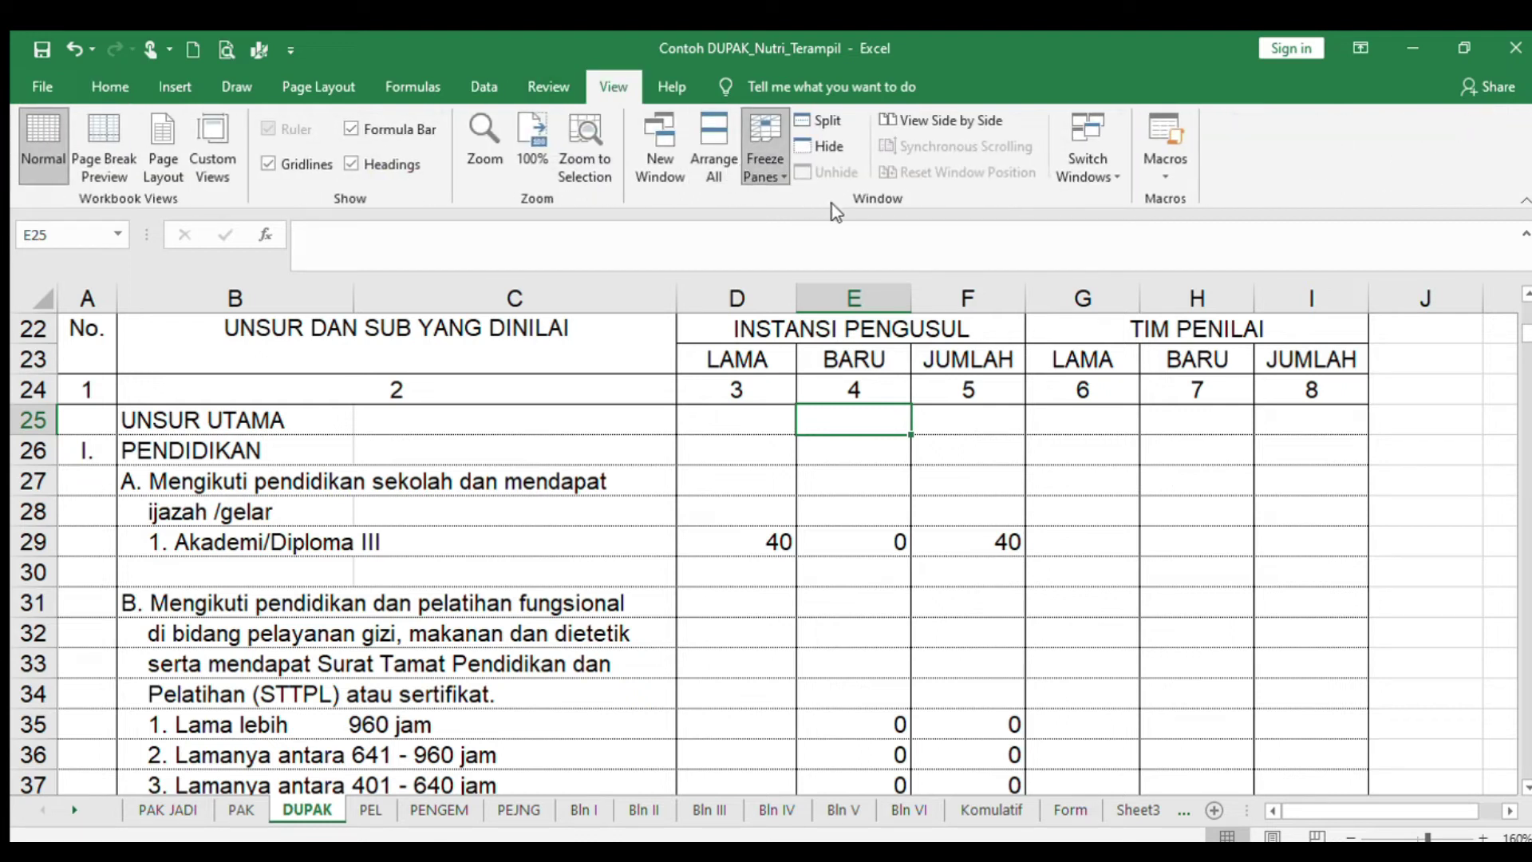
Step: Check the frozen table header by moving down column E of the DUPAK sheet to row 44
key(Down)
key(Down)
key(Down)
key(Down)
key(Down)
key(Down)
key(Down)
key(Down)
key(Down)
key(Down)
key(Down)
key(Down)
key(Down)
key(Down)
key(Down)
key(Down)
key(Down)
key(Down)
key(Down)
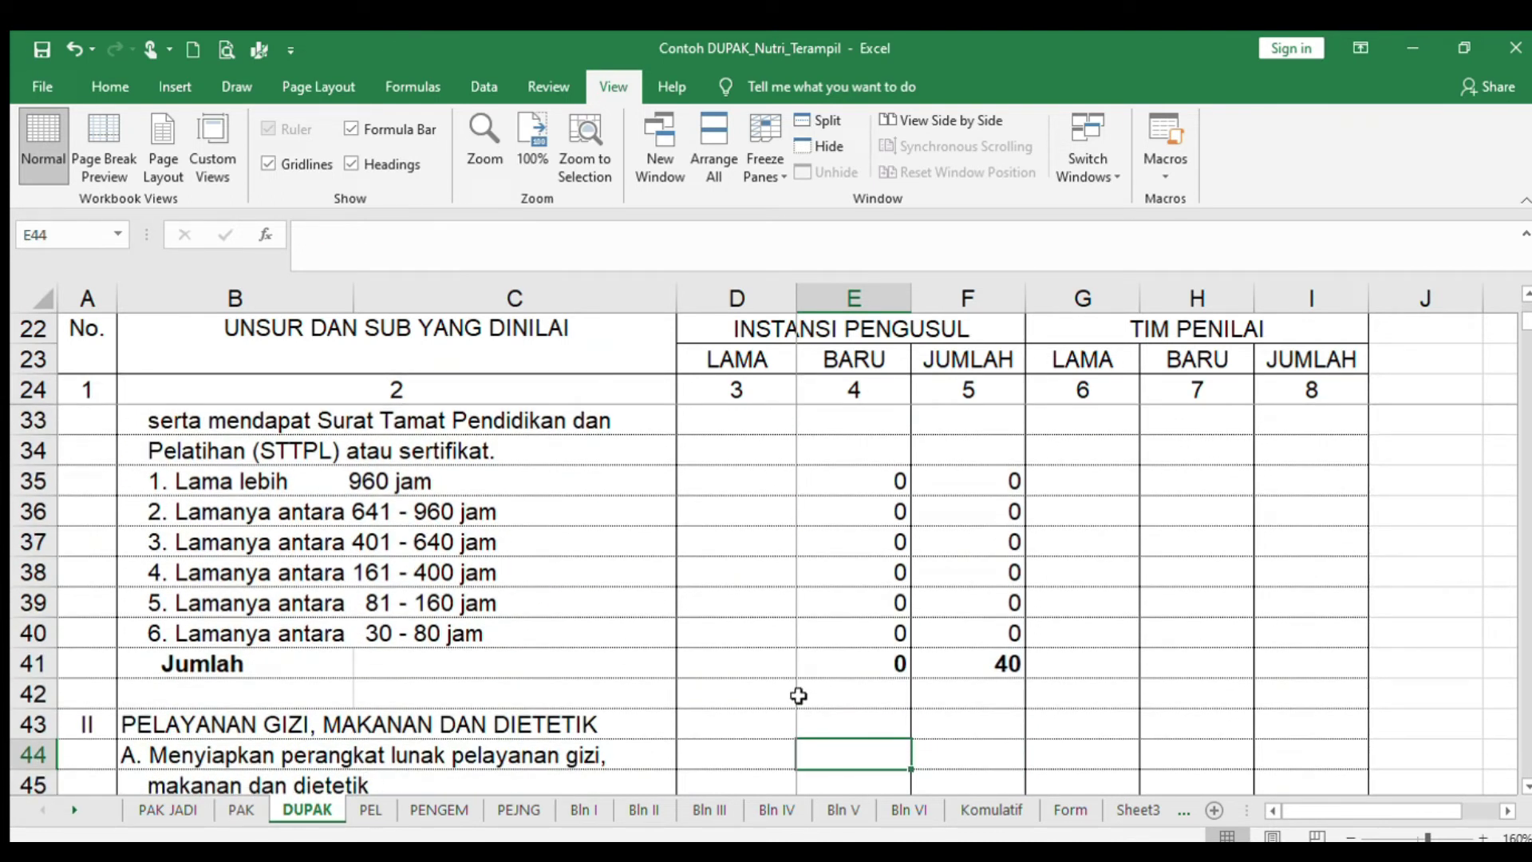
Step: Examine the PEL sheet's statement letter for nutrition service activities, from the personal details through the activity table
click(376, 810)
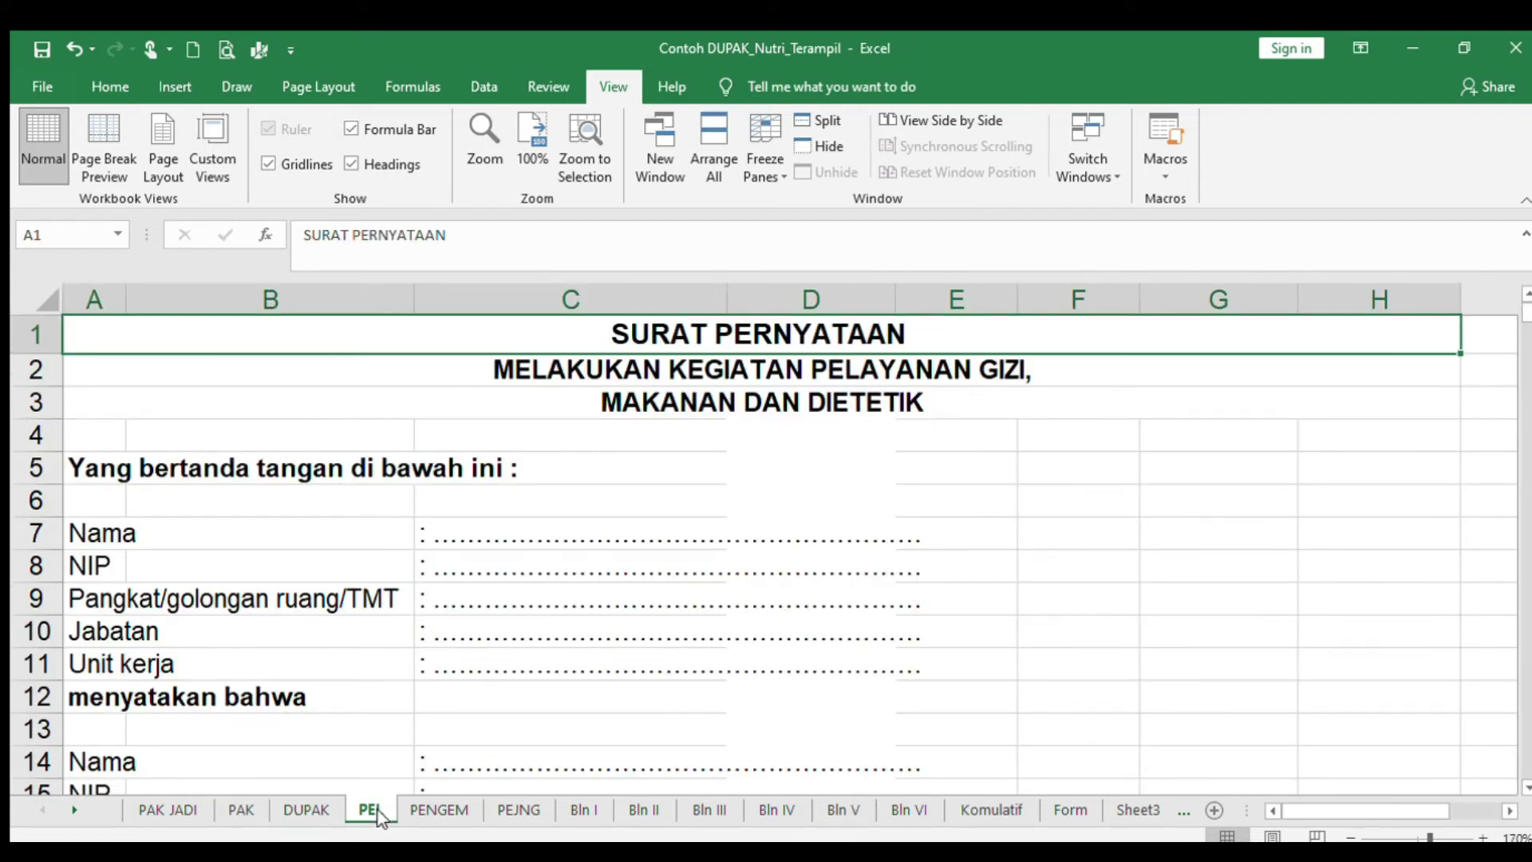
click(578, 524)
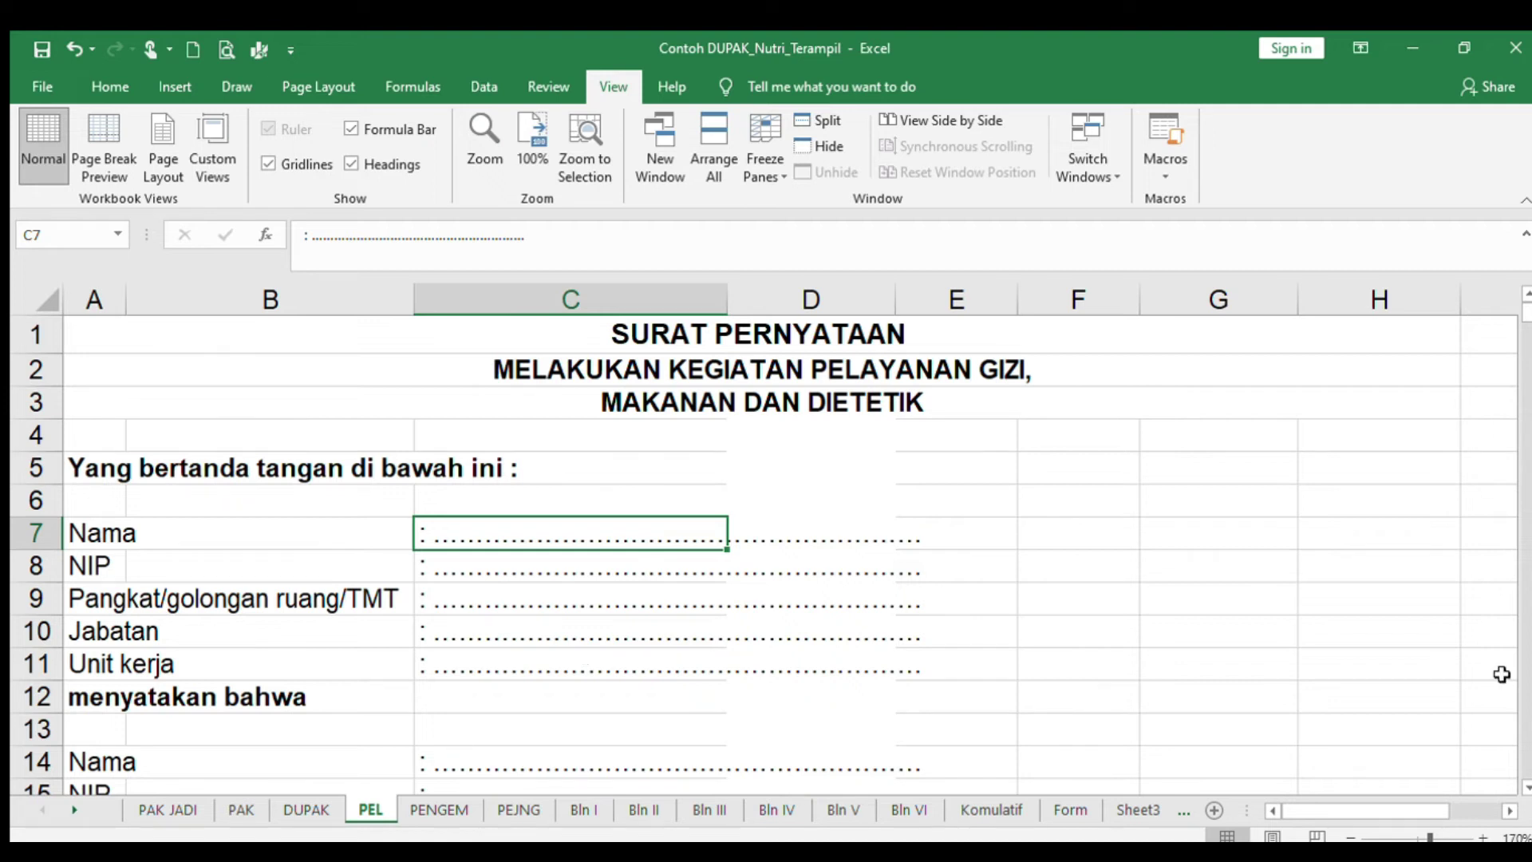
drag(1525, 789, 1525, 790)
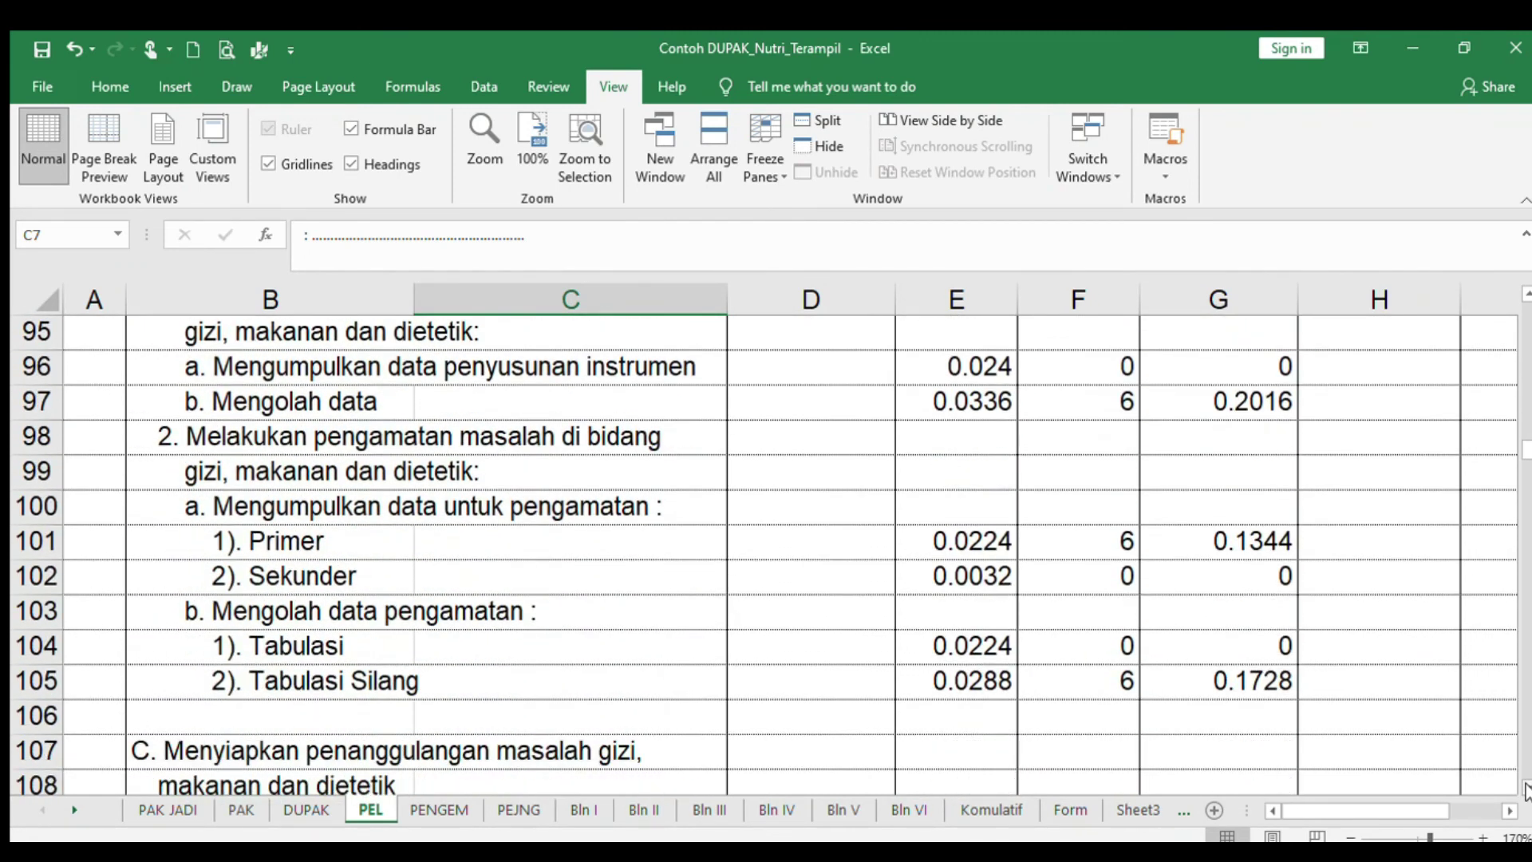
scroll(1525, 789, down, 2)
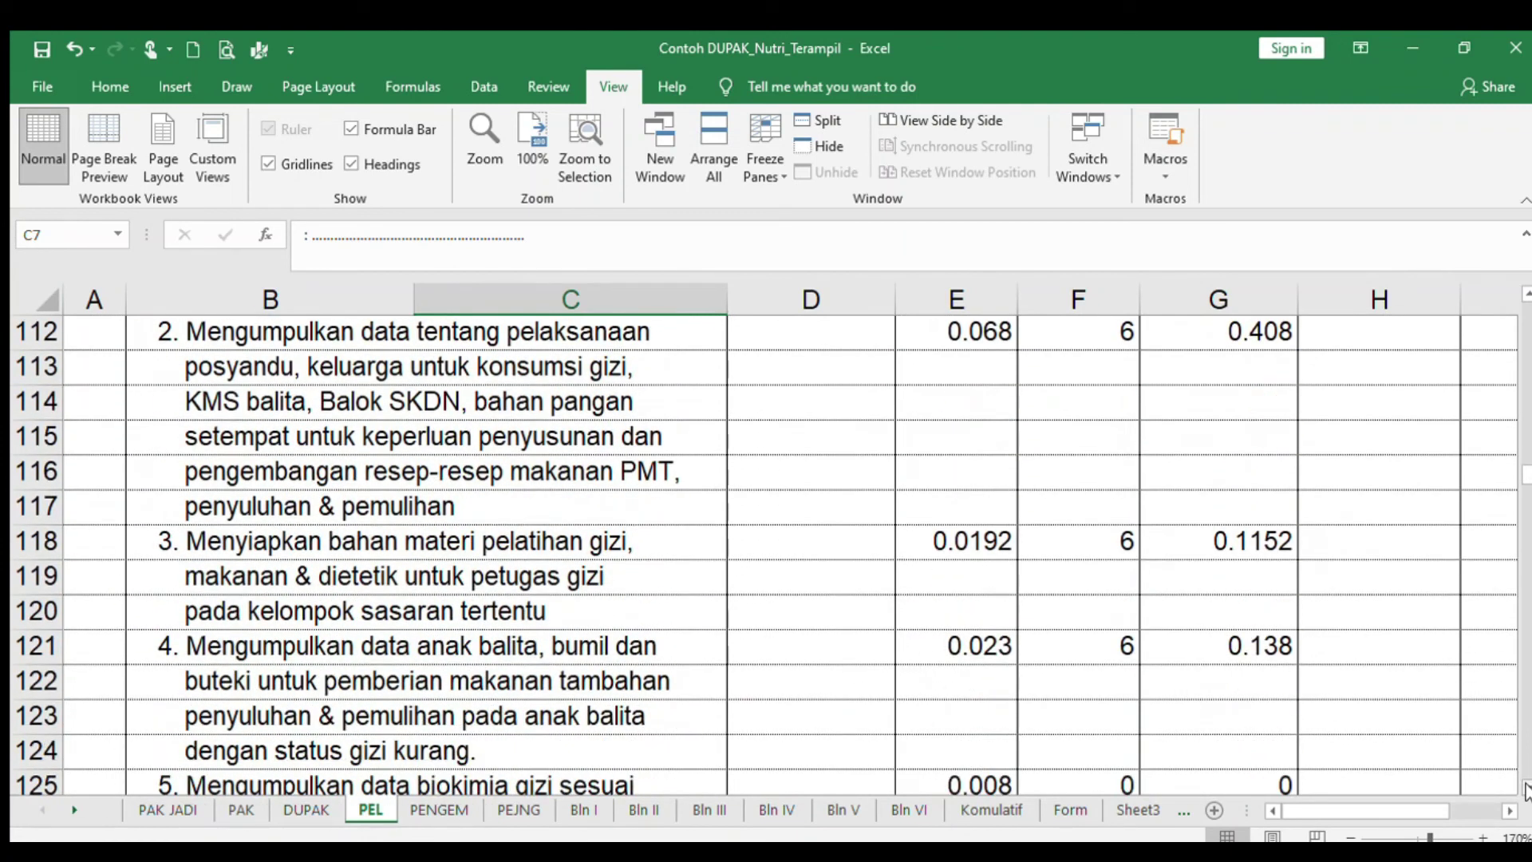
click(511, 722)
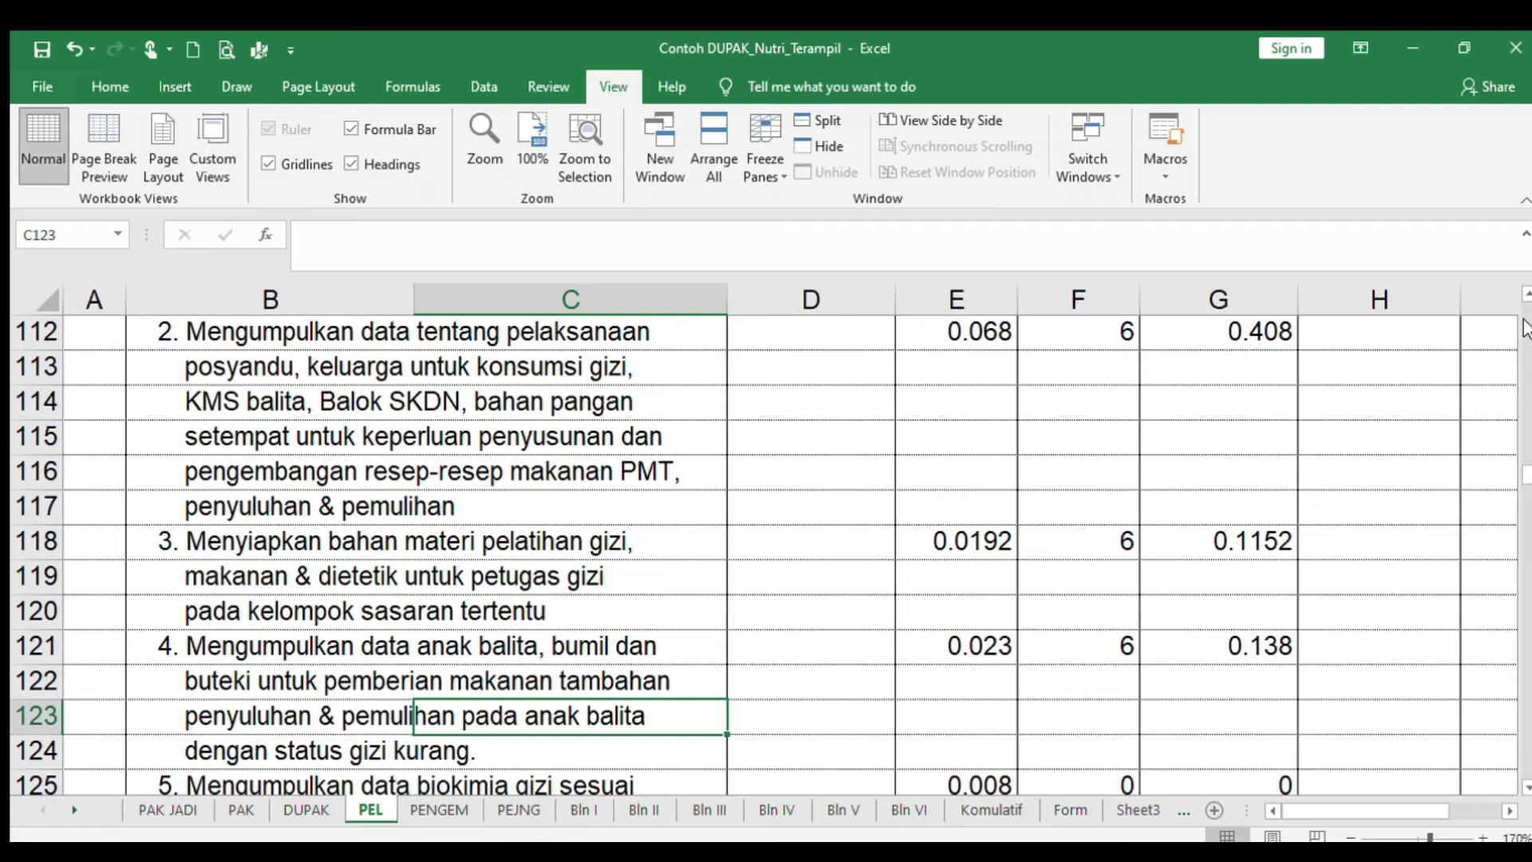
drag(1525, 463, 1508, 257)
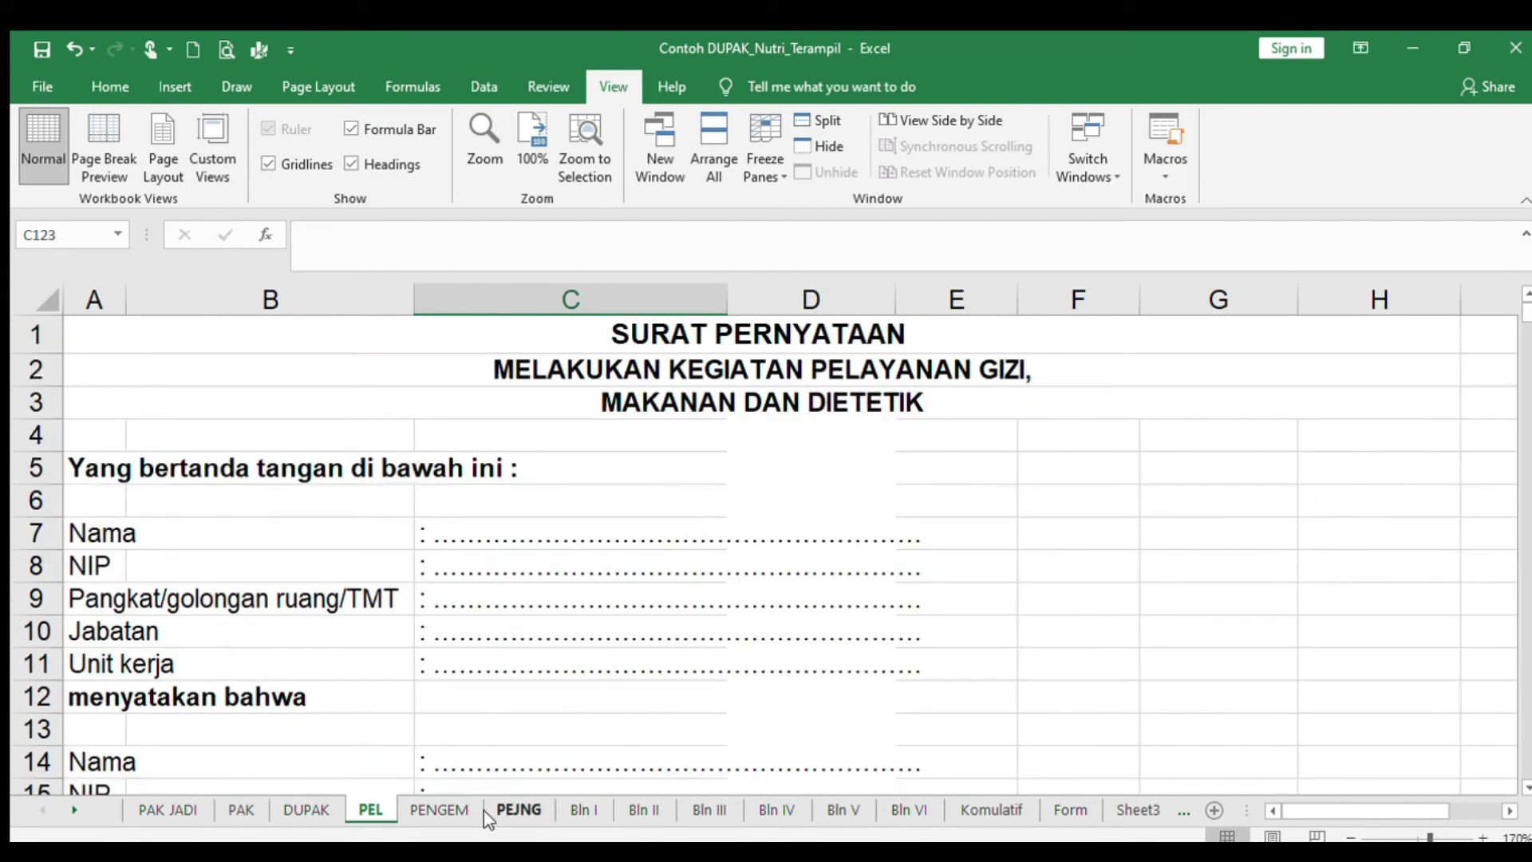
Step: Review the statement letters for professional development on the PENGEM sheet and for supporting activities on the PEJNG sheet
click(441, 808)
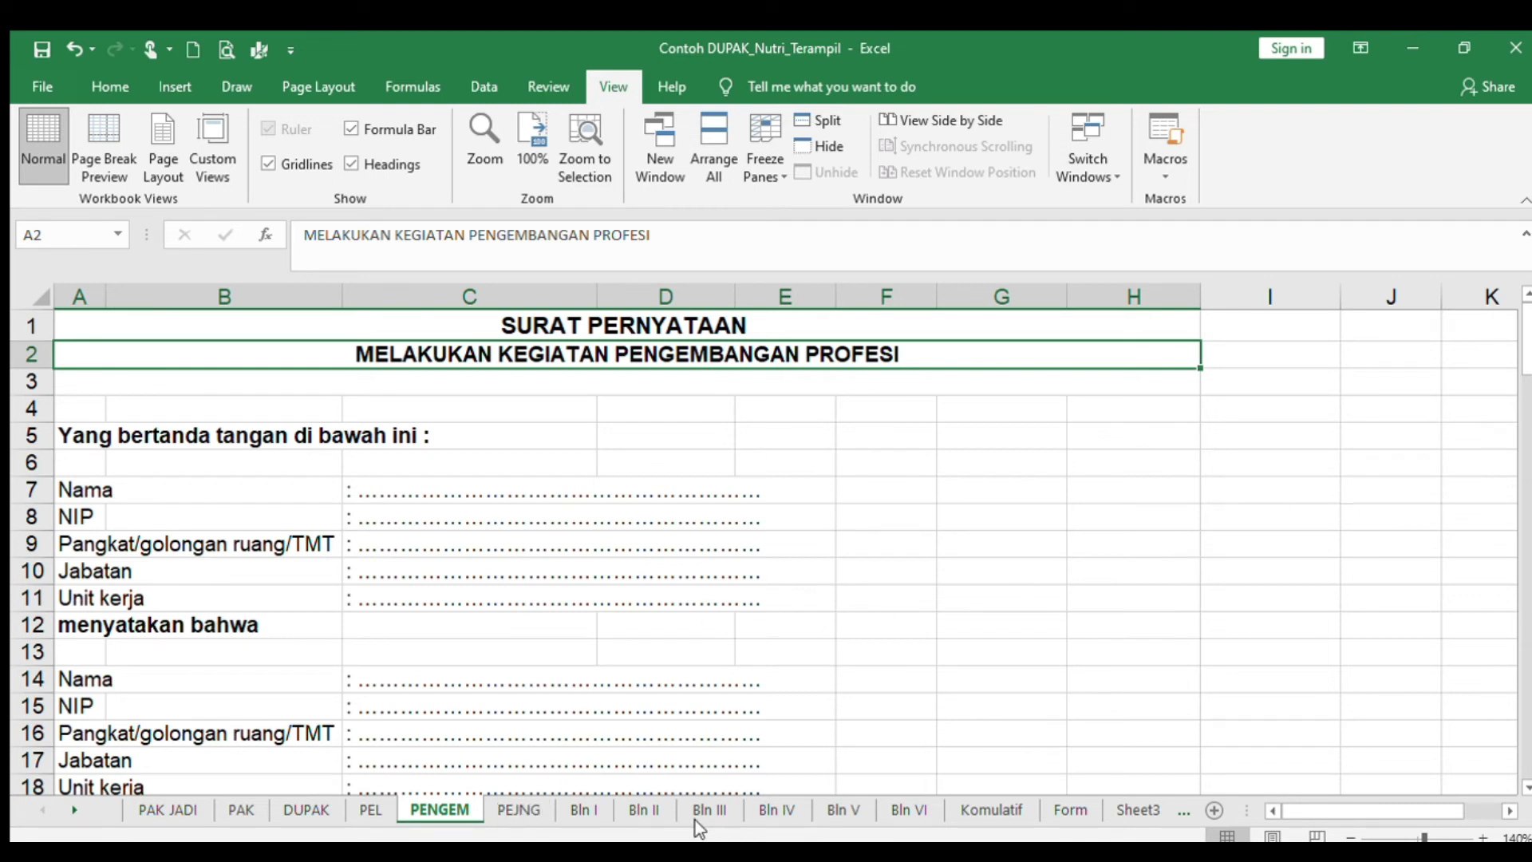
click(513, 810)
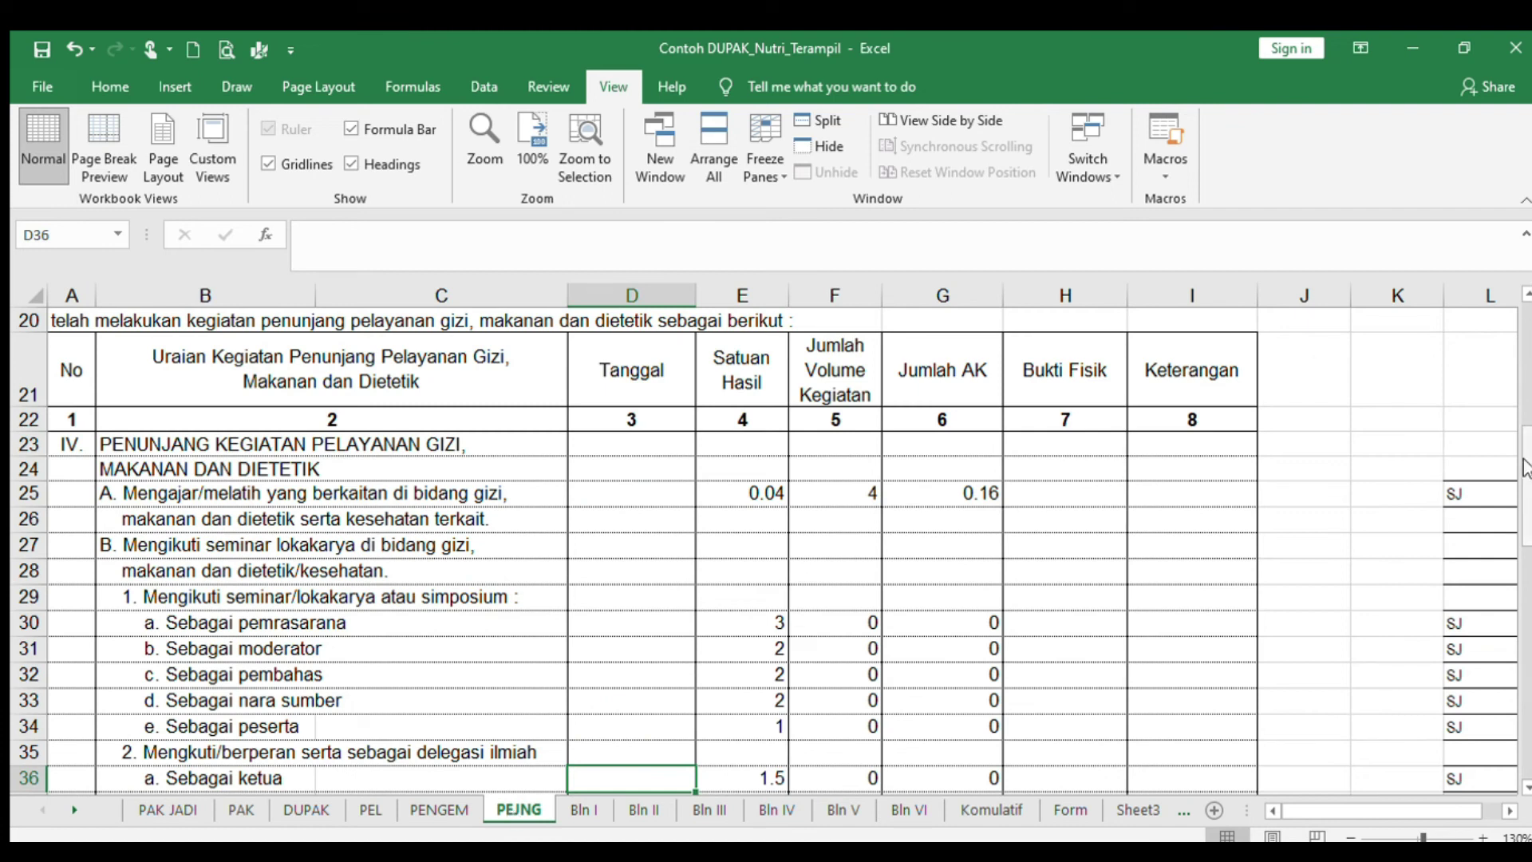
drag(1524, 467, 1520, 323)
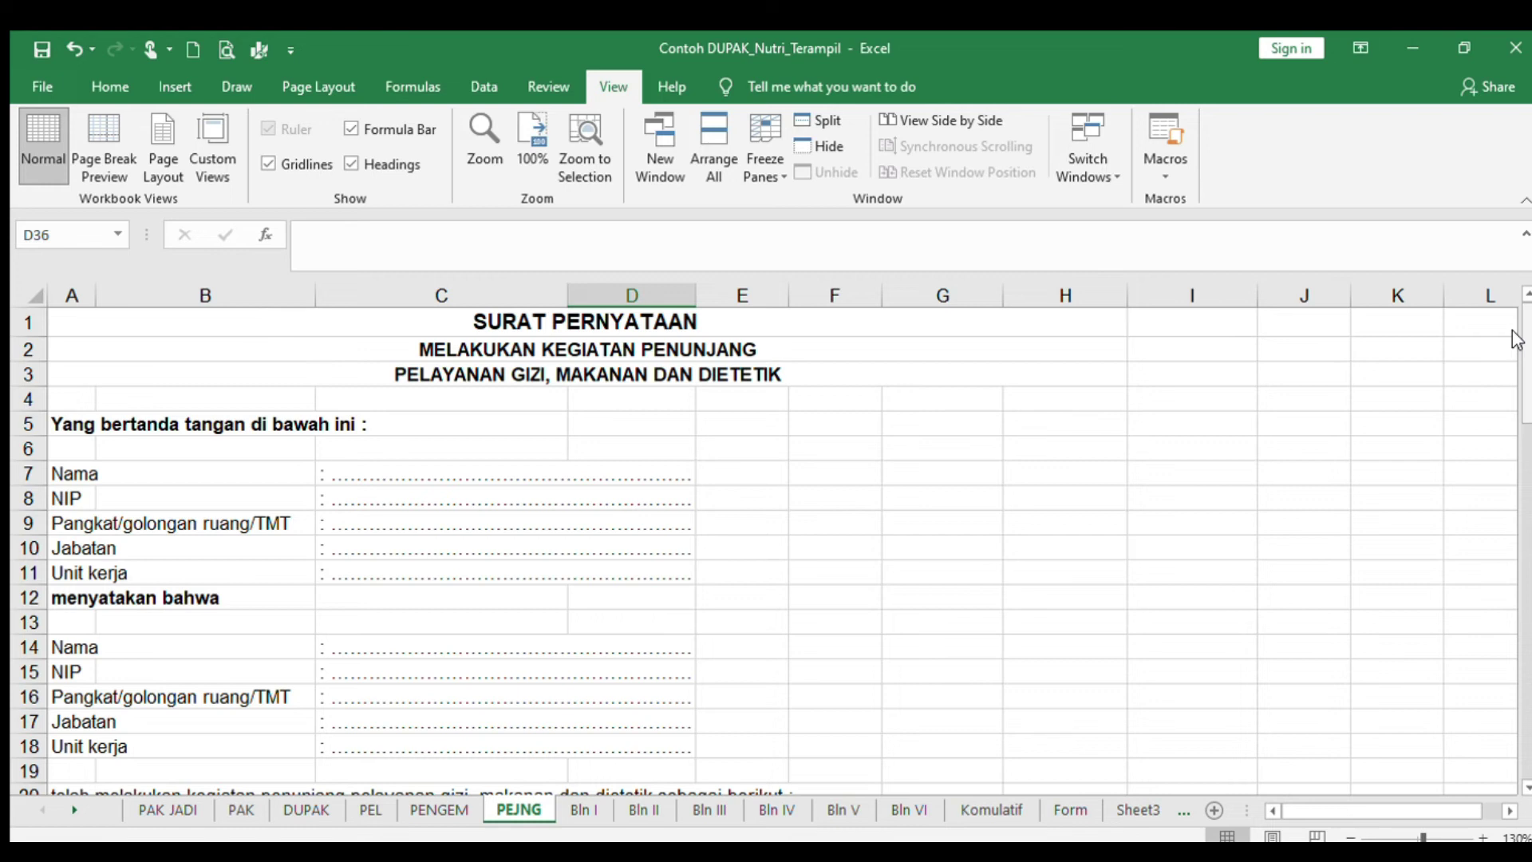
drag(1524, 344, 1526, 477)
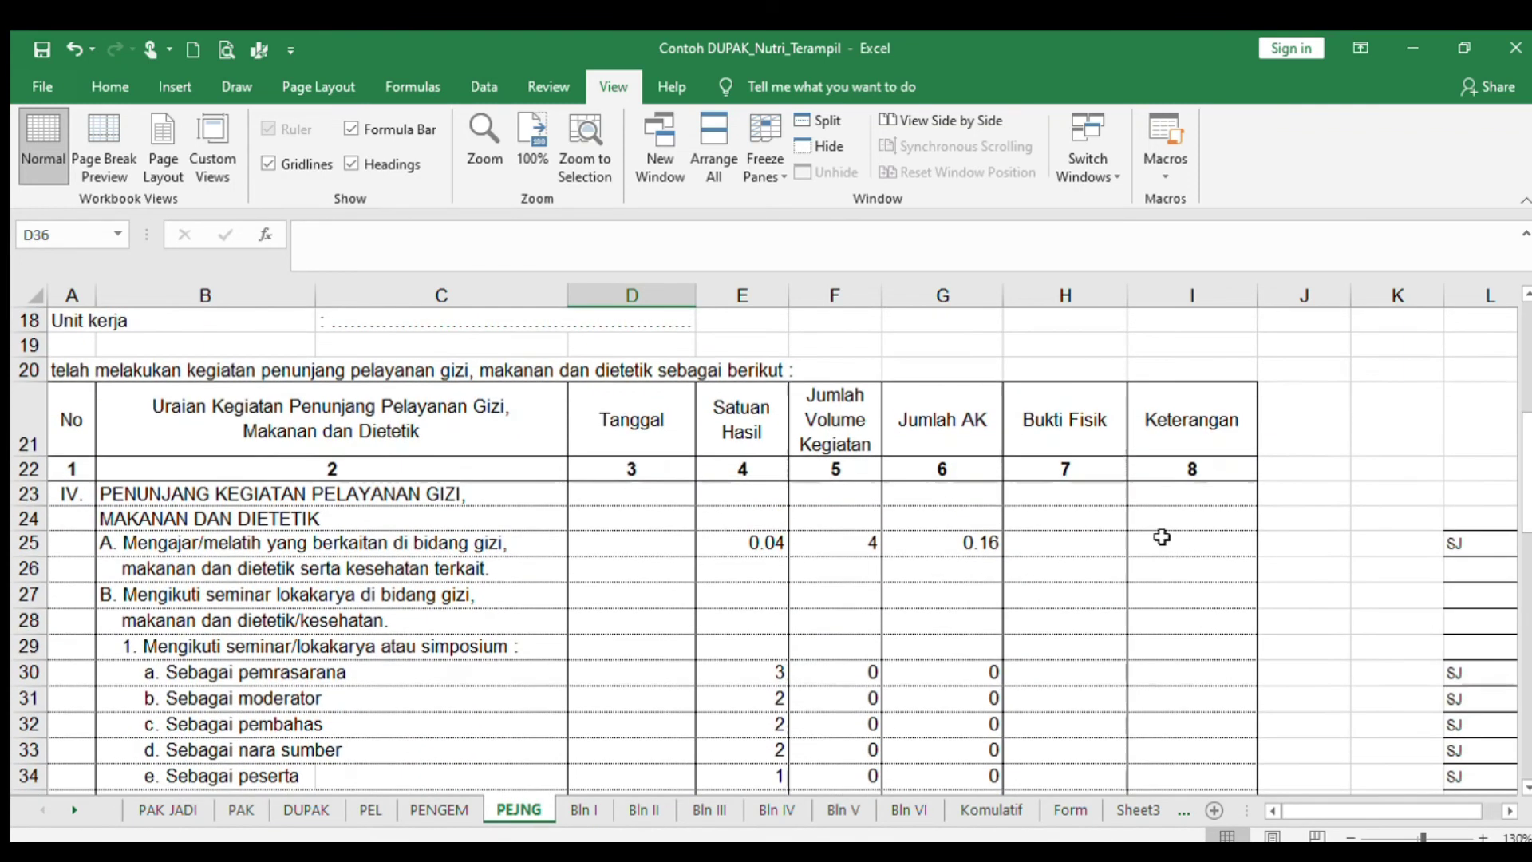
Step: View the monthly recap sheets Bln I and Bln II, and select cell H13 in the Bln I date grid
click(582, 812)
click(631, 814)
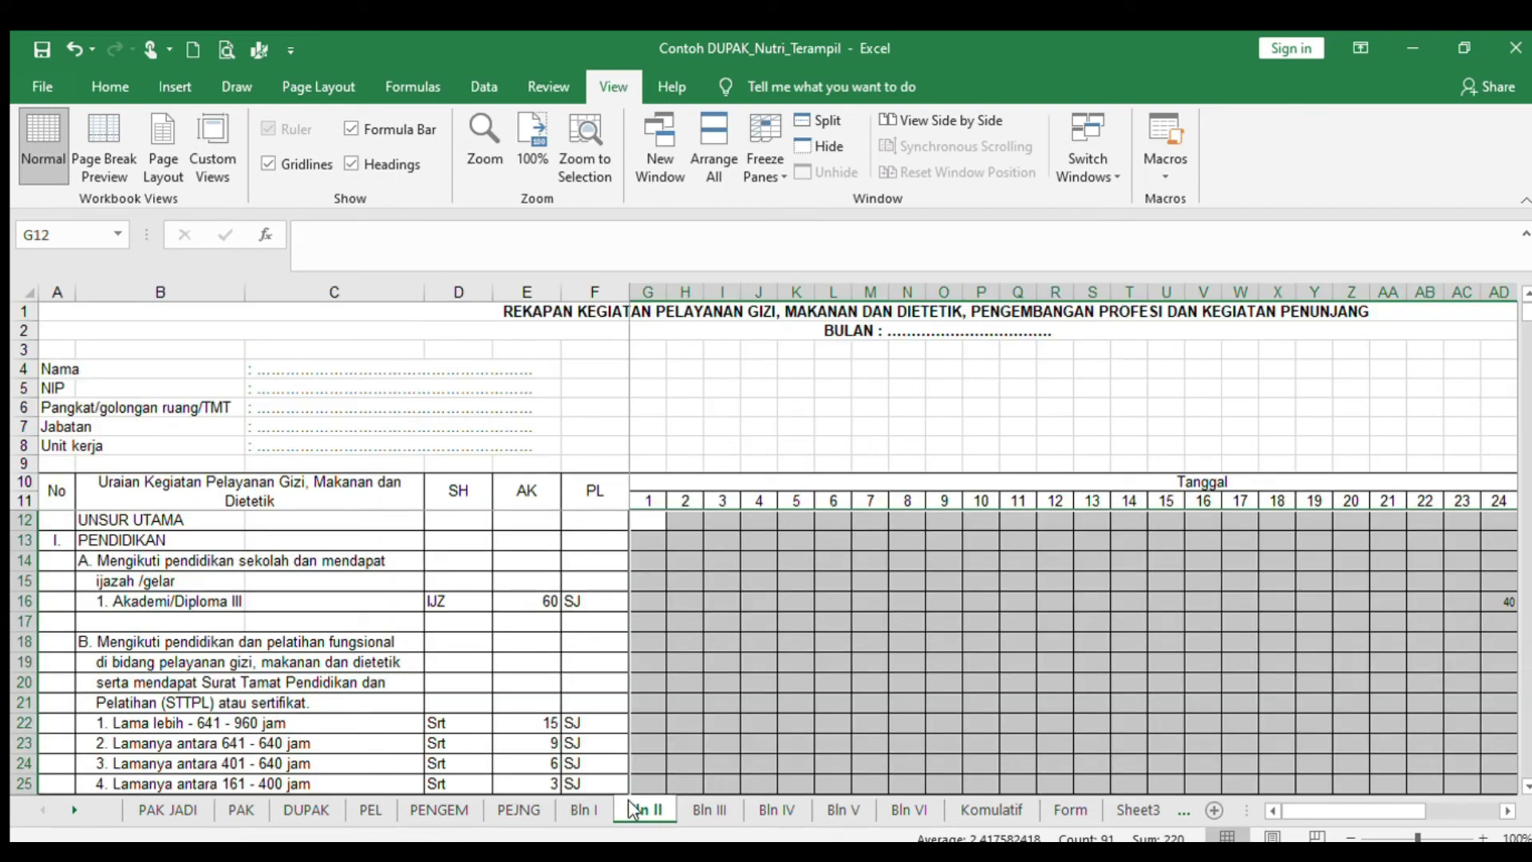
click(583, 810)
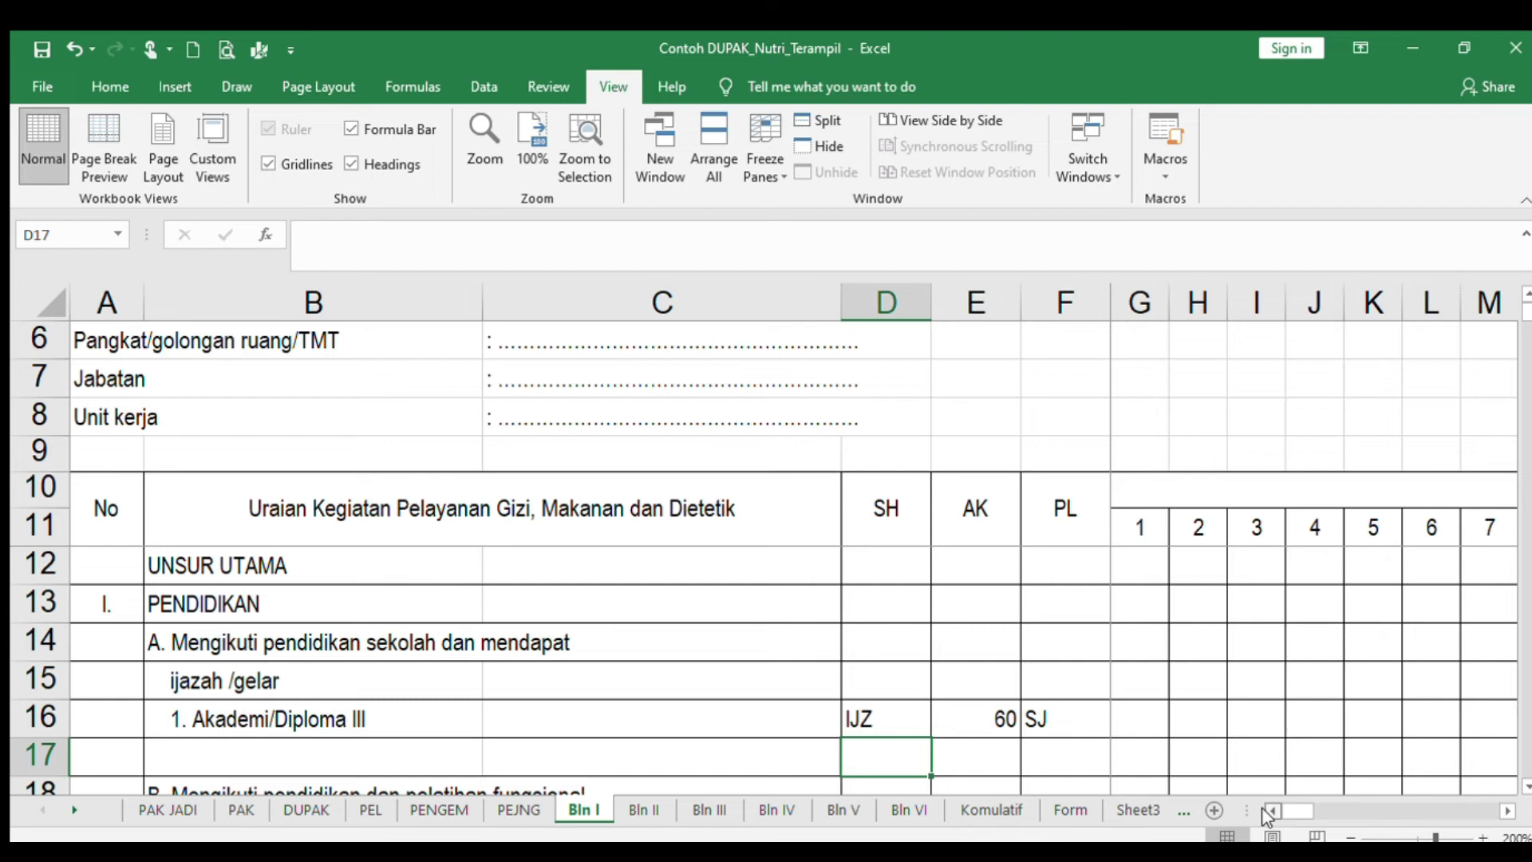
click(1179, 588)
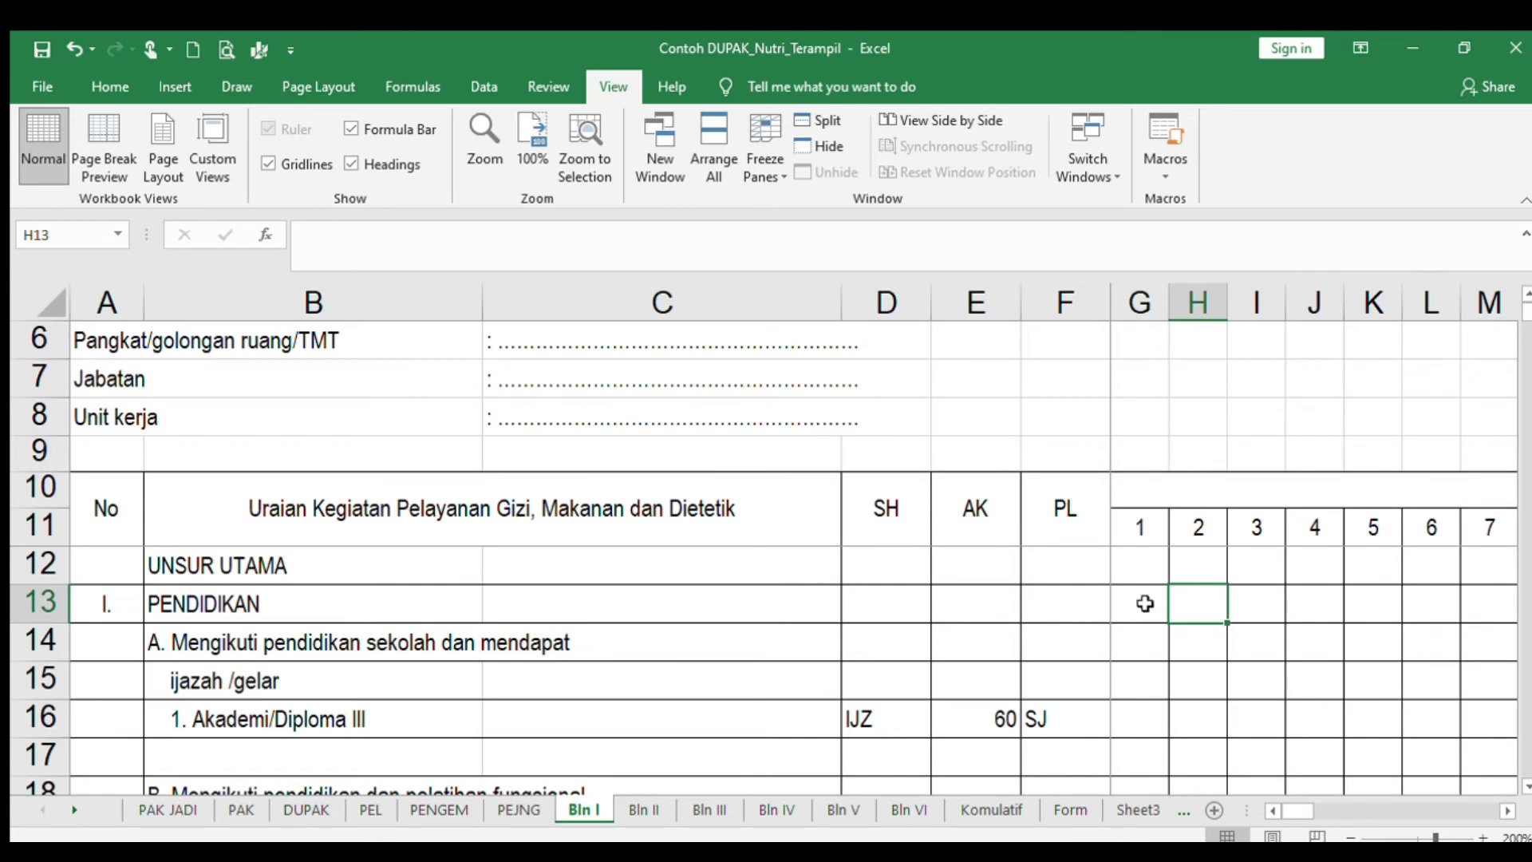
Step: Examine the Akademi/Diploma III row in the Bln I monthly recap, from the date grid to the activity description
click(1139, 703)
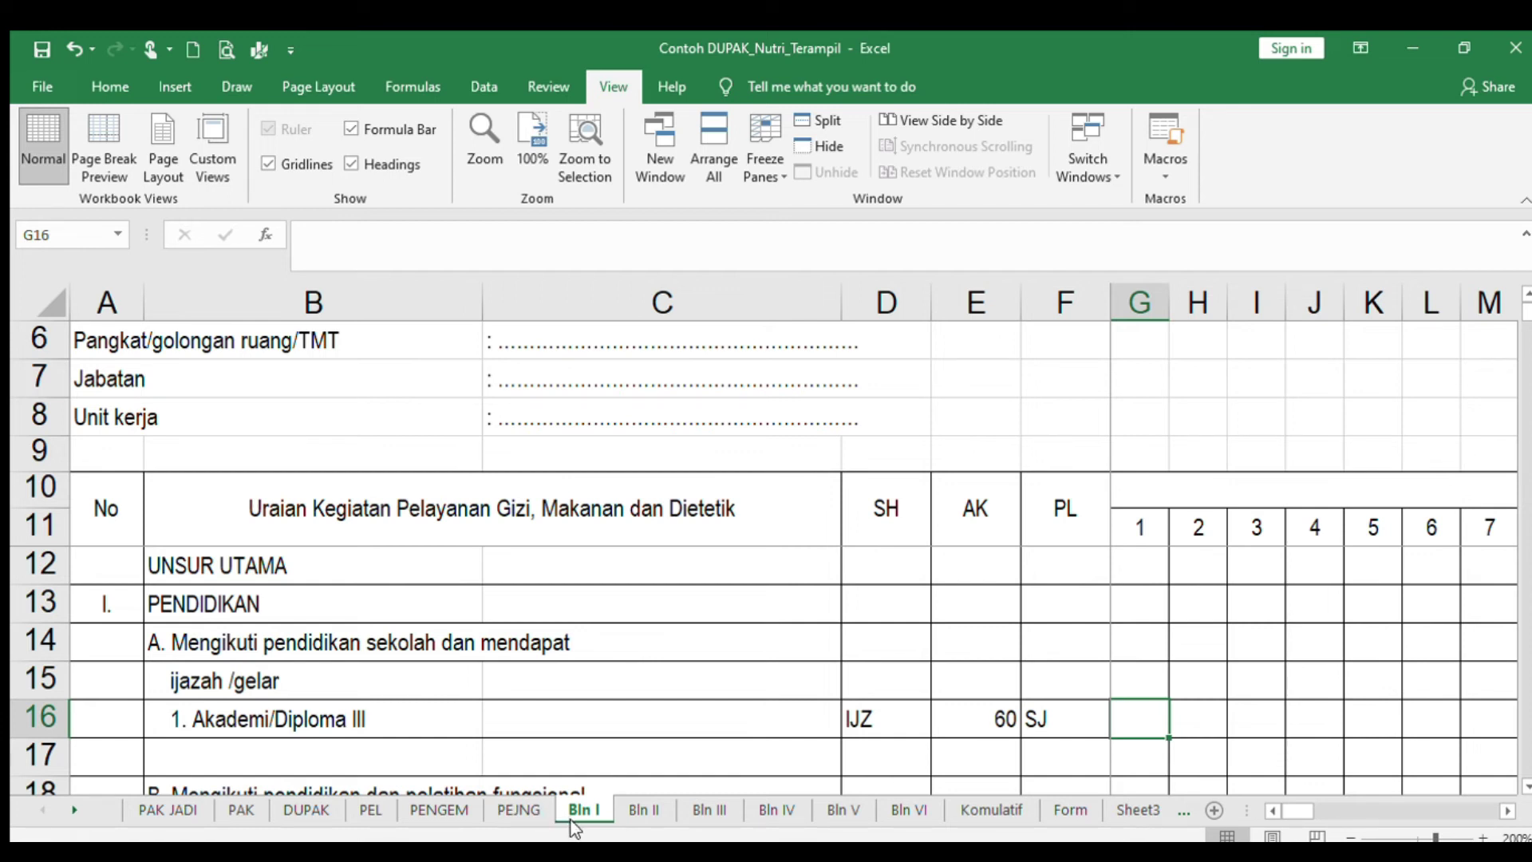
click(639, 715)
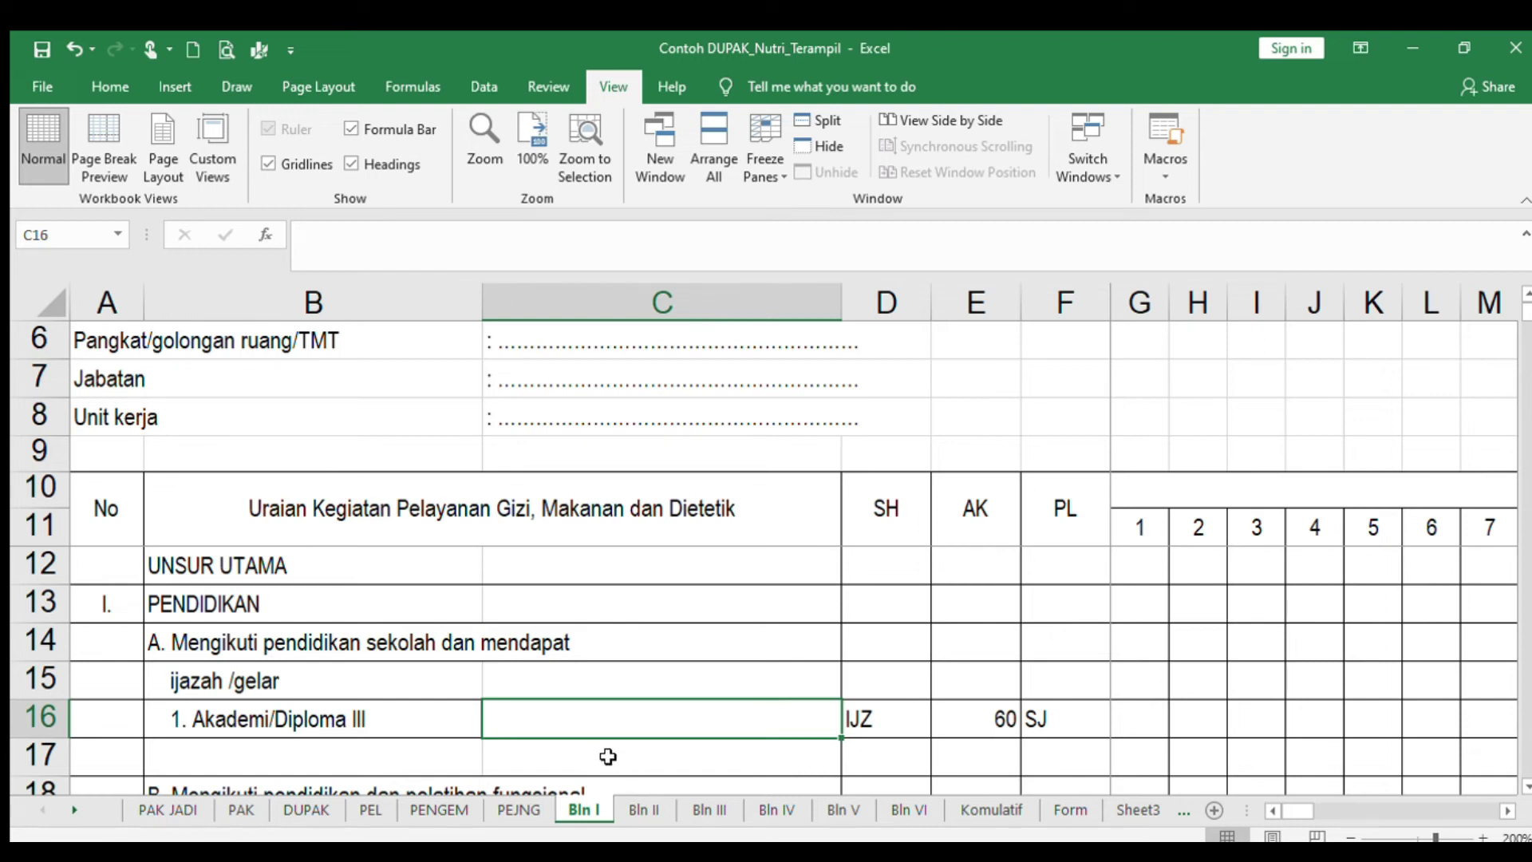
click(627, 681)
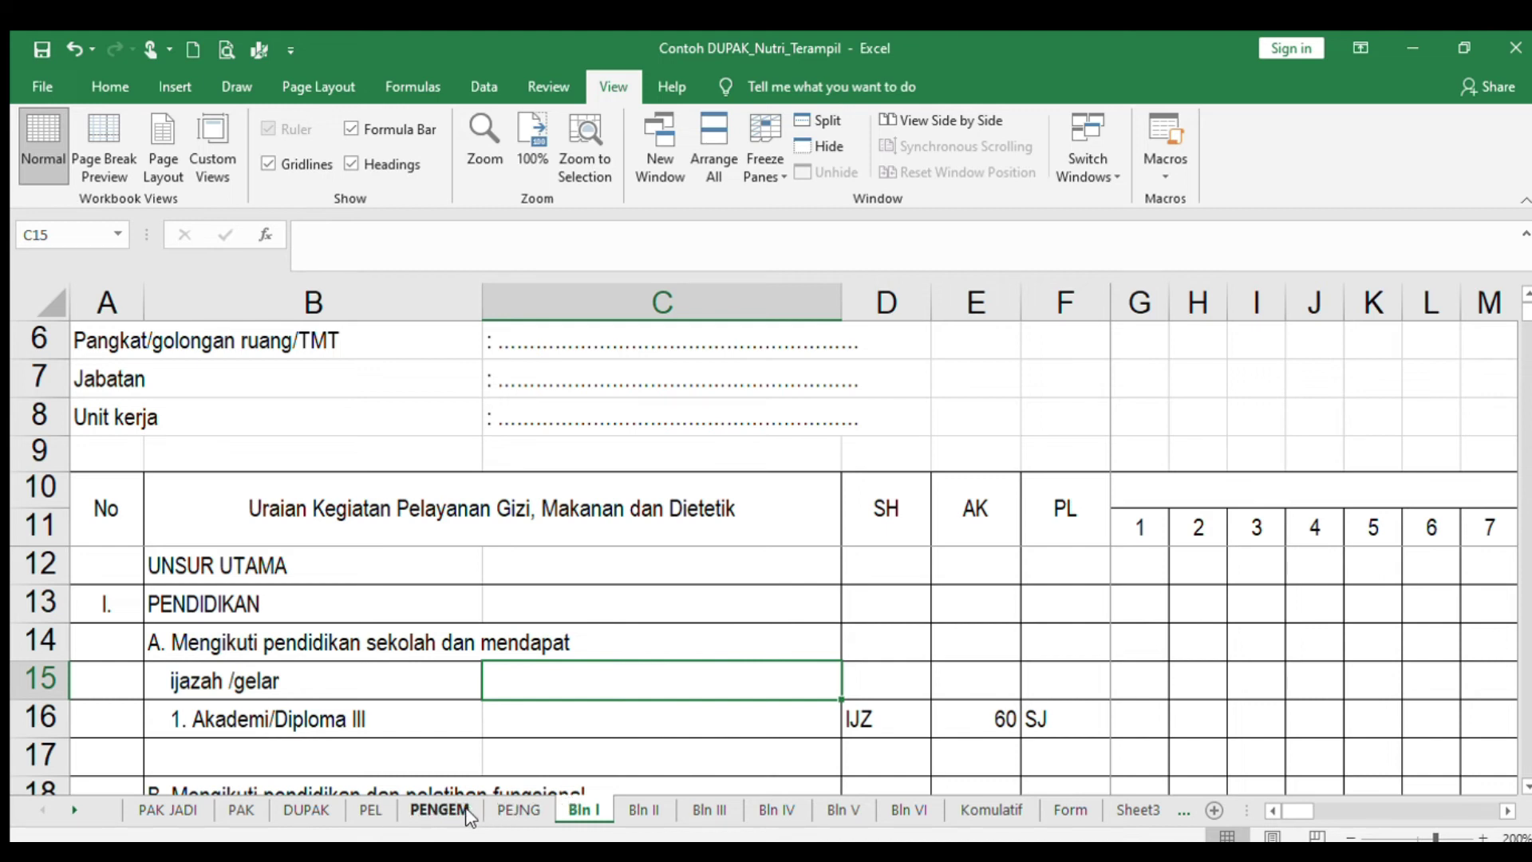
Step: Go back through the PEJNG, PENGEM and PEL statement letters to the DUPAK sheet and select its LAMA cell in row 44
click(510, 811)
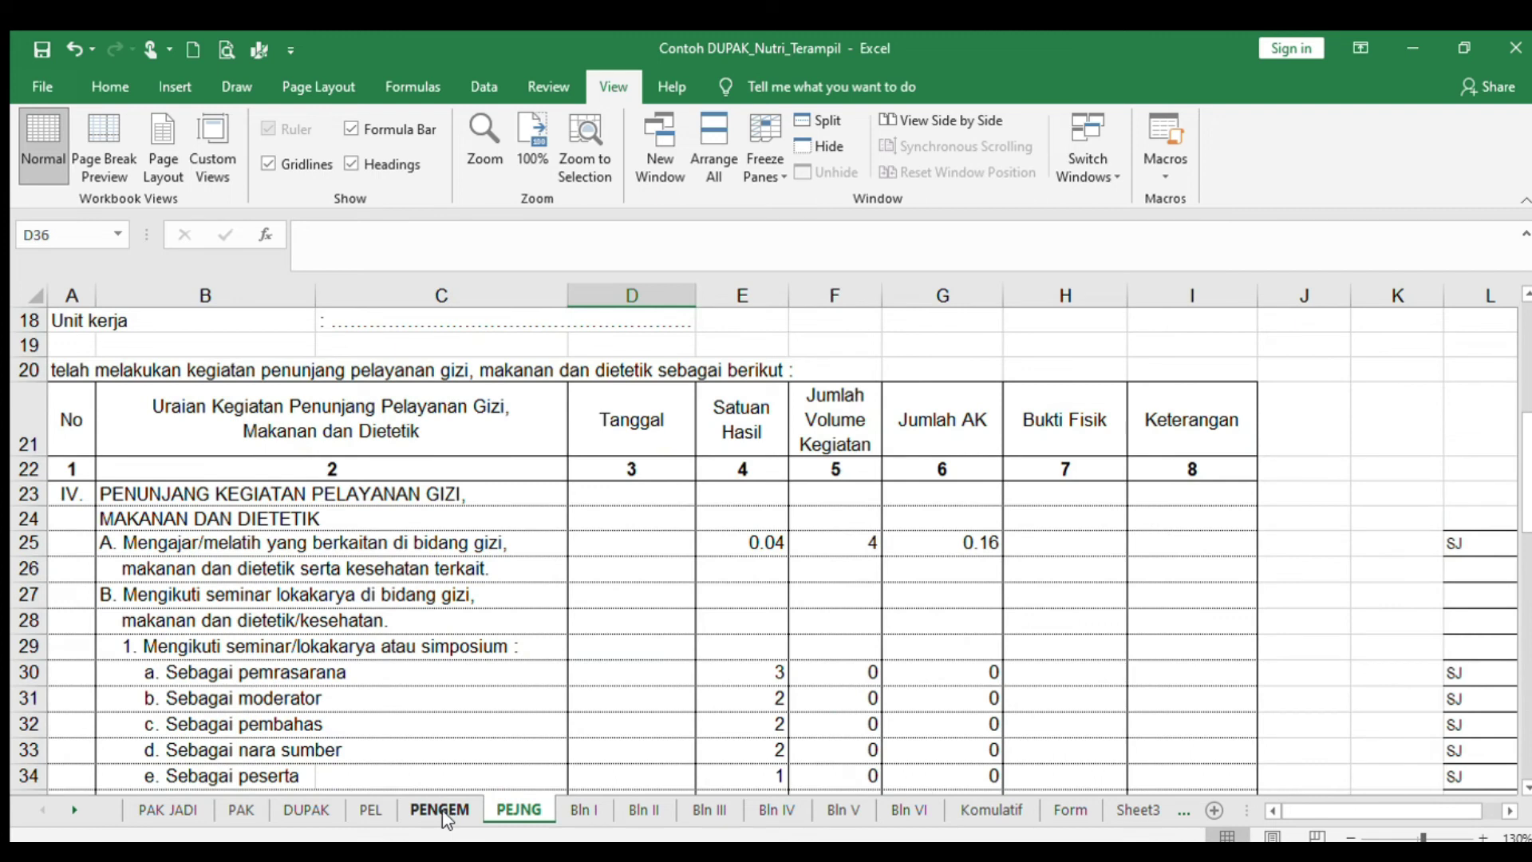
click(445, 811)
click(370, 809)
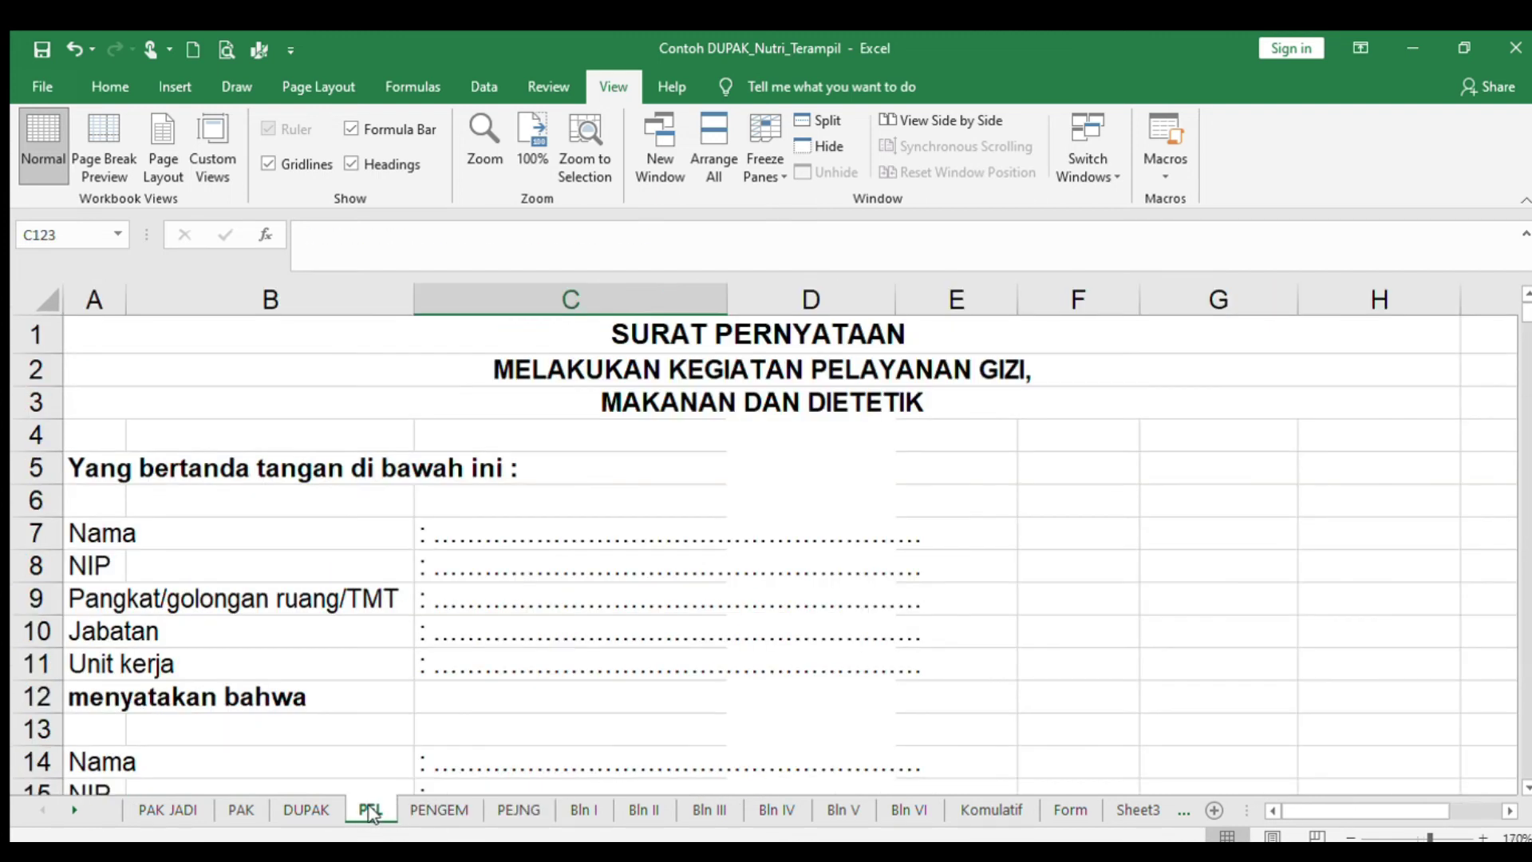
click(321, 812)
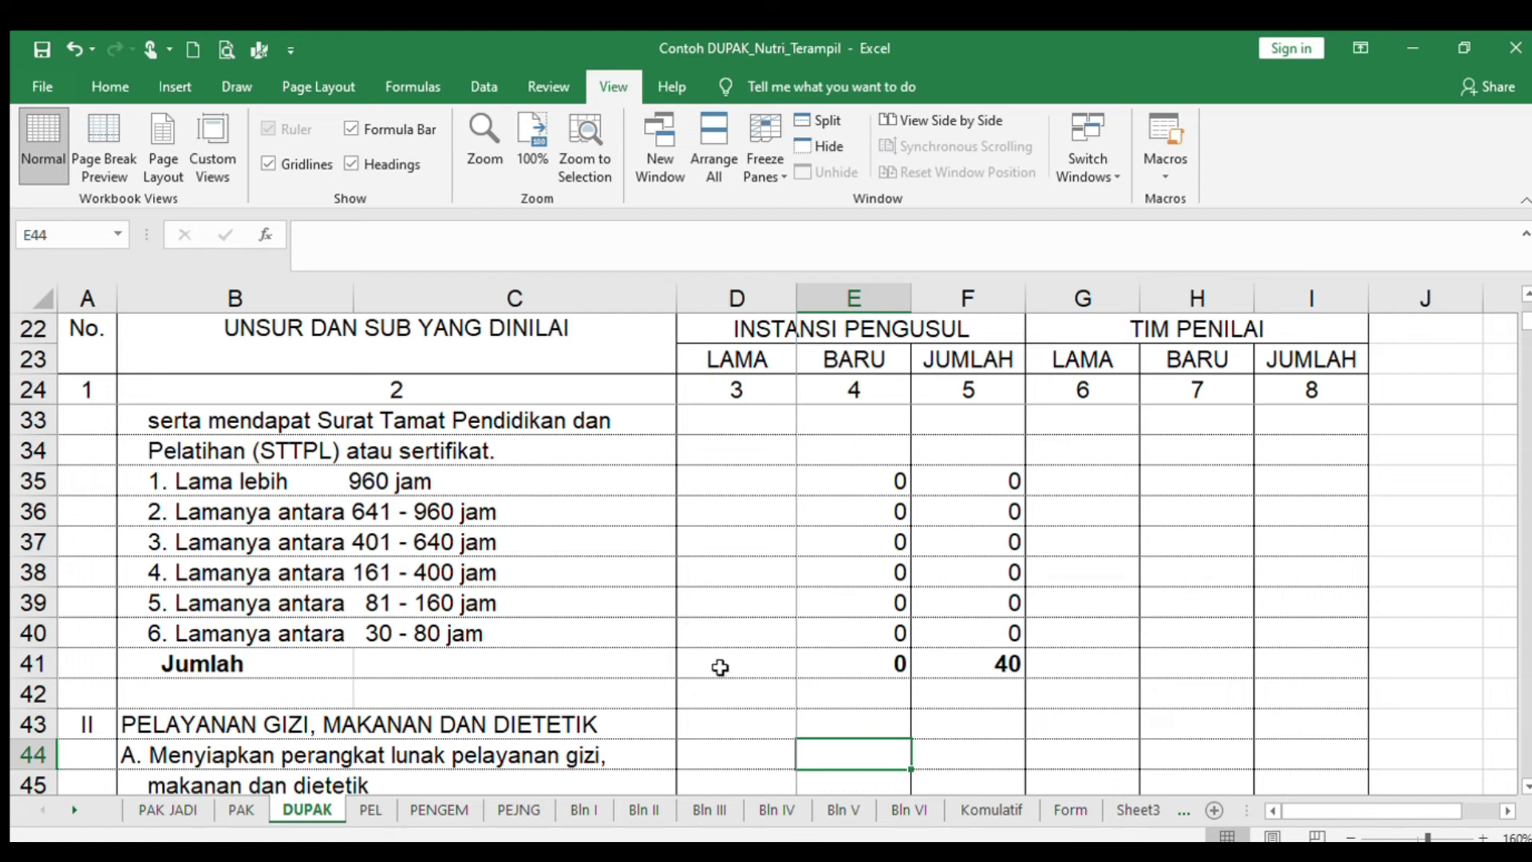
click(759, 757)
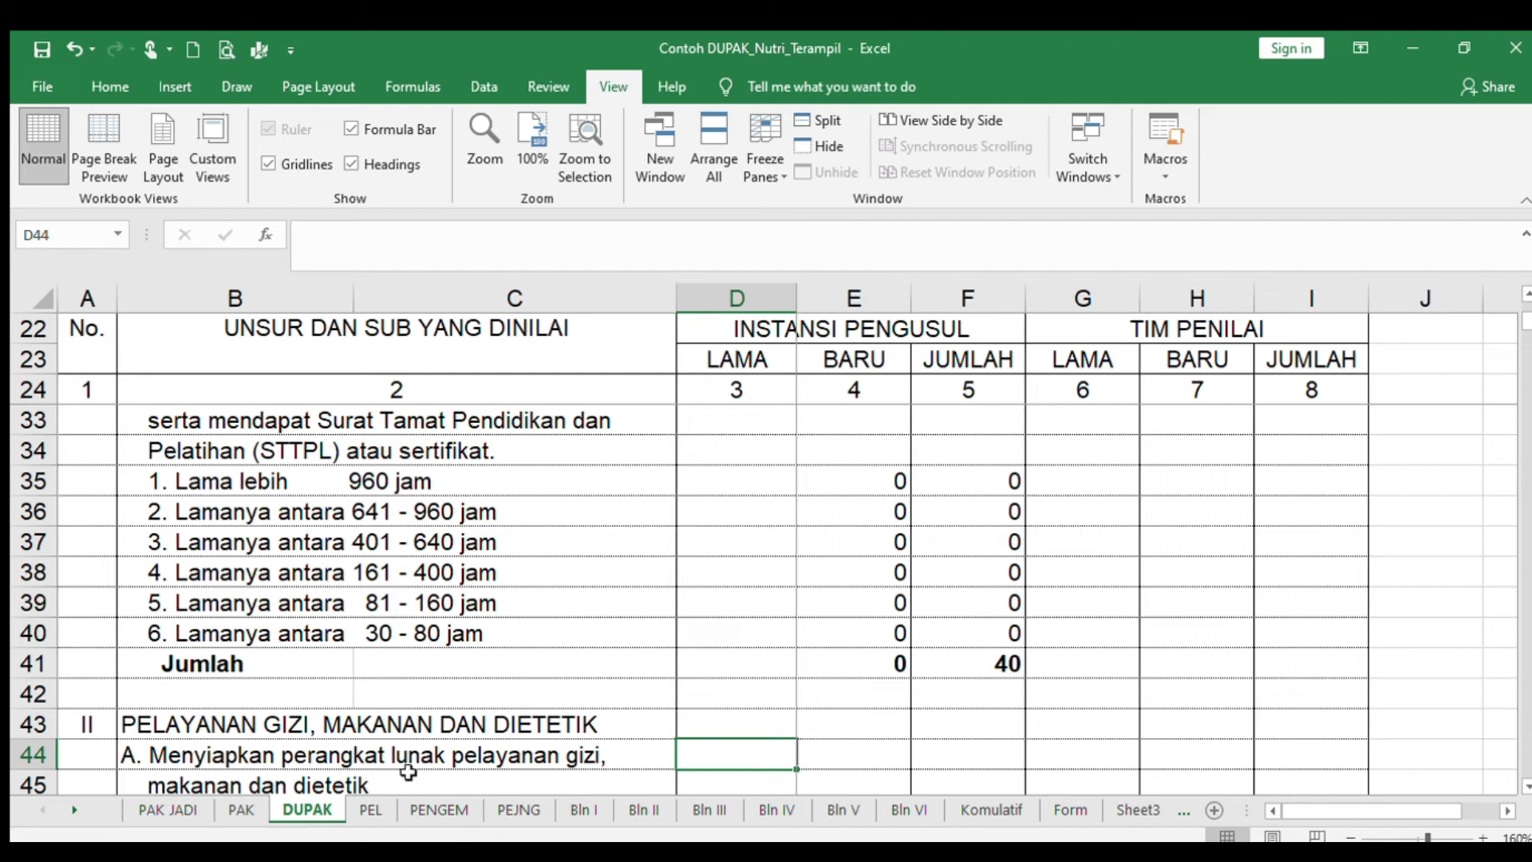
Step: Review the finished credit score decision on the PAK JADI sheet, including its score totals, promotion recommendation and heading
click(173, 812)
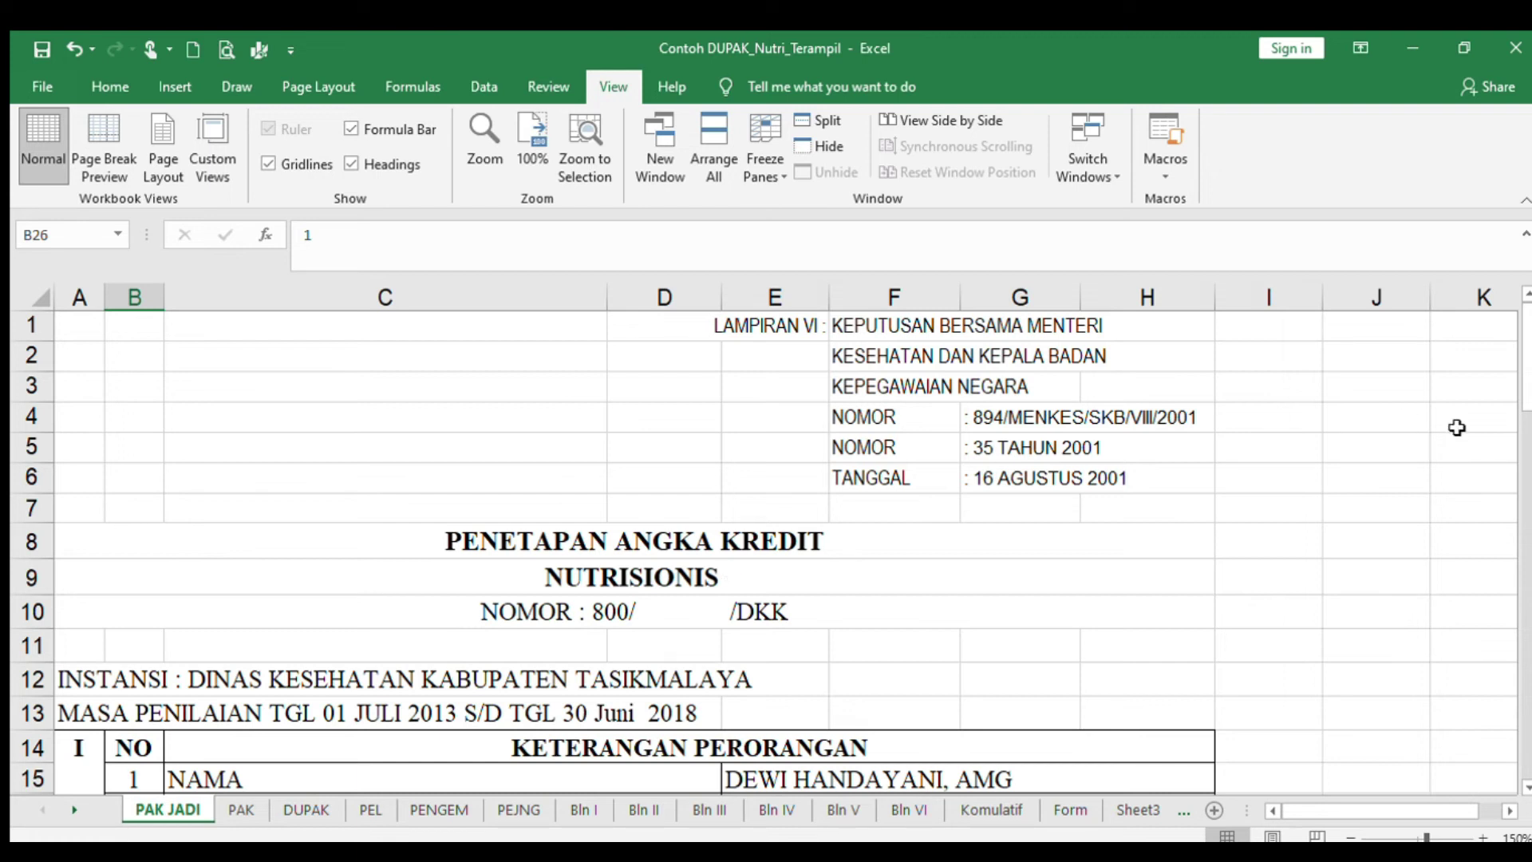
drag(1525, 323, 1525, 569)
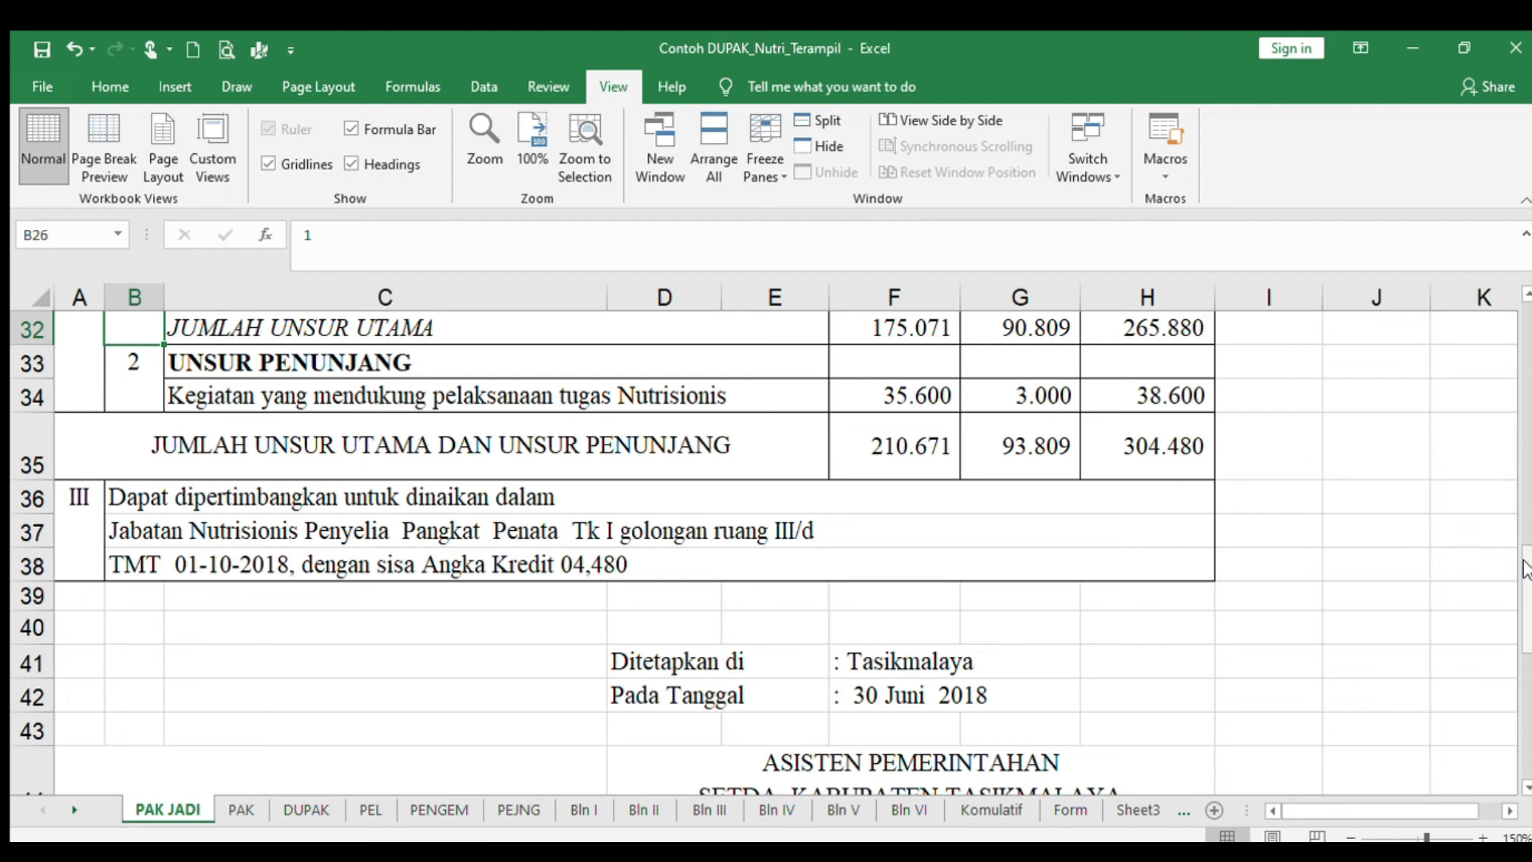
click(1259, 686)
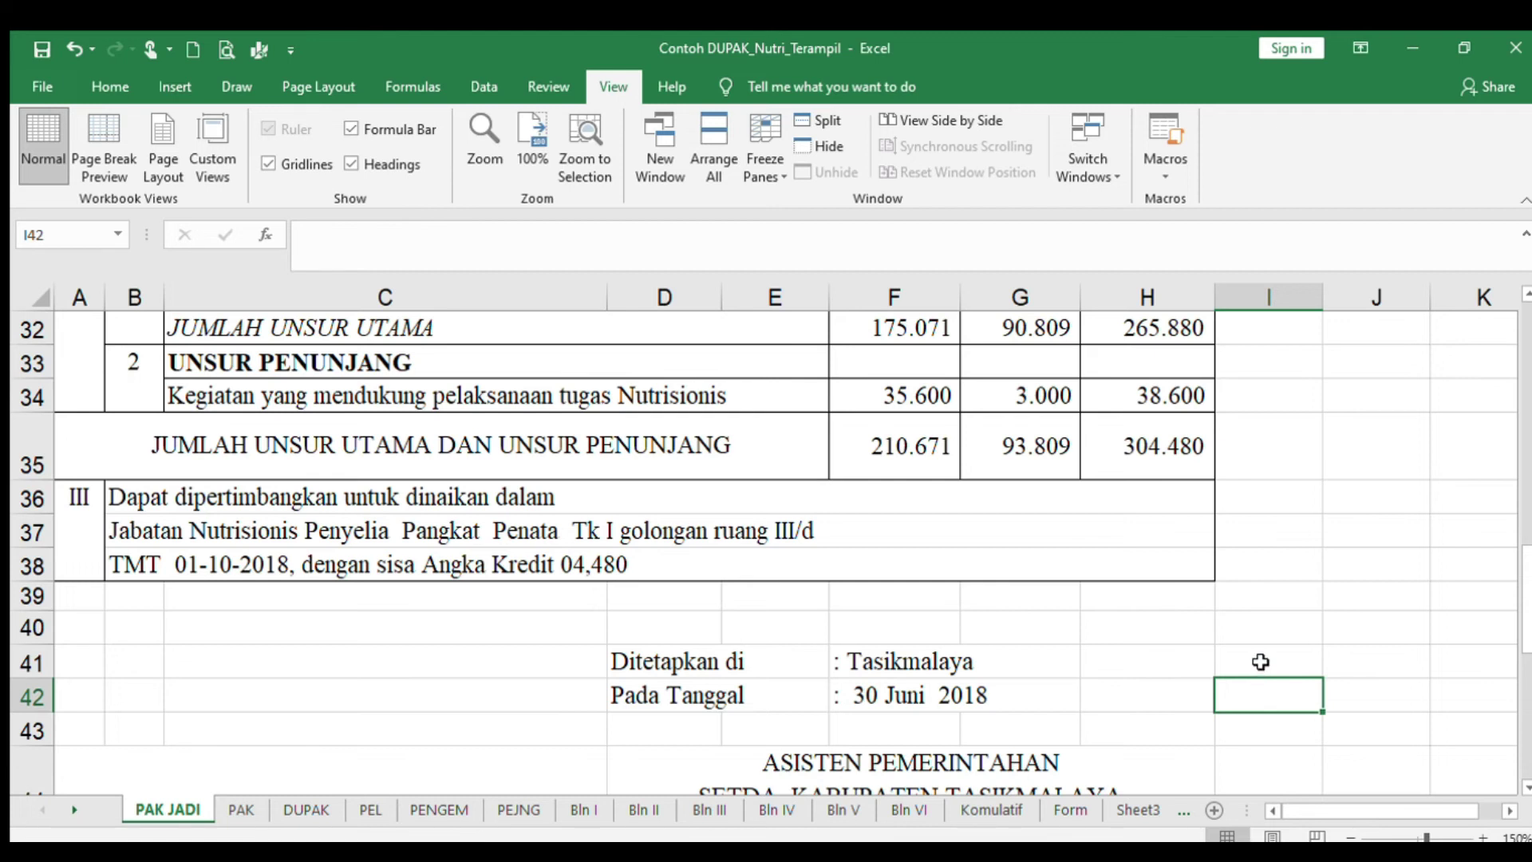
click(1123, 661)
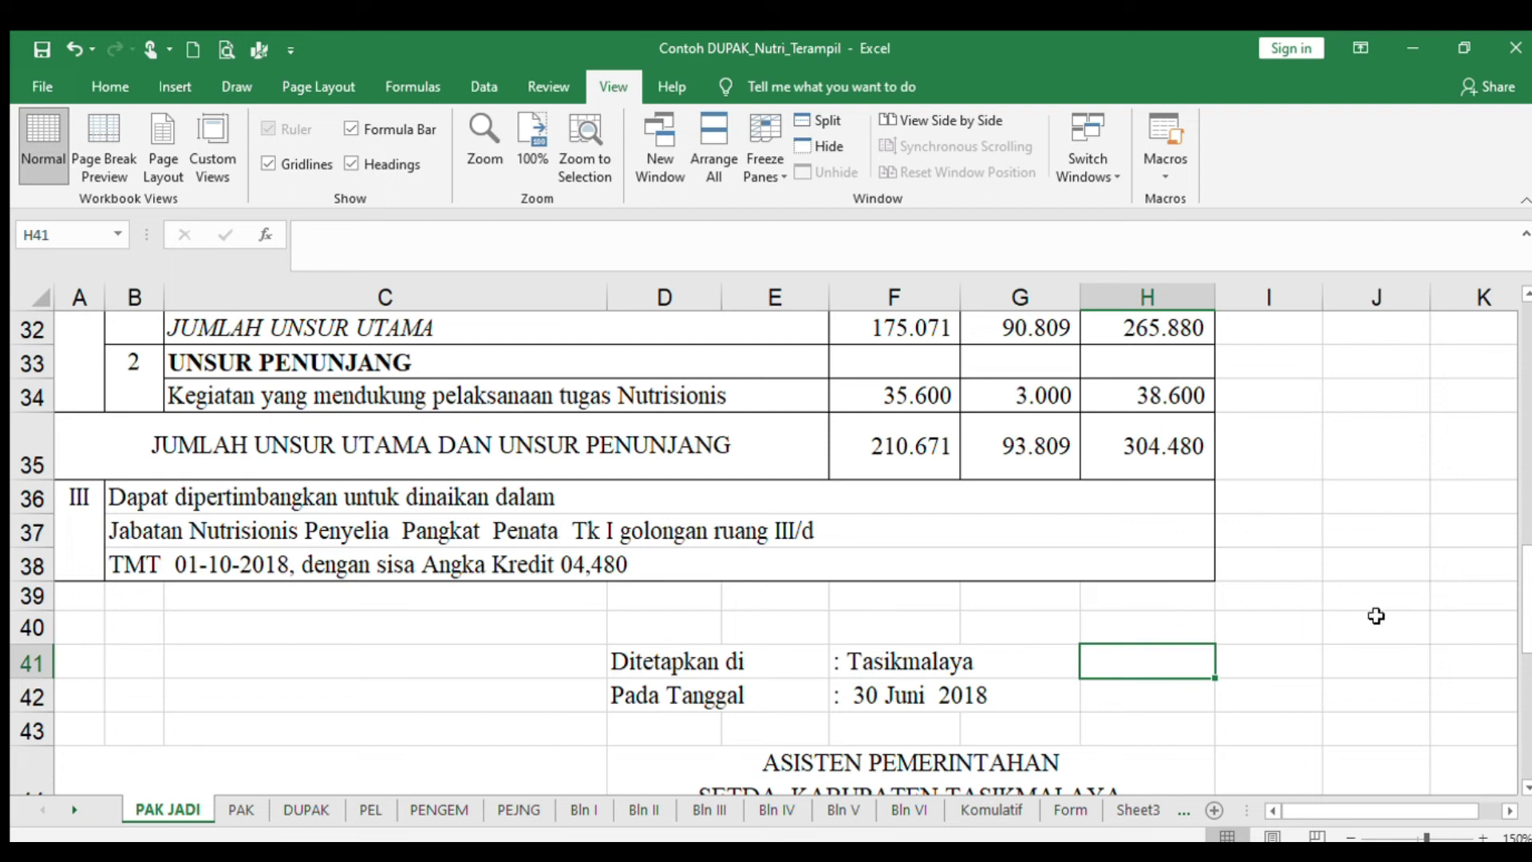
drag(1523, 634, 1516, 335)
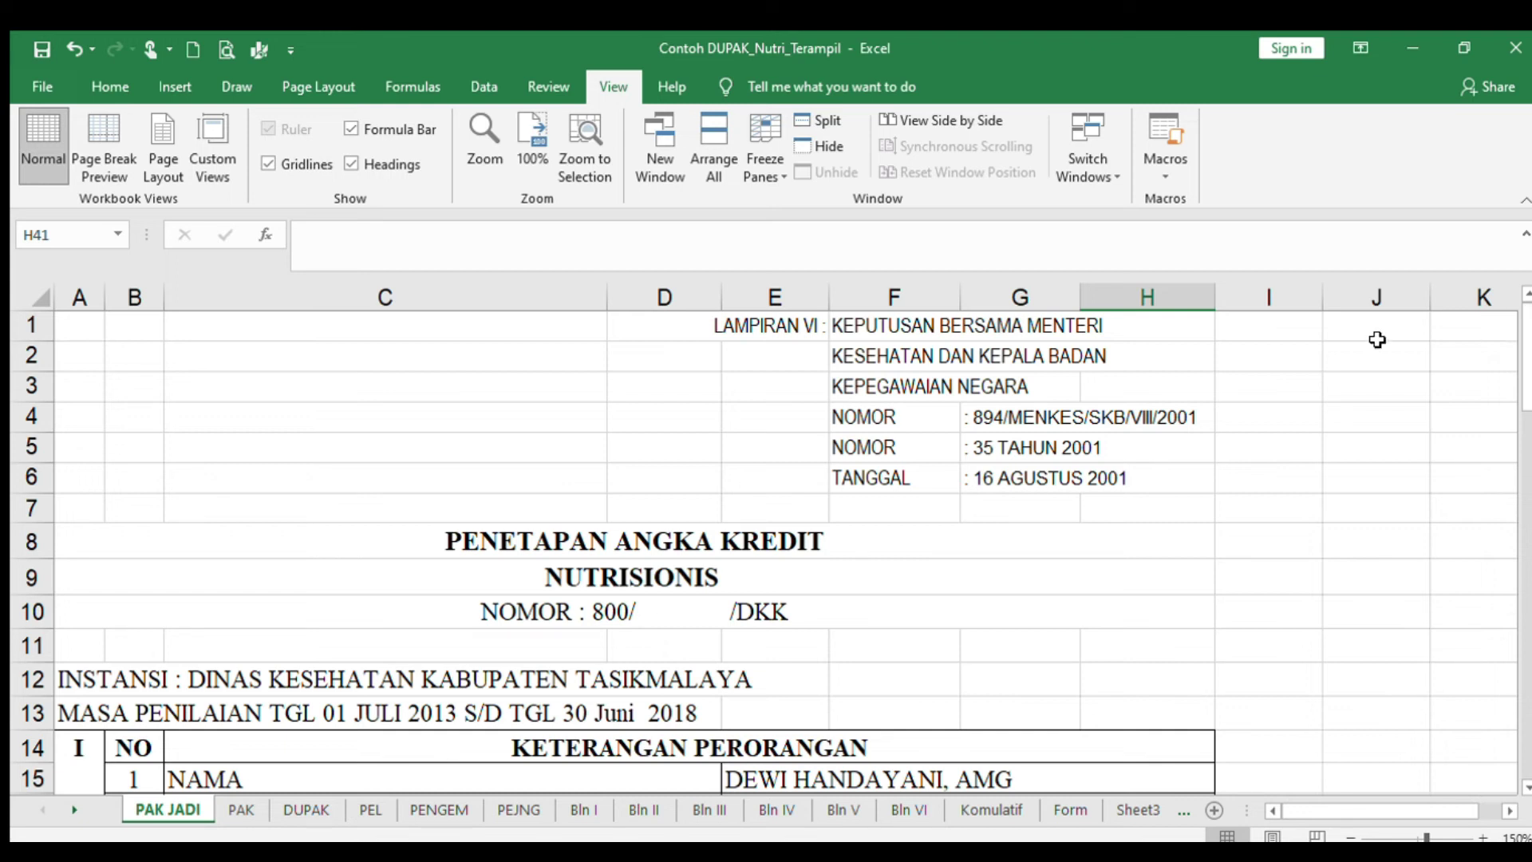
click(1265, 509)
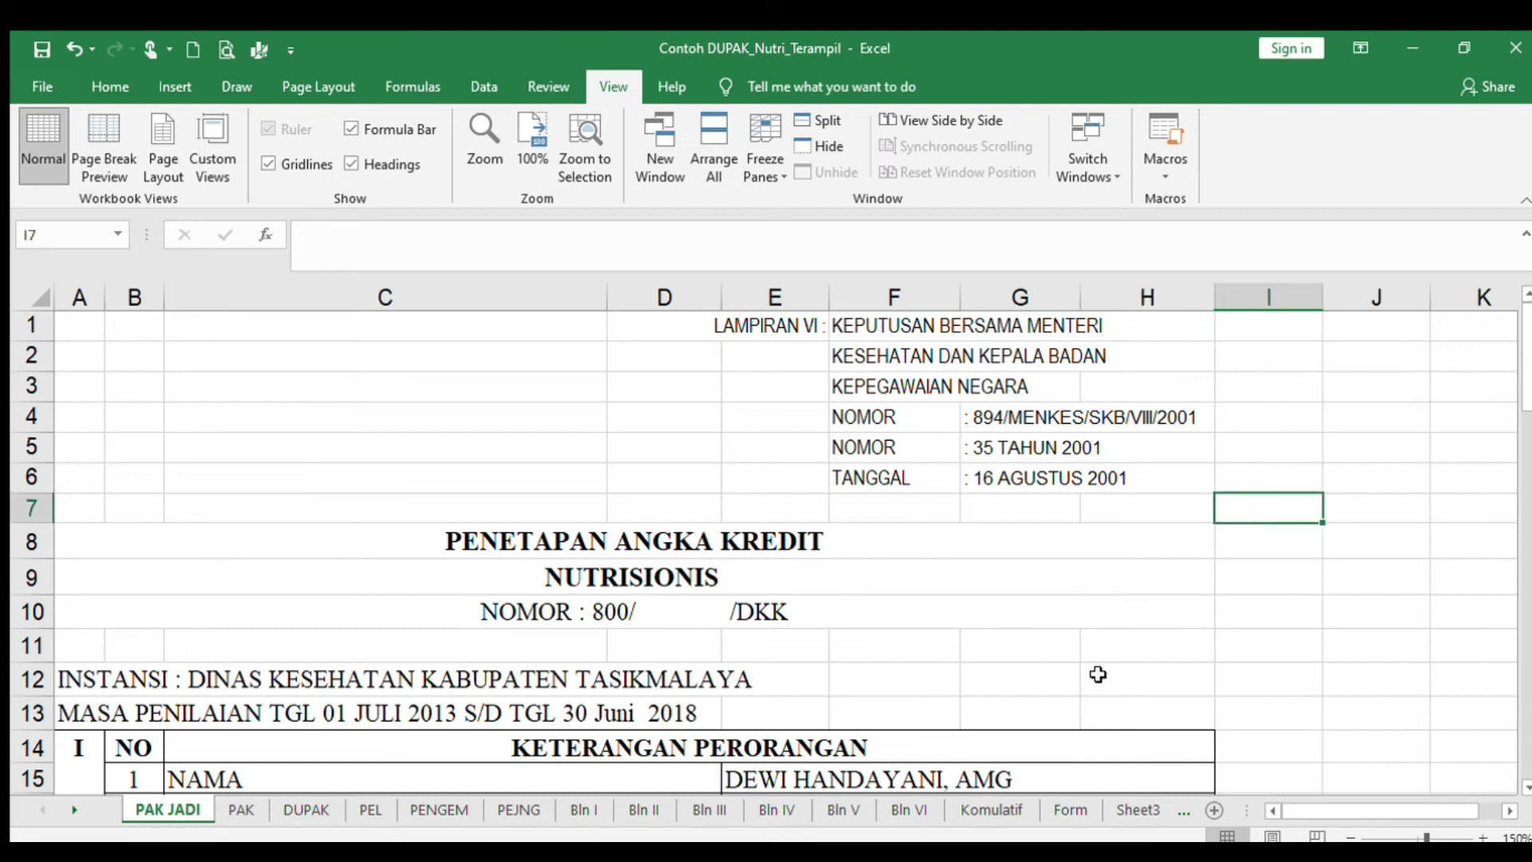
scroll(1524, 786, down, 1)
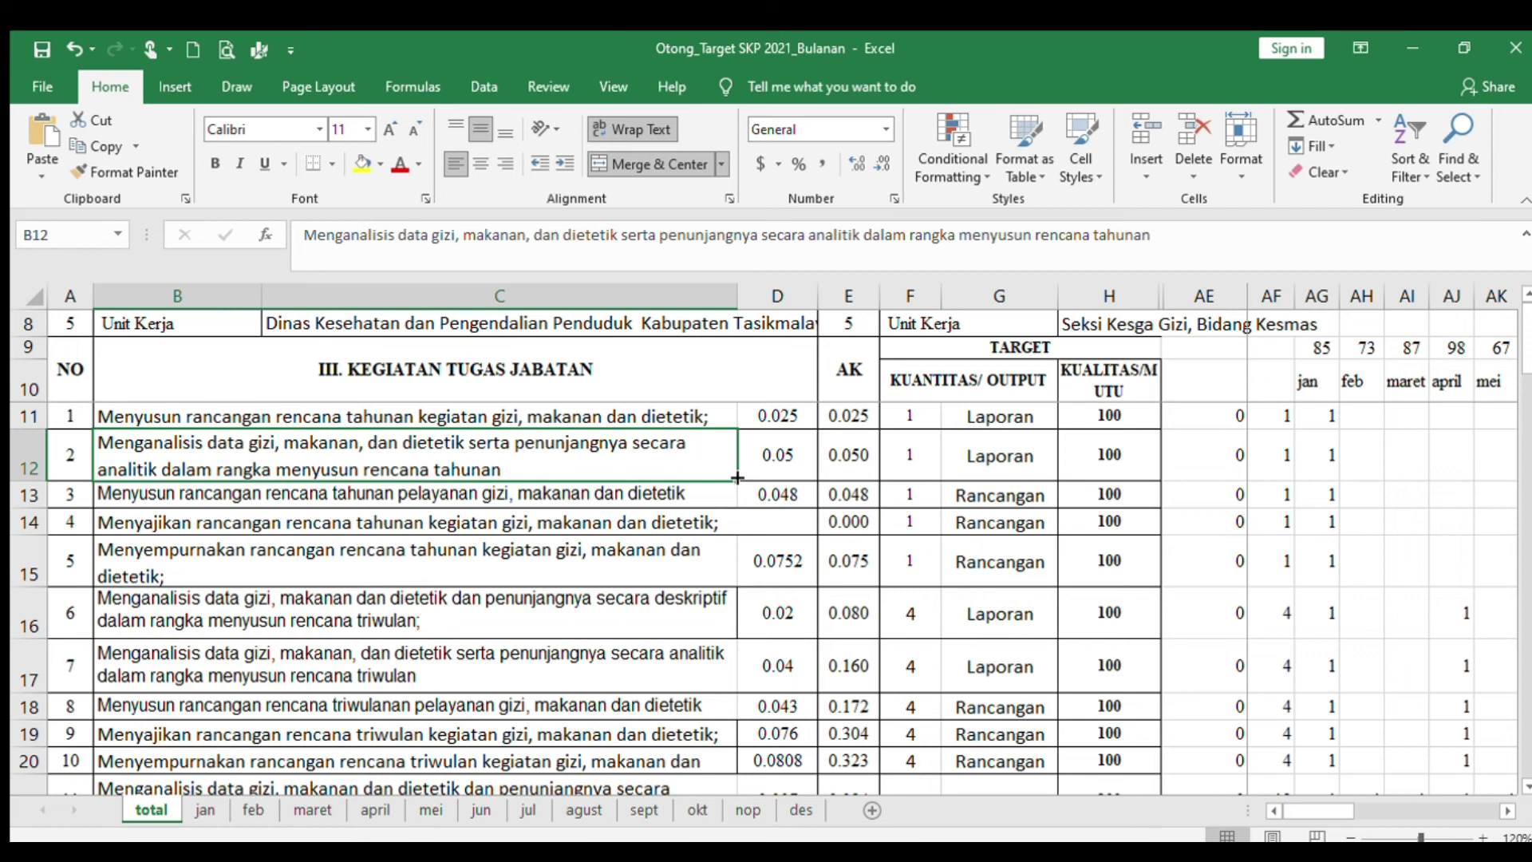
Step: Switch to the Target SKP 2021_Bulanan workbook and examine the first job activity and its unit credit in D11
key(Up)
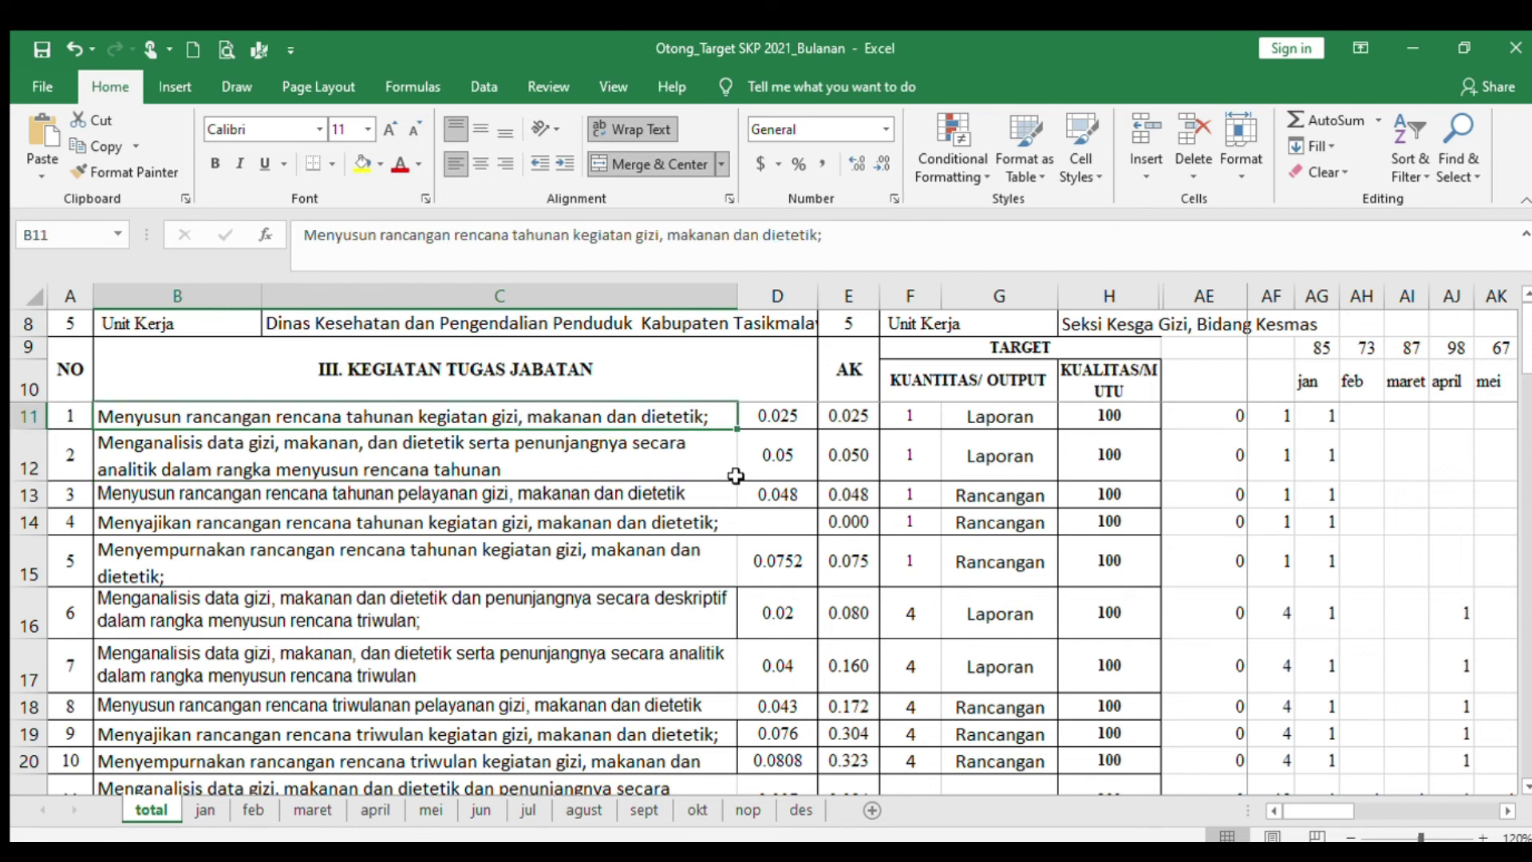
key(Down)
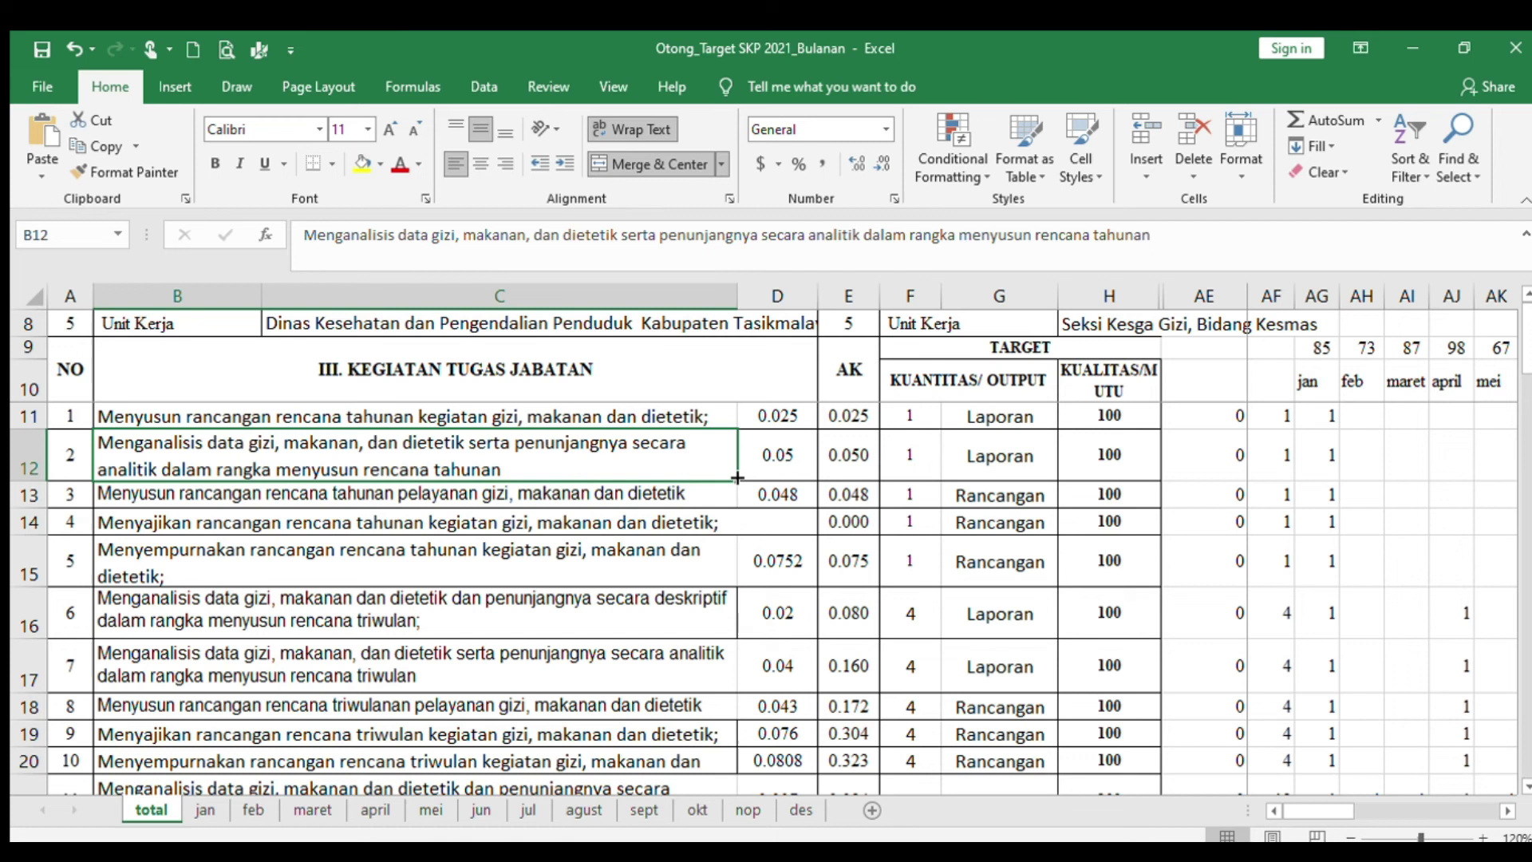
click(564, 417)
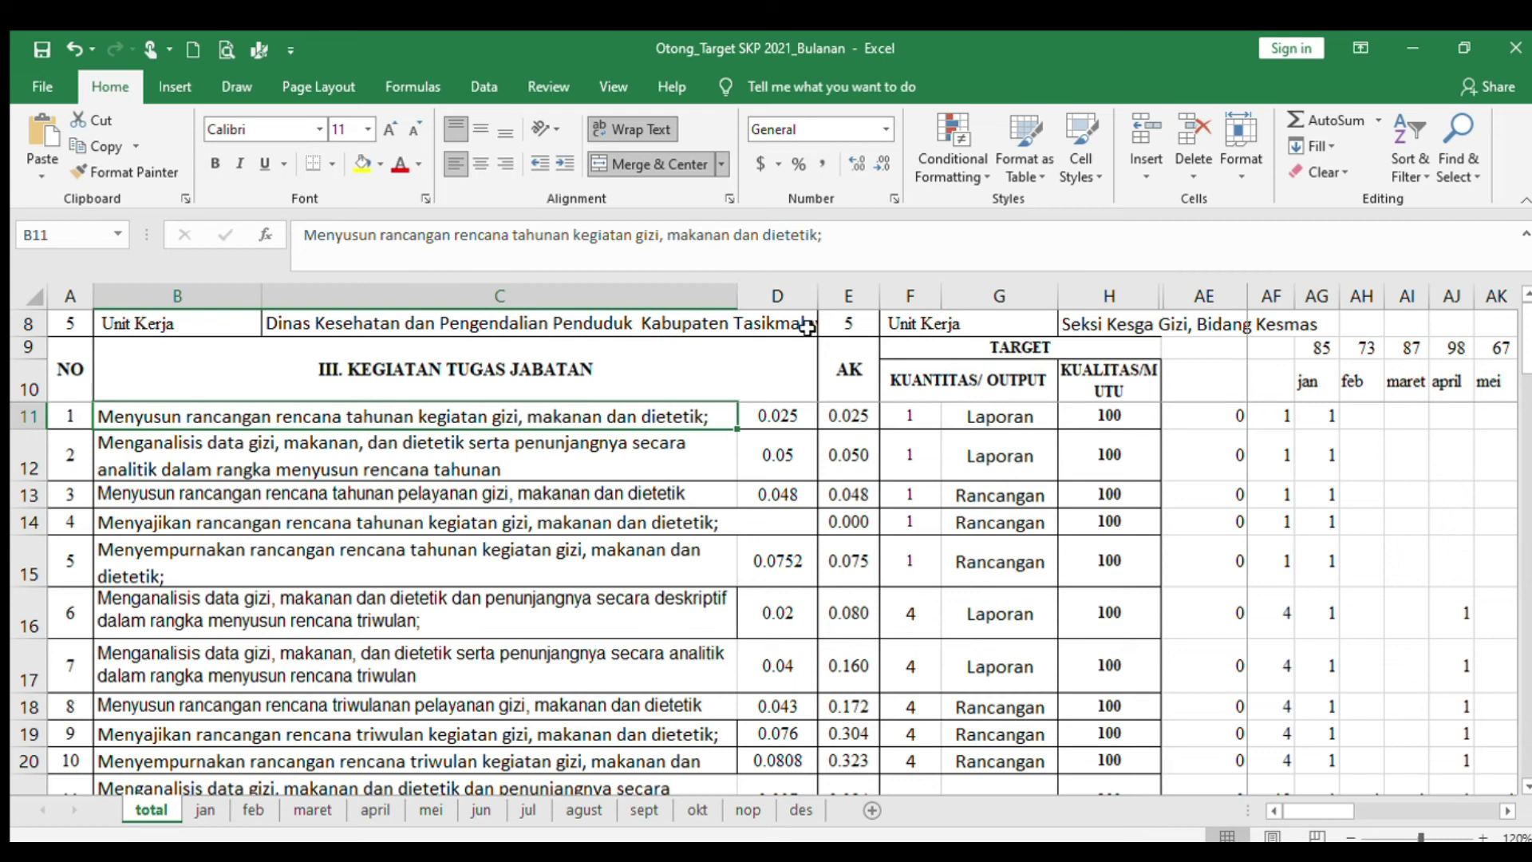
click(780, 415)
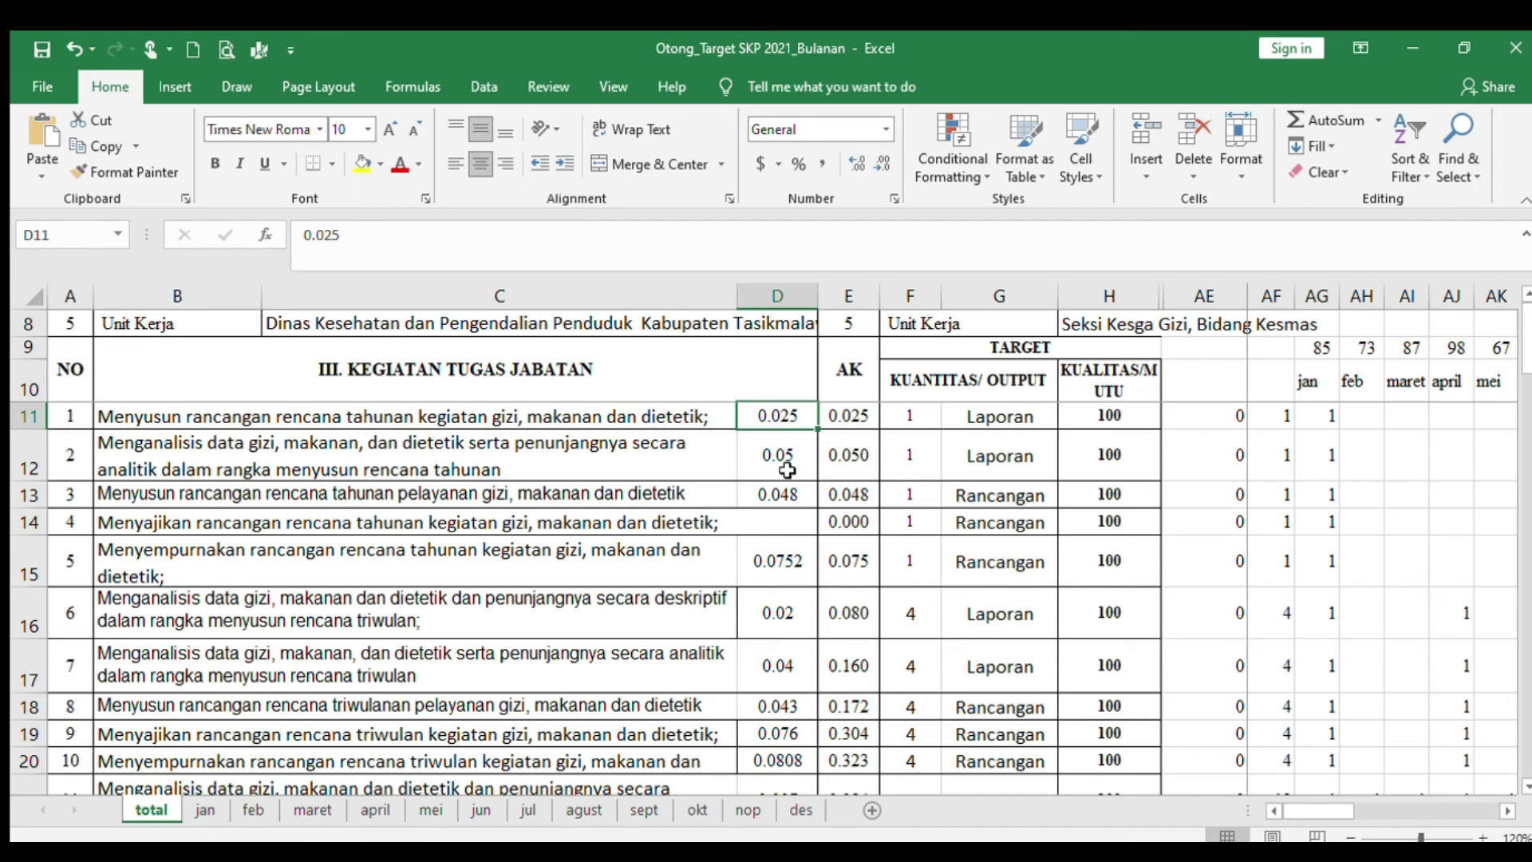
Step: Examine the unit credit values in column D down to row 20 and return to D11
key(Down)
key(Down)
key(Down)
key(Down)
key(Down)
key(Down)
key(Down)
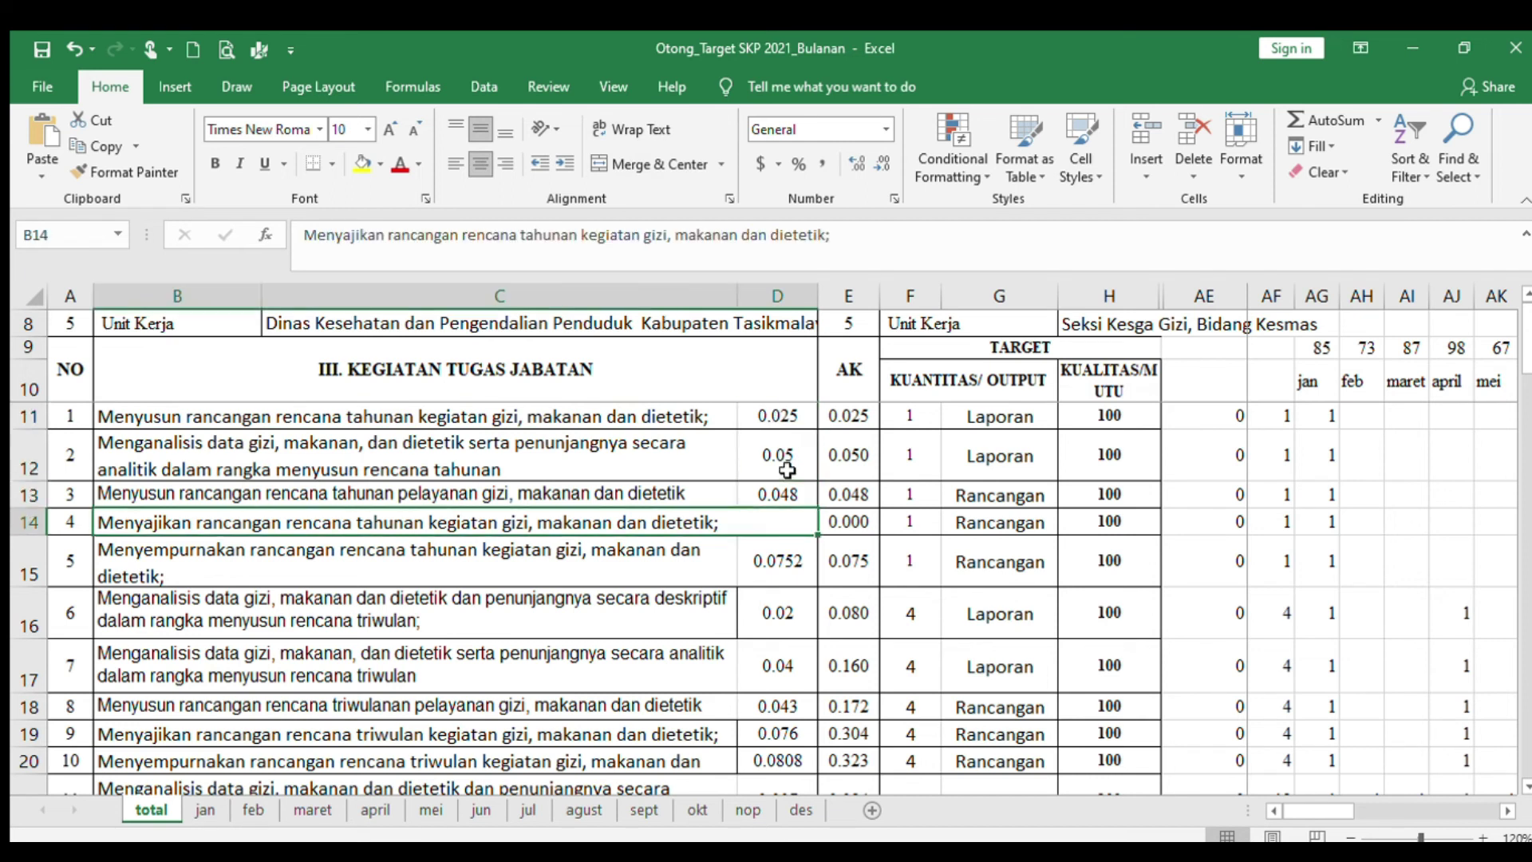
key(Down)
key(Down)
key(Down)
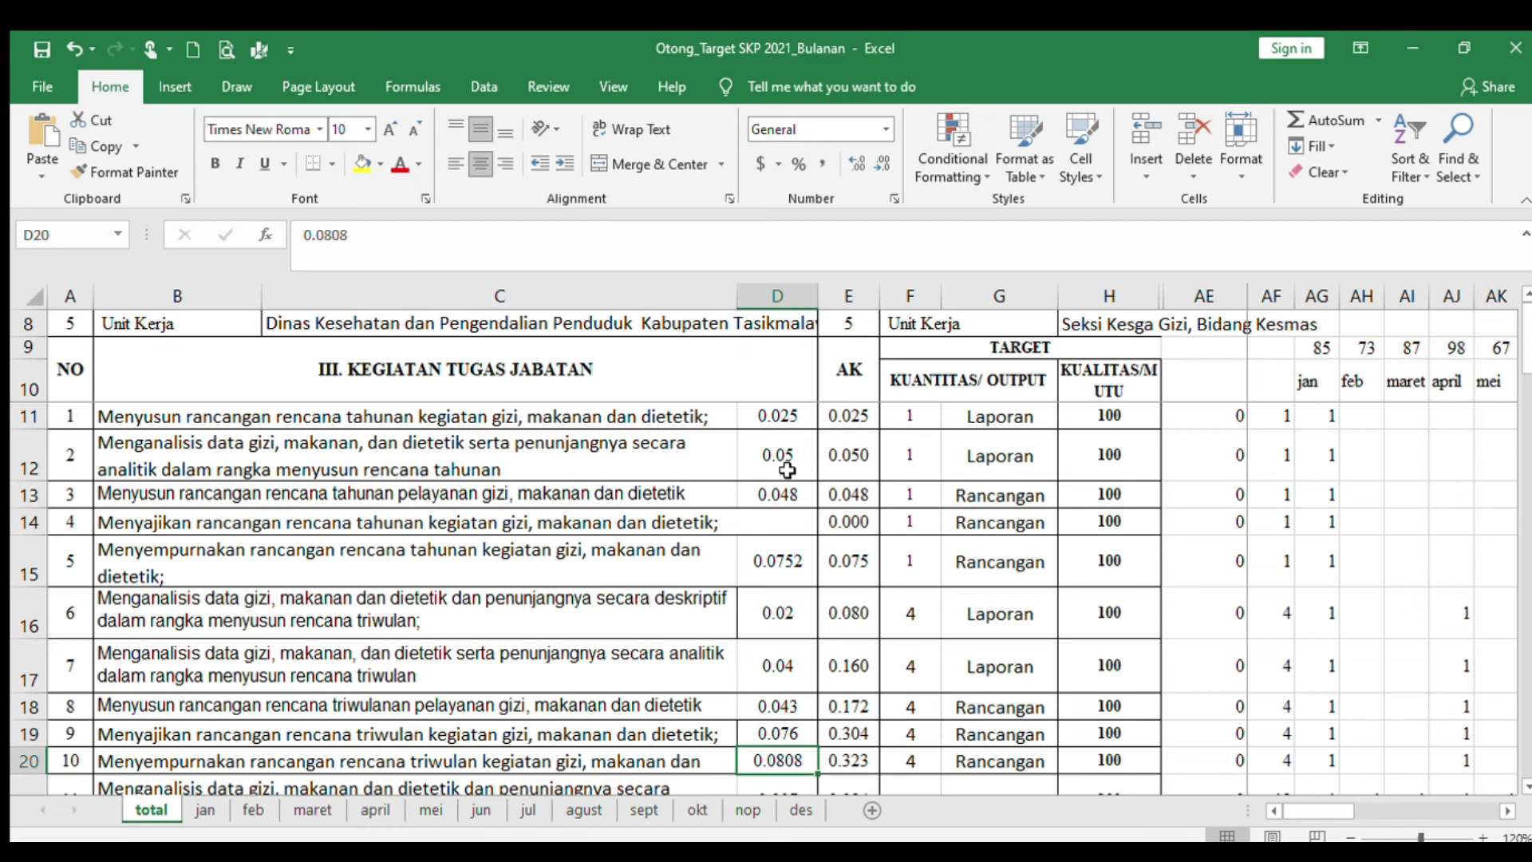
key(Up)
key(Up)
key(Up)
key(Up)
key(Up)
key(Up)
key(Up)
key(Up)
key(Up)
key(Up)
key(Up)
key(Up)
key(Up)
key(Up)
key(Up)
key(Up)
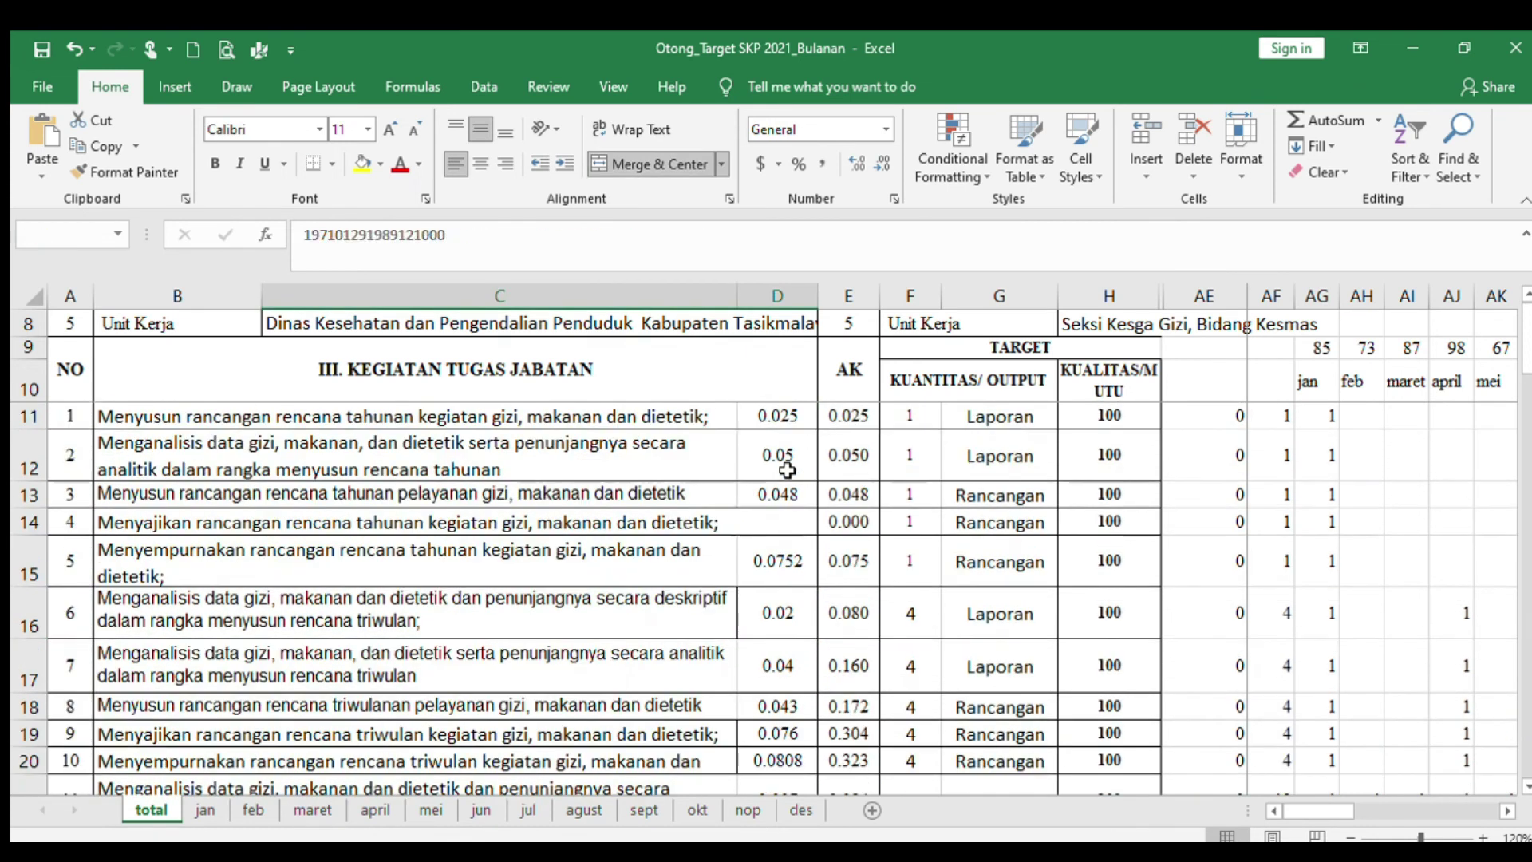
key(Down)
key(Down)
key(Down)
key(Down)
key(Down)
key(Down)
key(Right)
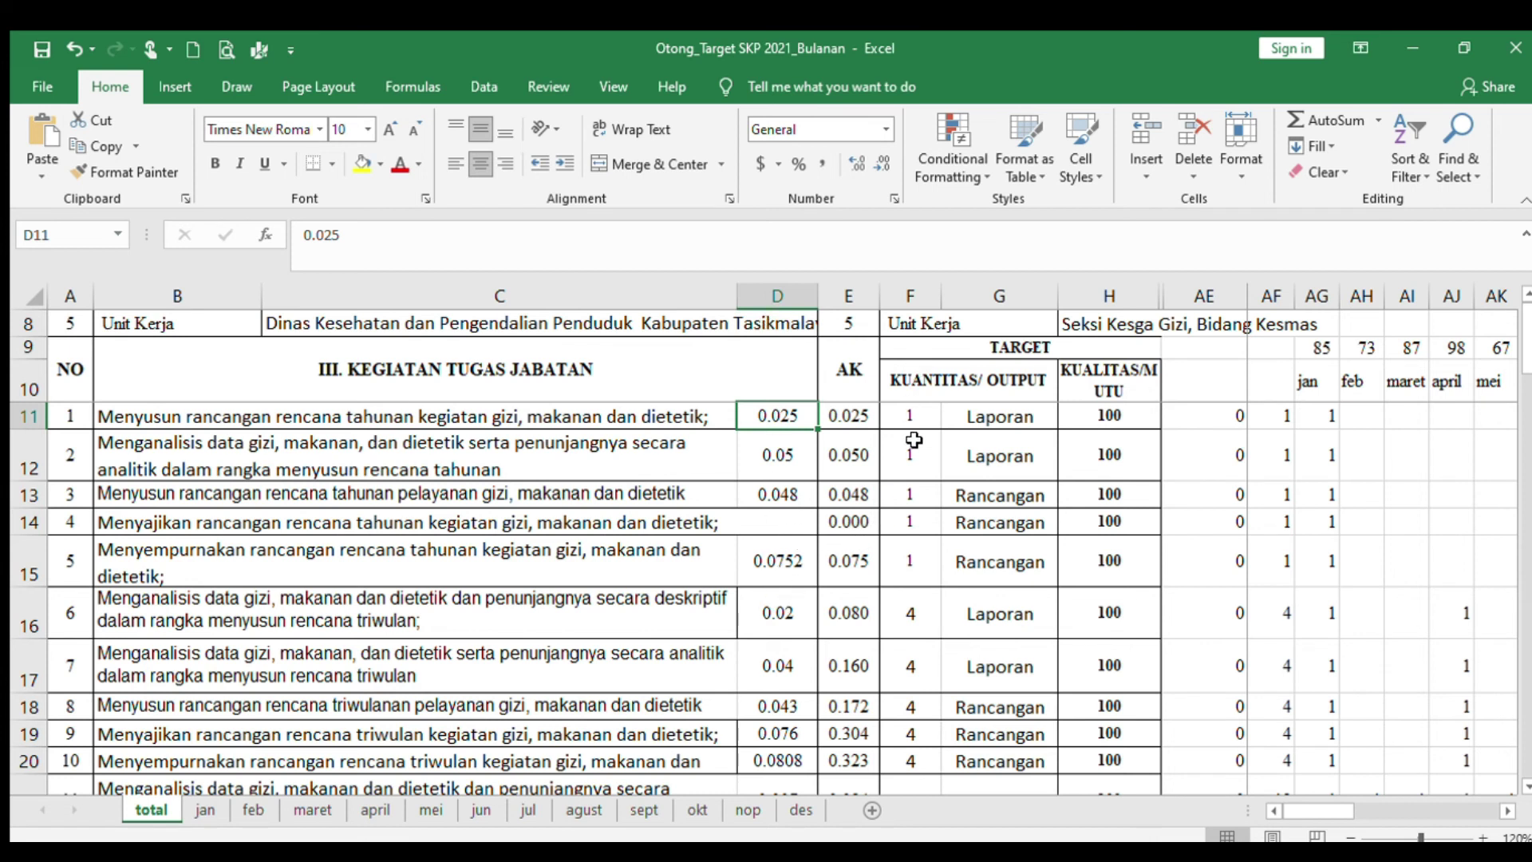
Step: Review the AK column's formulas from E16 down through the job activities to the Tugas Tambahan section in row 81
click(852, 381)
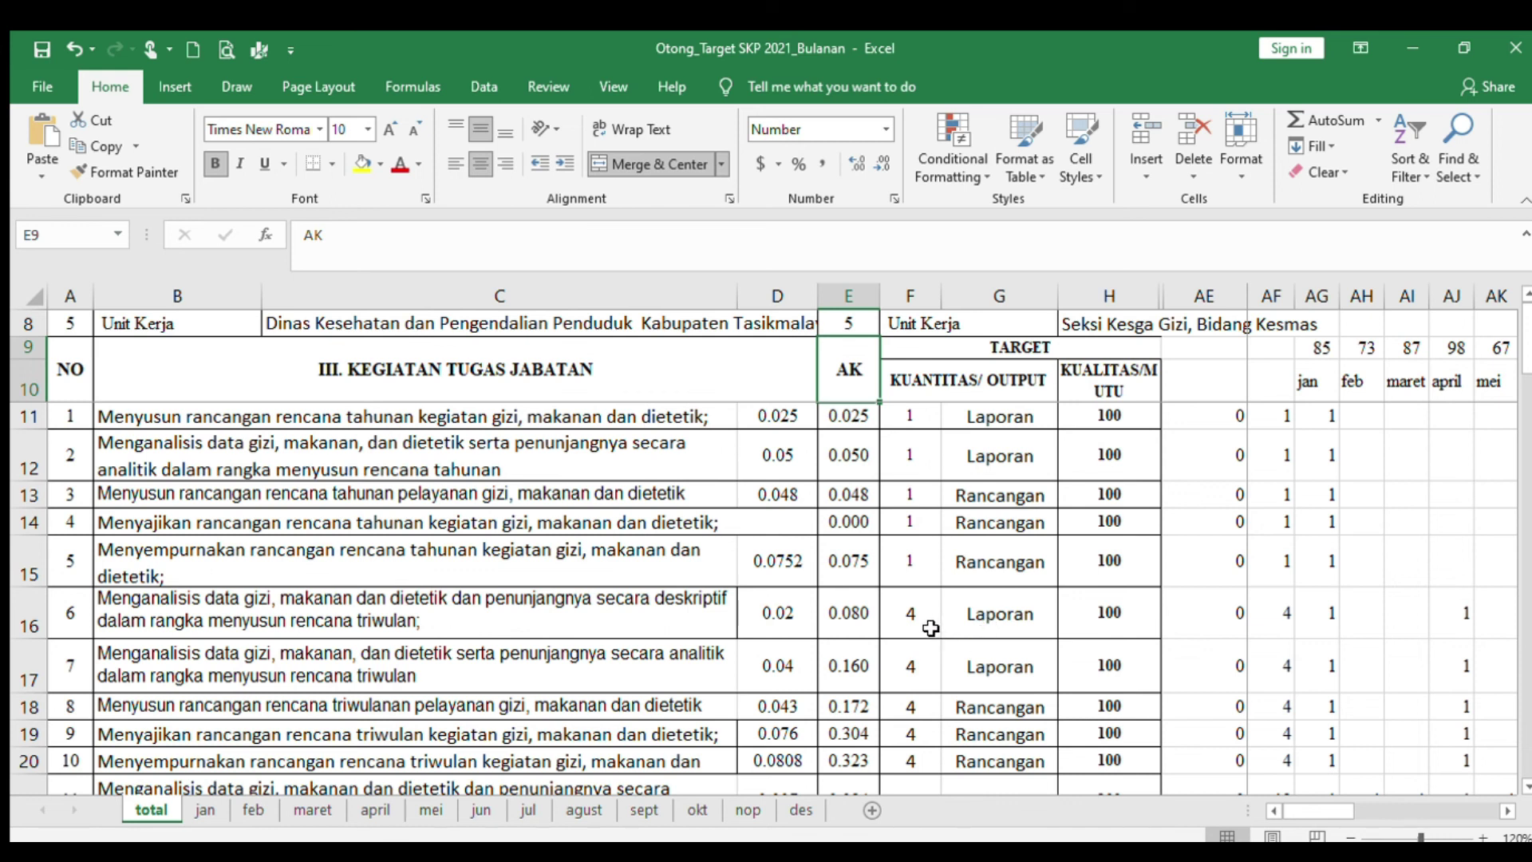
click(857, 617)
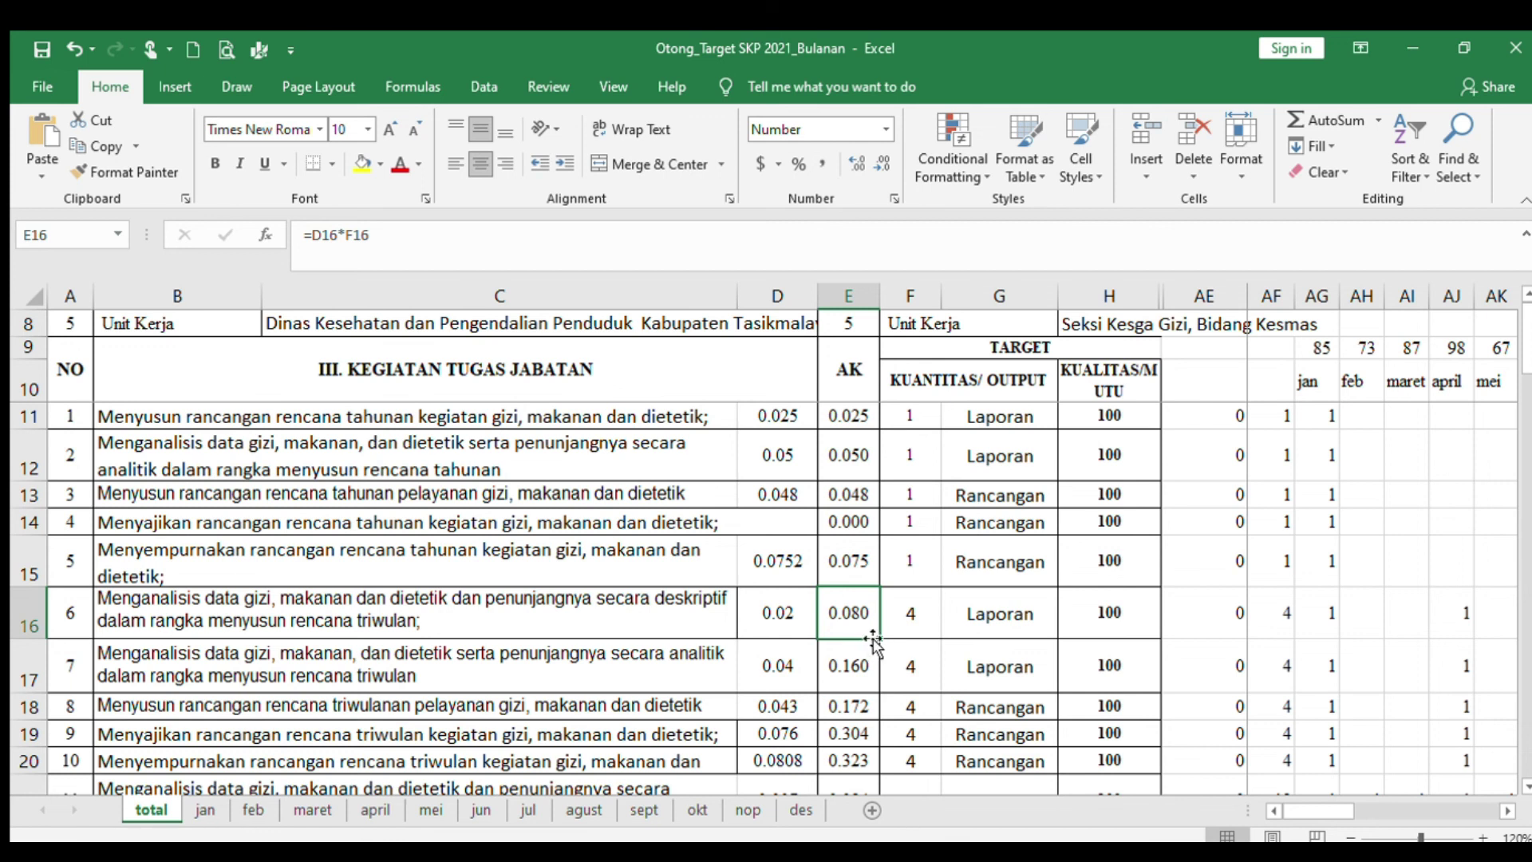
key(Down)
key(Down)
key(Down)
key(Down)
key(Down)
key(Down)
key(Down)
key(Down)
key(Down)
key(Down)
key(Down)
key(Down)
key(Down)
key(Down)
key(Down)
key(Down)
key(Down)
key(Down)
key(Down)
key(Down)
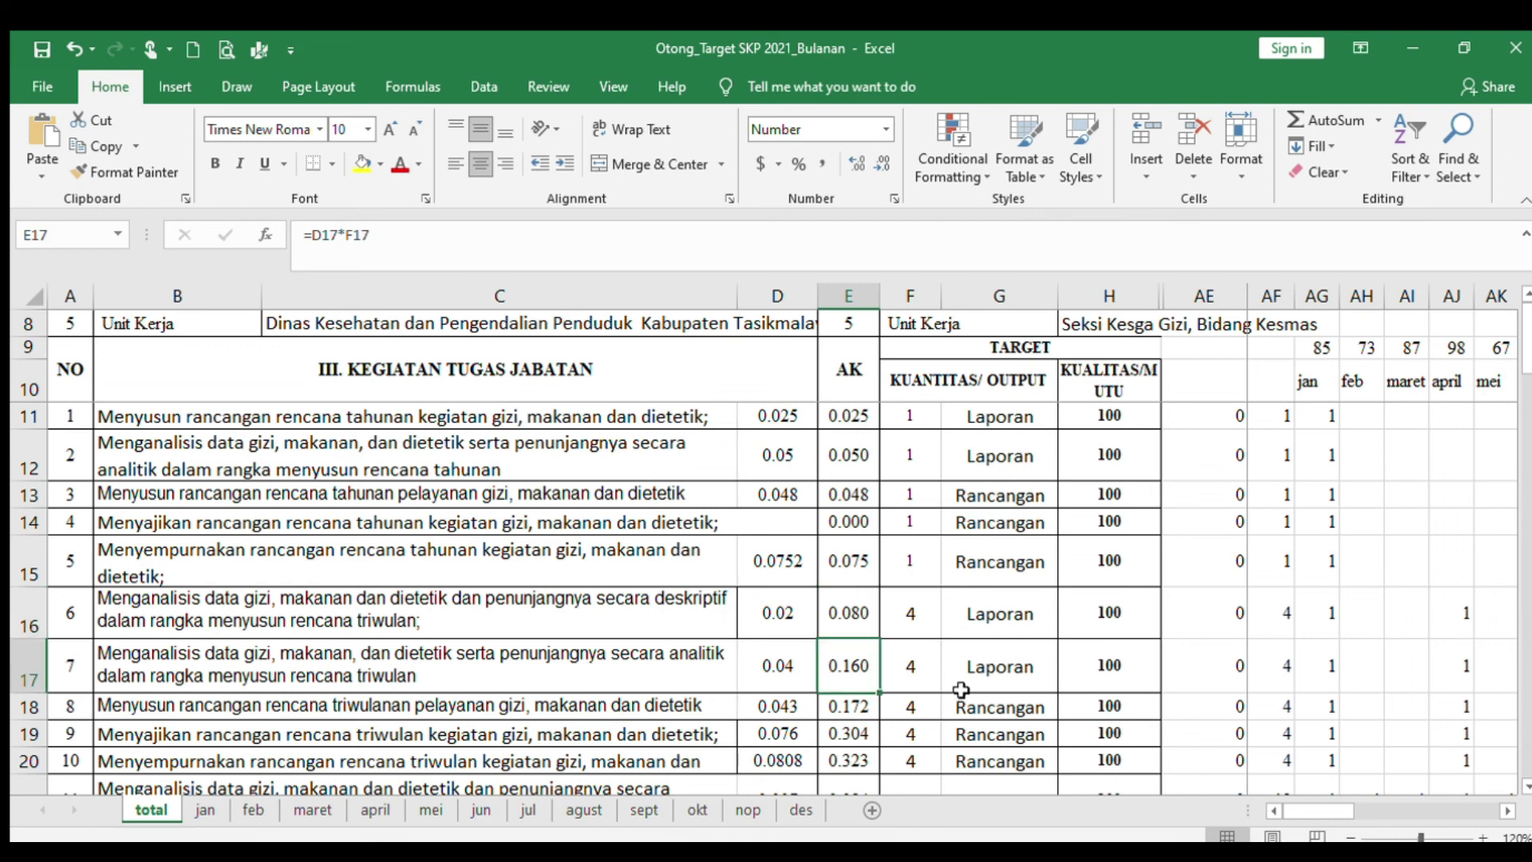
key(Down)
key(Down)
key(Down)
key(Down)
key(Down)
key(Down)
key(Down)
key(Down)
key(Down)
key(Down)
key(Down)
key(Down)
key(Down)
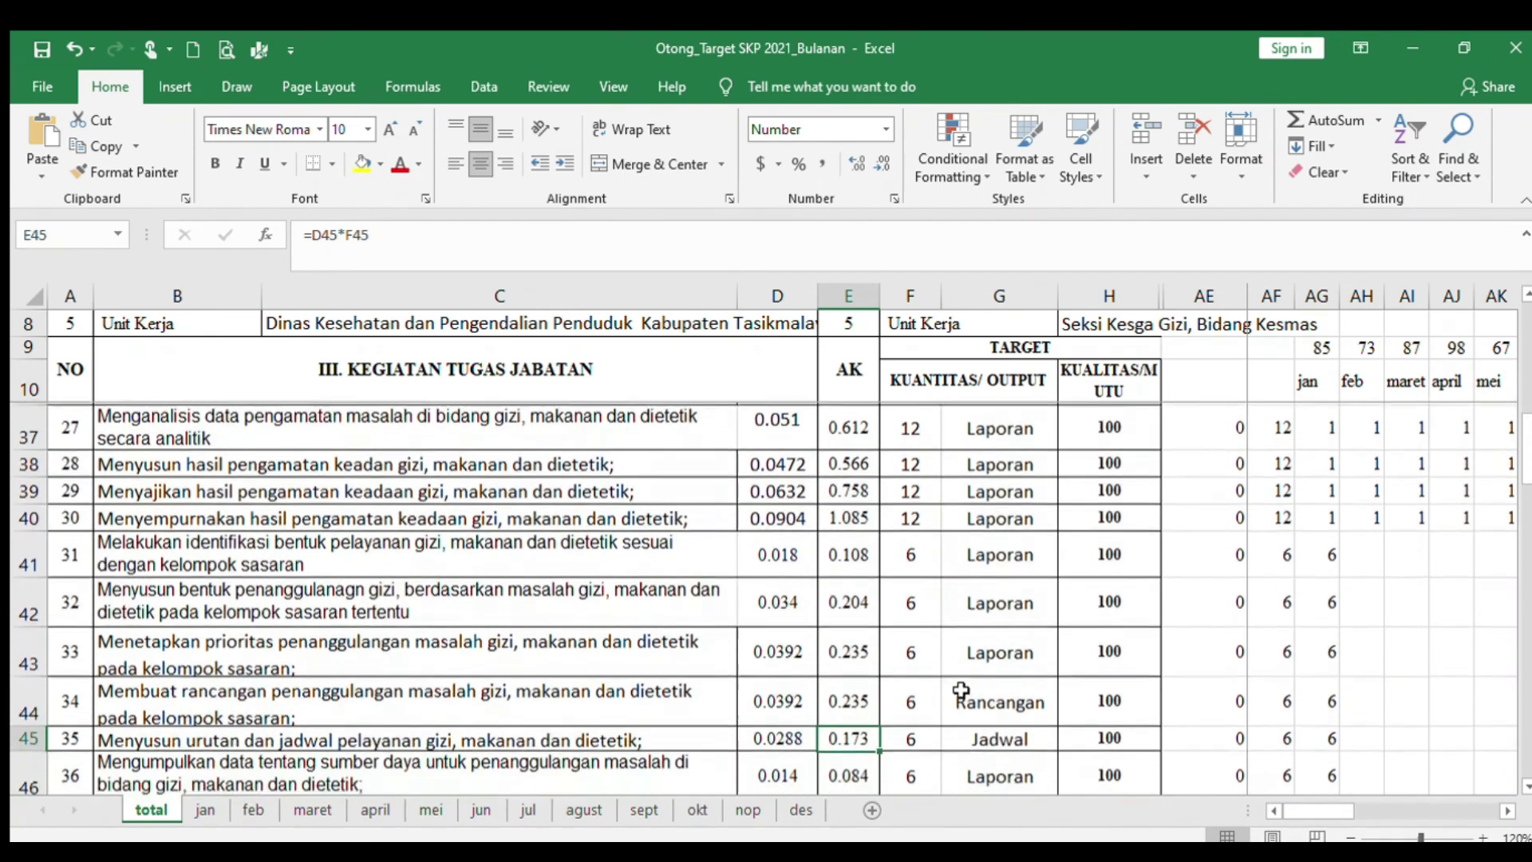
key(Down)
key(Down)
key(Down)
key(Down)
key(Down)
key(Down)
key(Down)
key(Down)
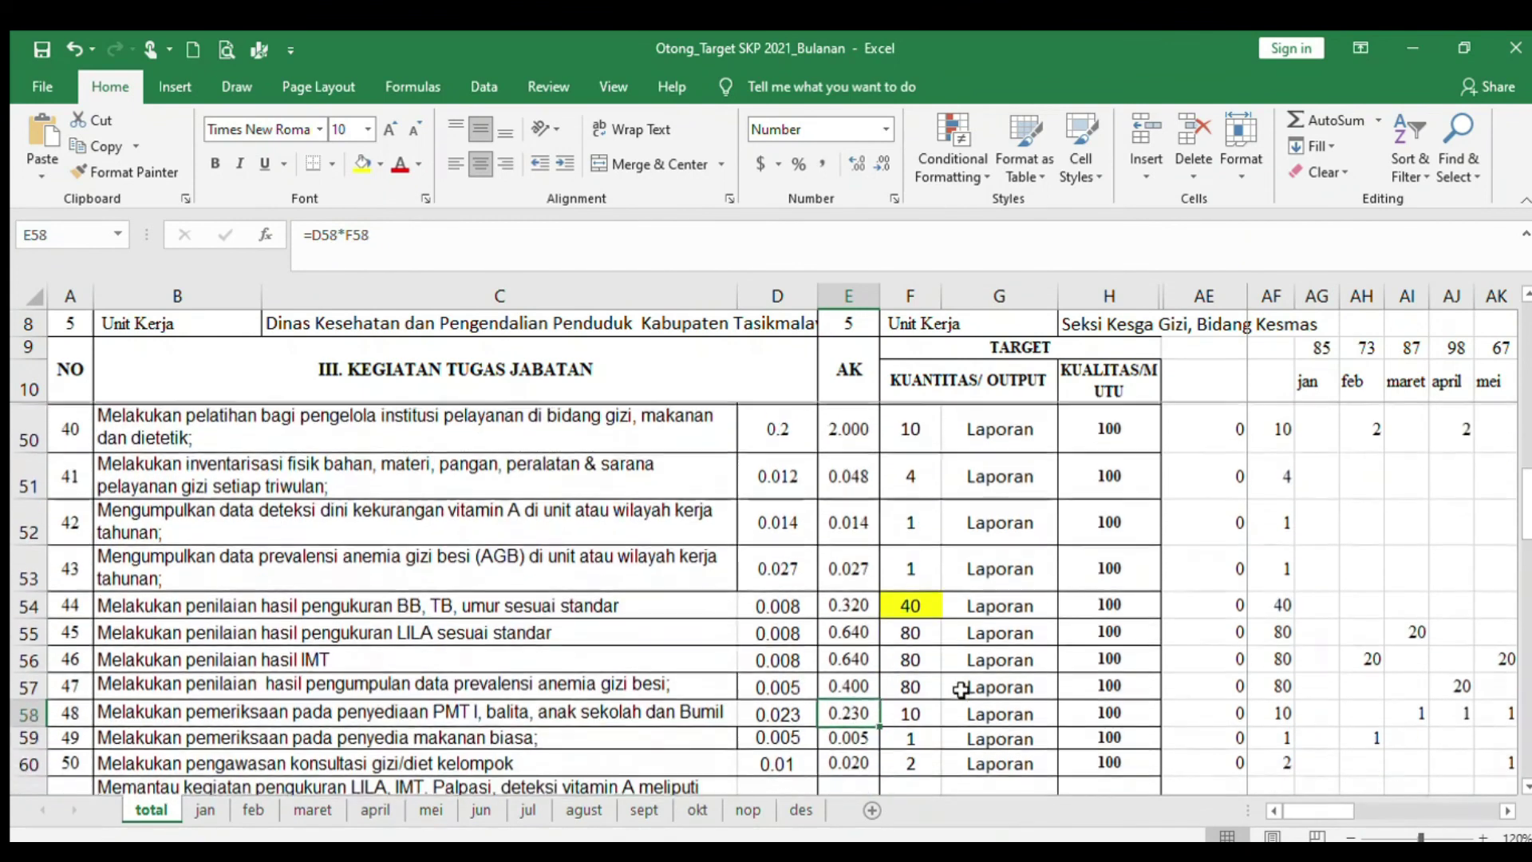
key(Down)
key(Down)
key(Down)
key(Down)
key(Down)
key(Down)
key(Down)
key(Down)
key(Down)
key(Down)
key(Down)
key(Down)
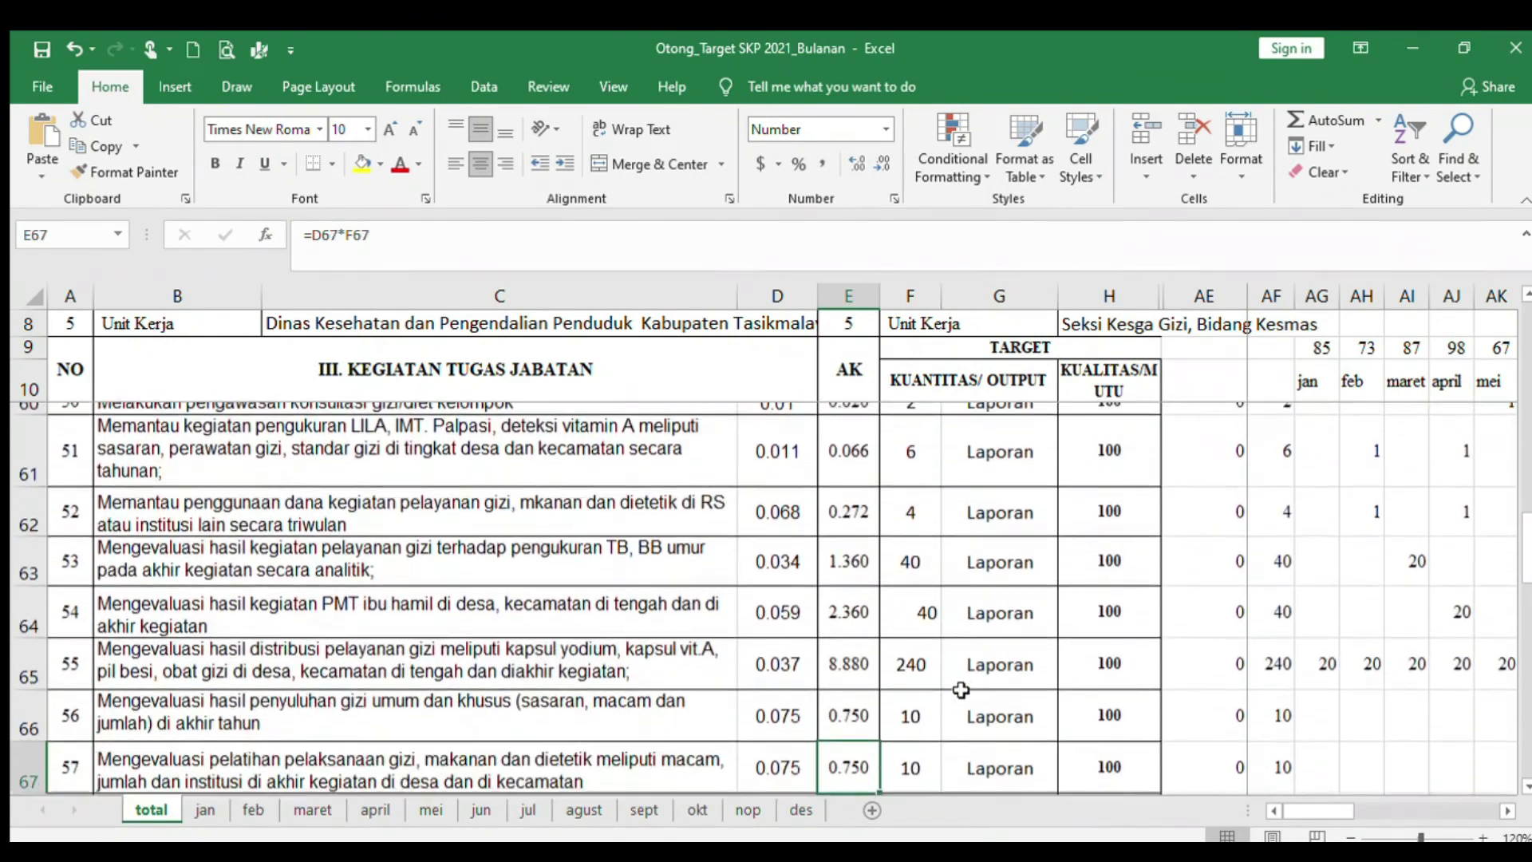
key(Down)
key(Down)
key(Down)
key(Down)
key(Down)
key(Down)
key(Down)
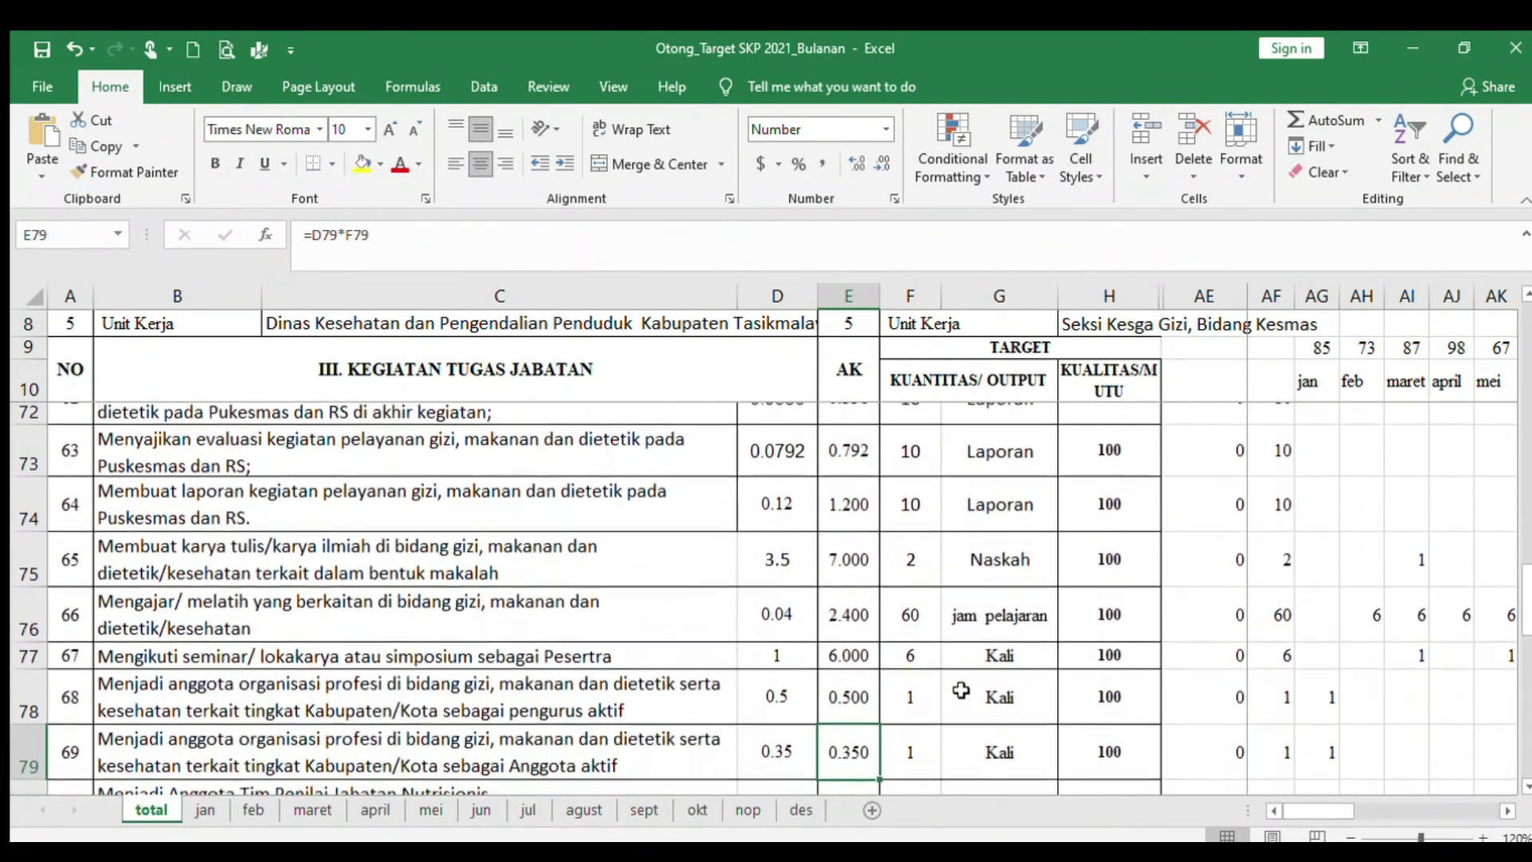
key(Up)
key(Up)
key(Up)
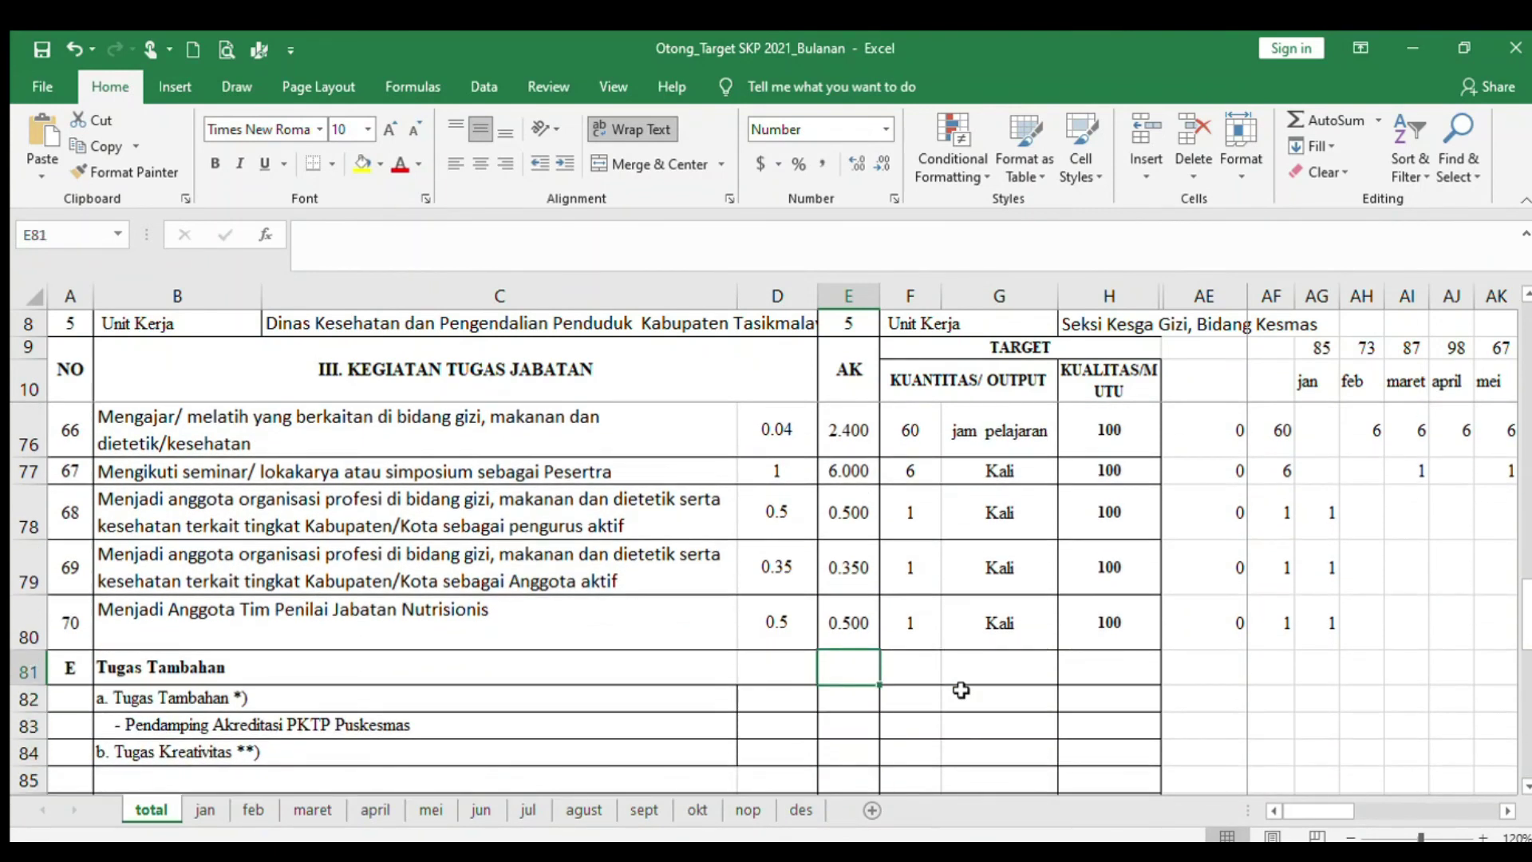
Step: Examine the AK total beneath the Tugas Tambahan rows at the end of the activity table
key(Down)
key(Down)
key(Down)
key(Down)
key(Down)
key(Down)
key(Down)
key(Down)
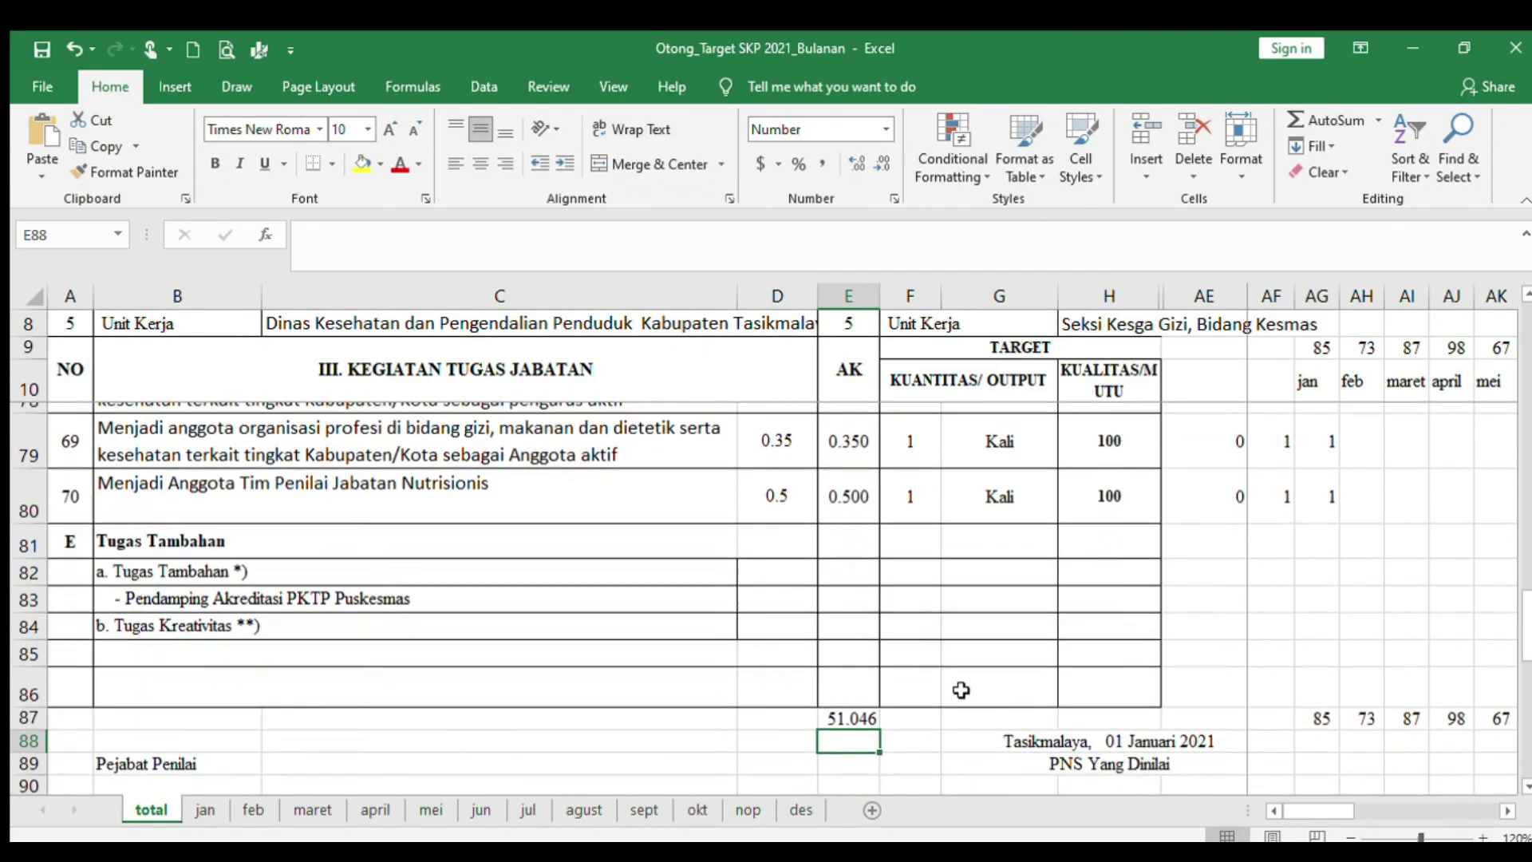
key(Up)
key(Up)
key(Up)
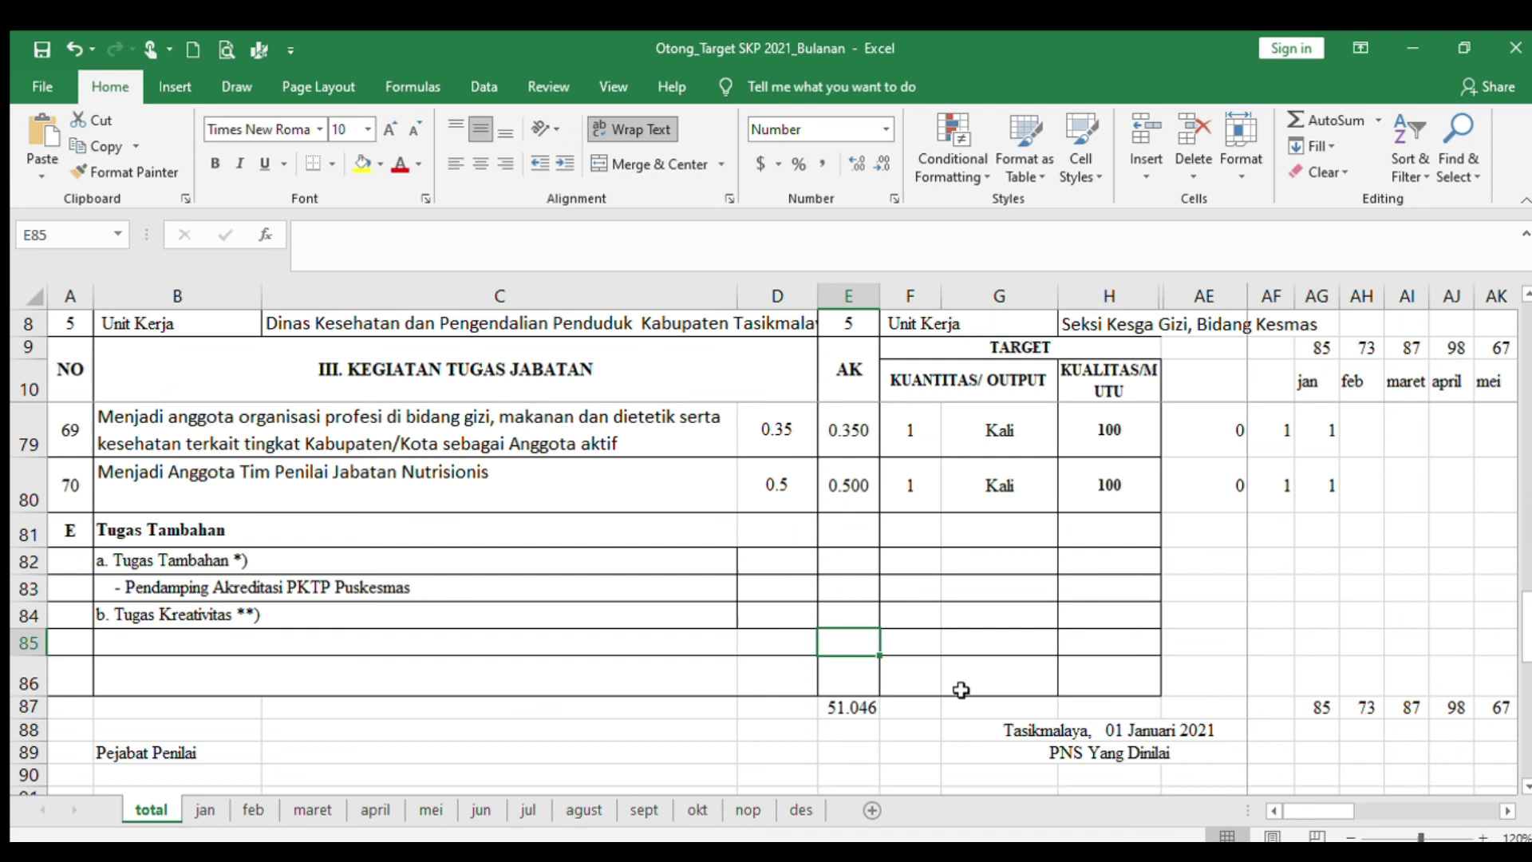
Step: Examine the monthly target columns along row 85 through jul, and select header cell AE10
key(Right)
key(Right)
key(Right)
key(Right)
key(Right)
key(Right)
key(Right)
key(Right)
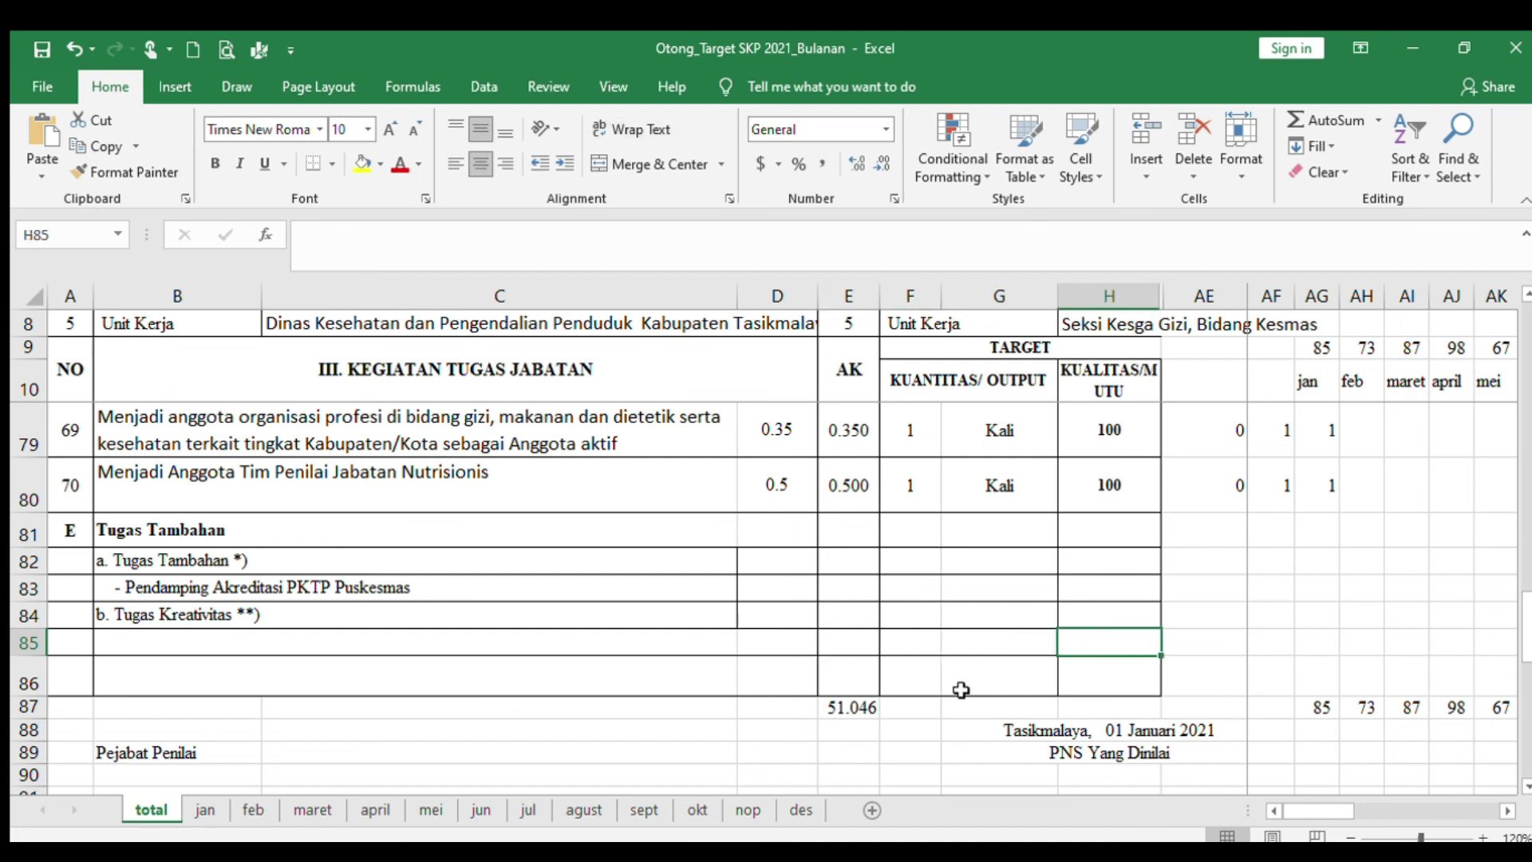
key(Right)
key(Right)
key(Right)
key(Right)
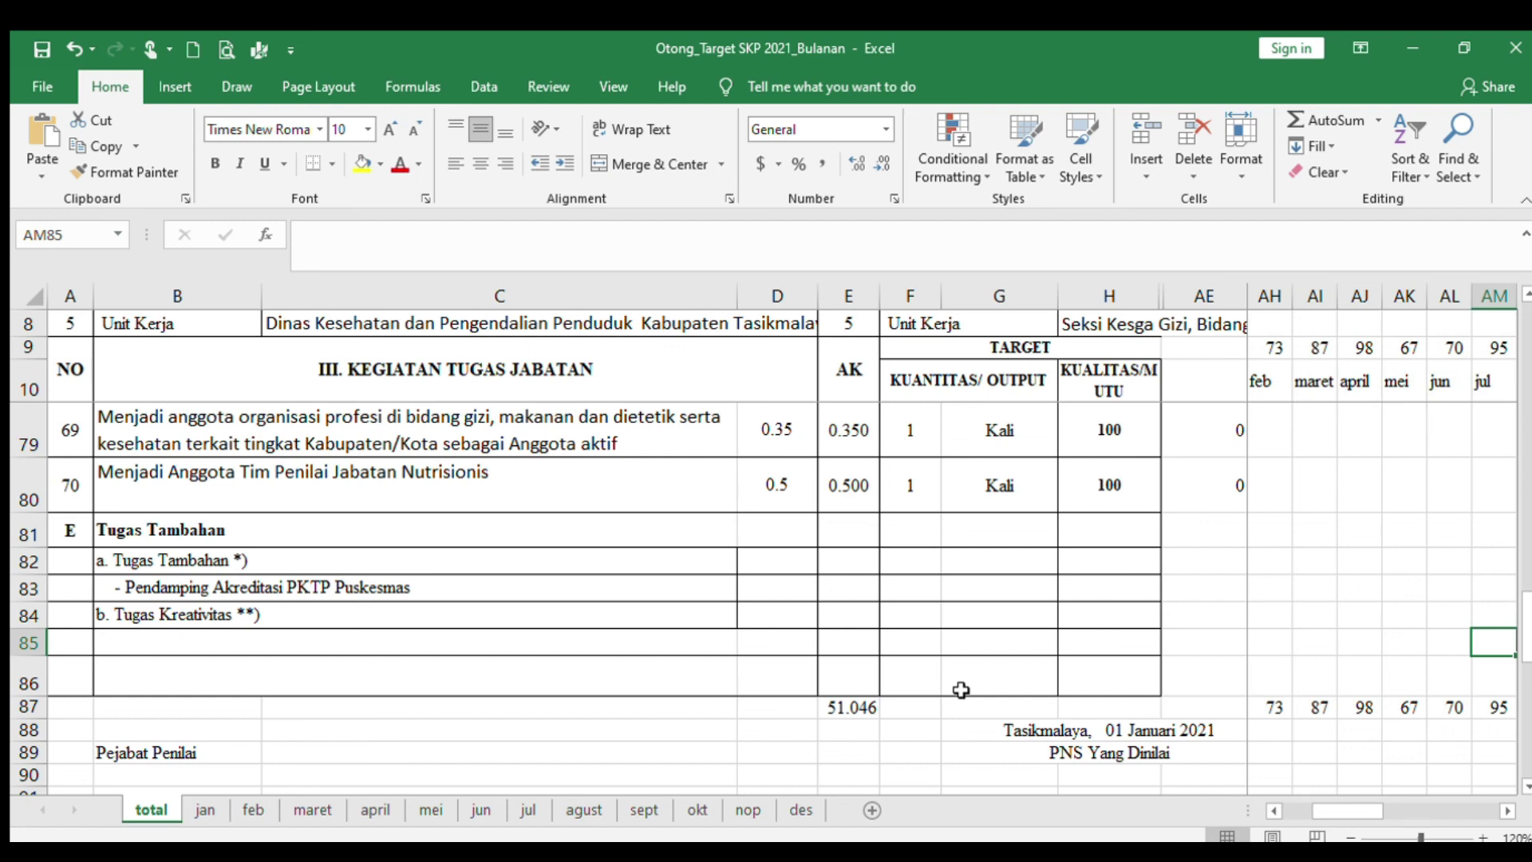
click(1219, 393)
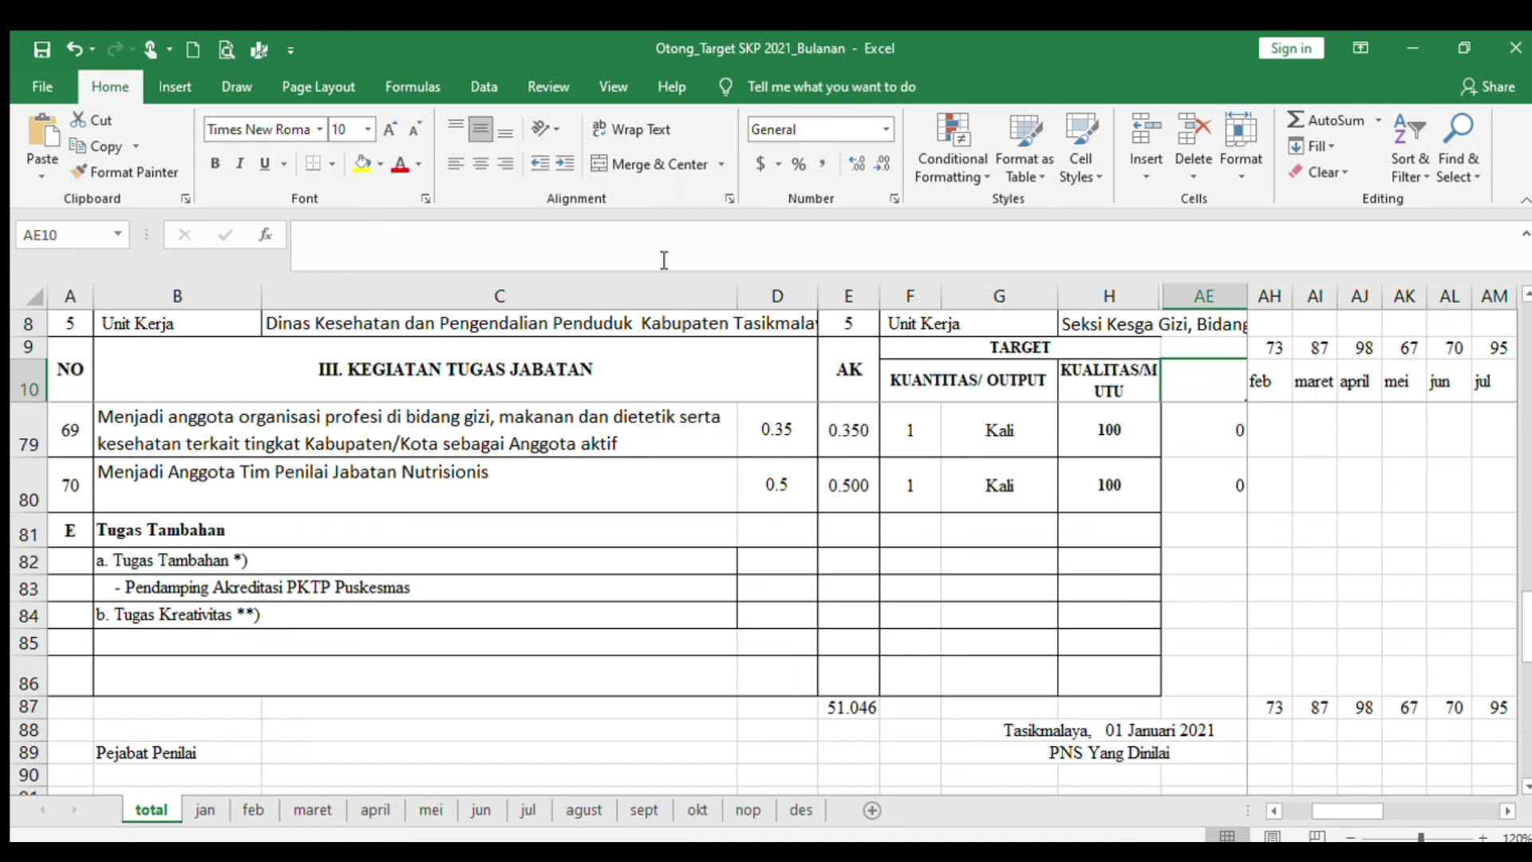
Step: Unfreeze the panes on the total sheet so the header rows and activity columns scroll freely
click(596, 82)
click(752, 179)
click(833, 232)
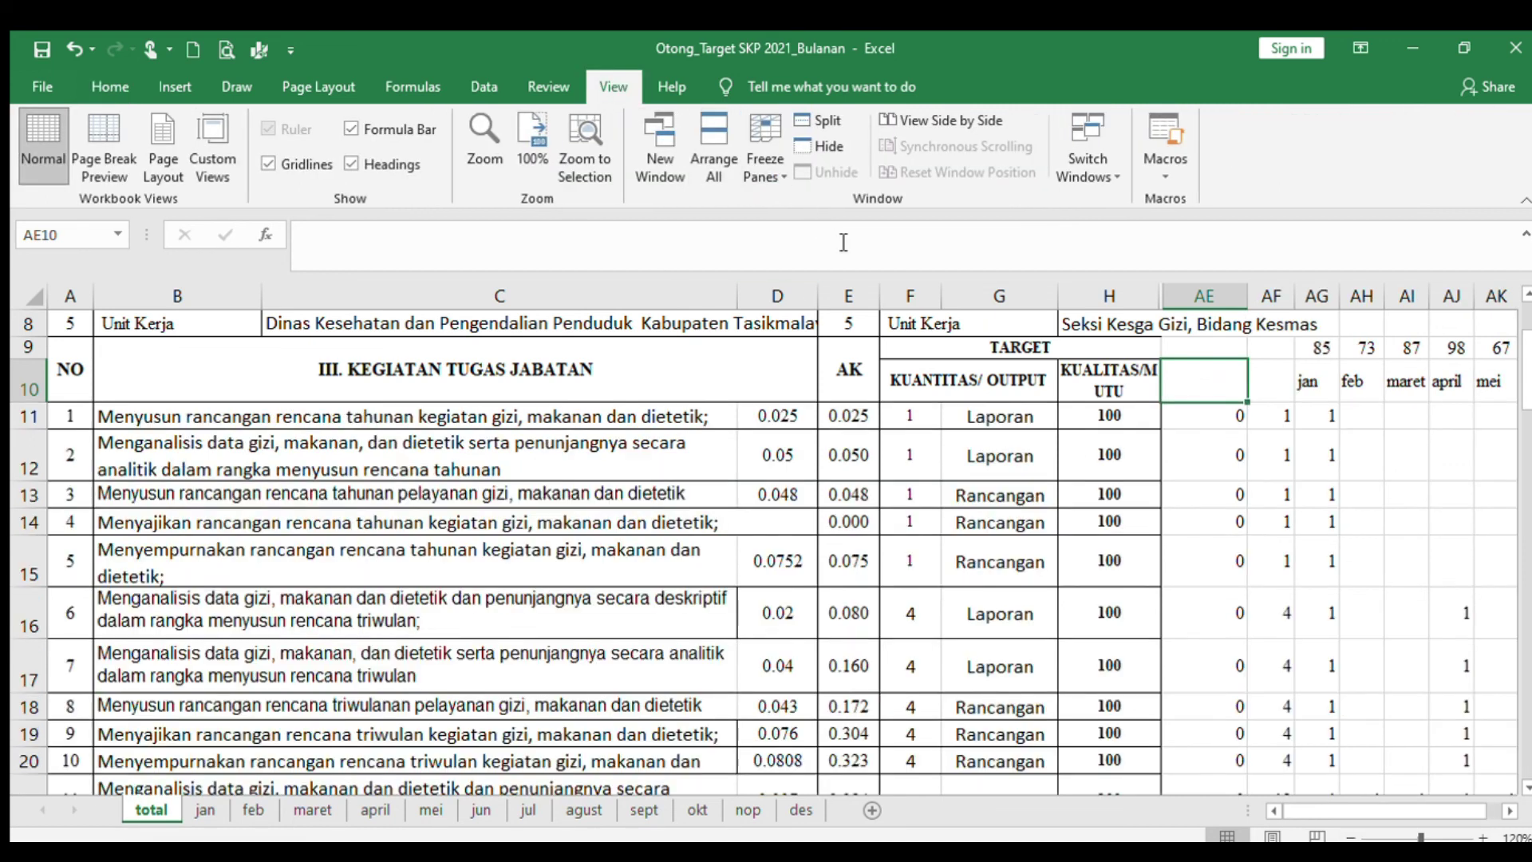
Step: Examine the employee details in rows 6 to 8 above the activity table and select the KUANTITAS/ OUTPUT header
key(Page_Down)
key(Right)
key(Up)
key(Up)
key(Up)
key(Up)
key(Up)
key(Up)
key(Up)
key(Up)
key(Up)
key(Up)
key(Up)
key(Up)
key(Up)
key(Up)
key(Up)
key(Up)
key(Up)
key(Up)
key(Up)
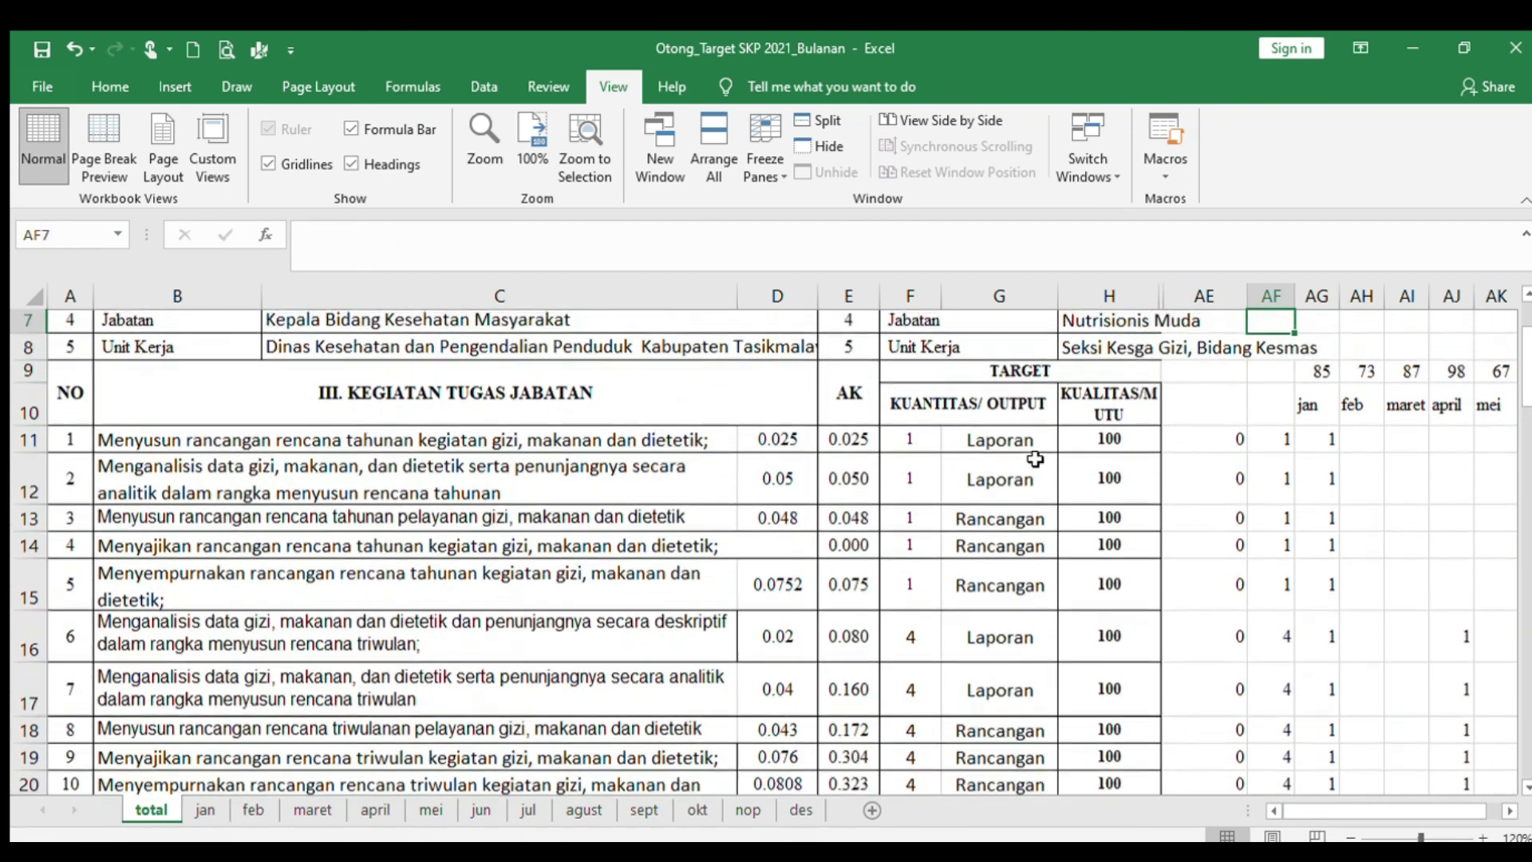
key(Down)
key(Down)
key(Down)
key(Down)
key(Down)
key(Down)
key(Left)
key(Left)
key(Left)
key(Left)
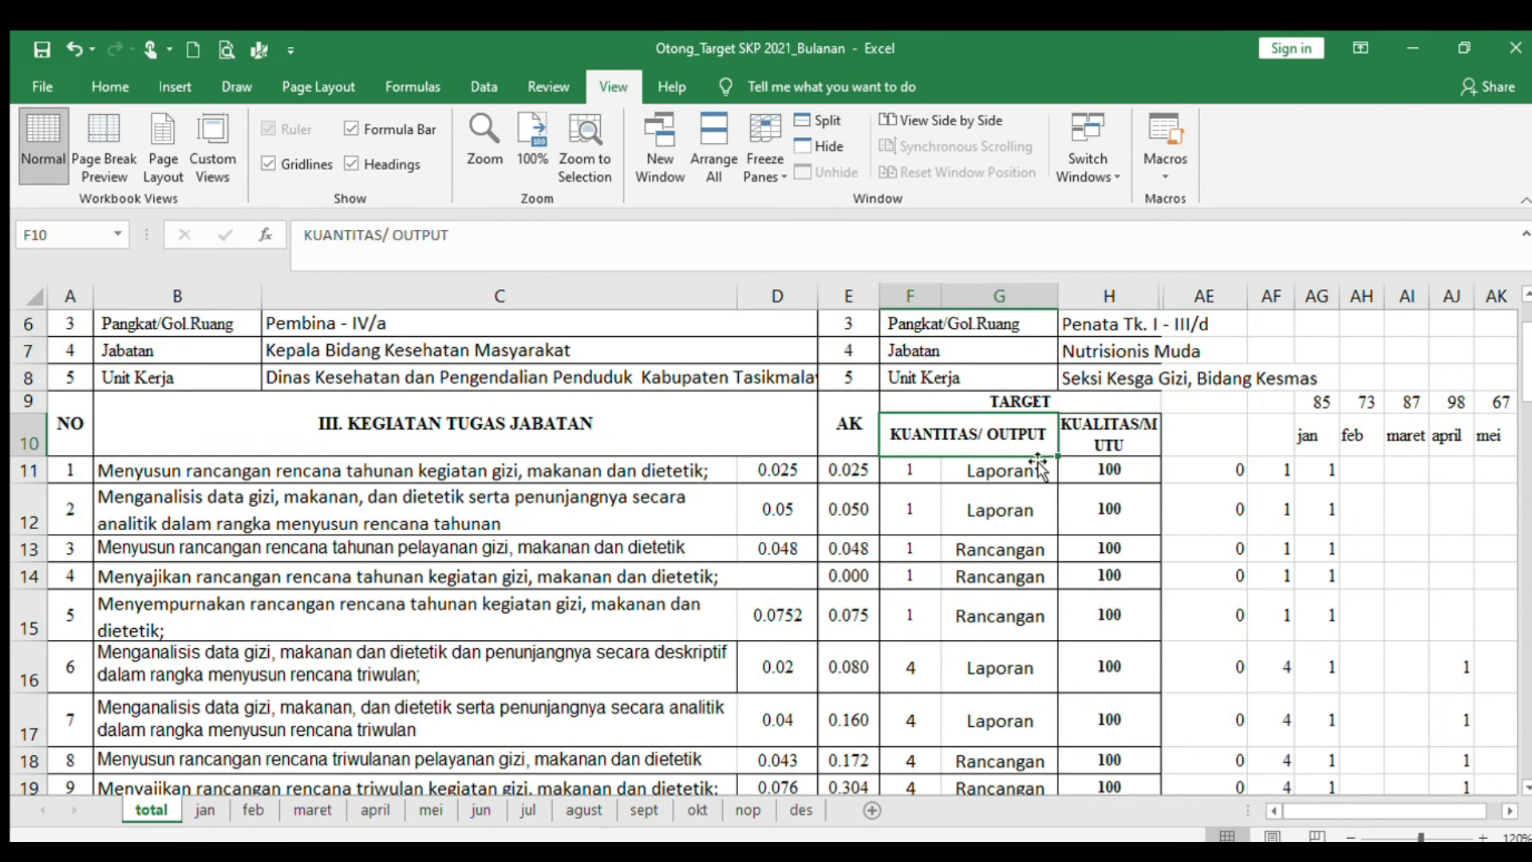
Step: Examine row 11 from the target quantity across the monthly target columns jan to des, and return to the april column
key(Down)
key(Right)
key(Right)
key(Right)
key(Right)
key(Right)
key(Right)
key(Right)
key(Right)
key(Right)
key(Right)
key(Right)
key(Right)
key(Right)
key(Right)
key(Right)
key(Right)
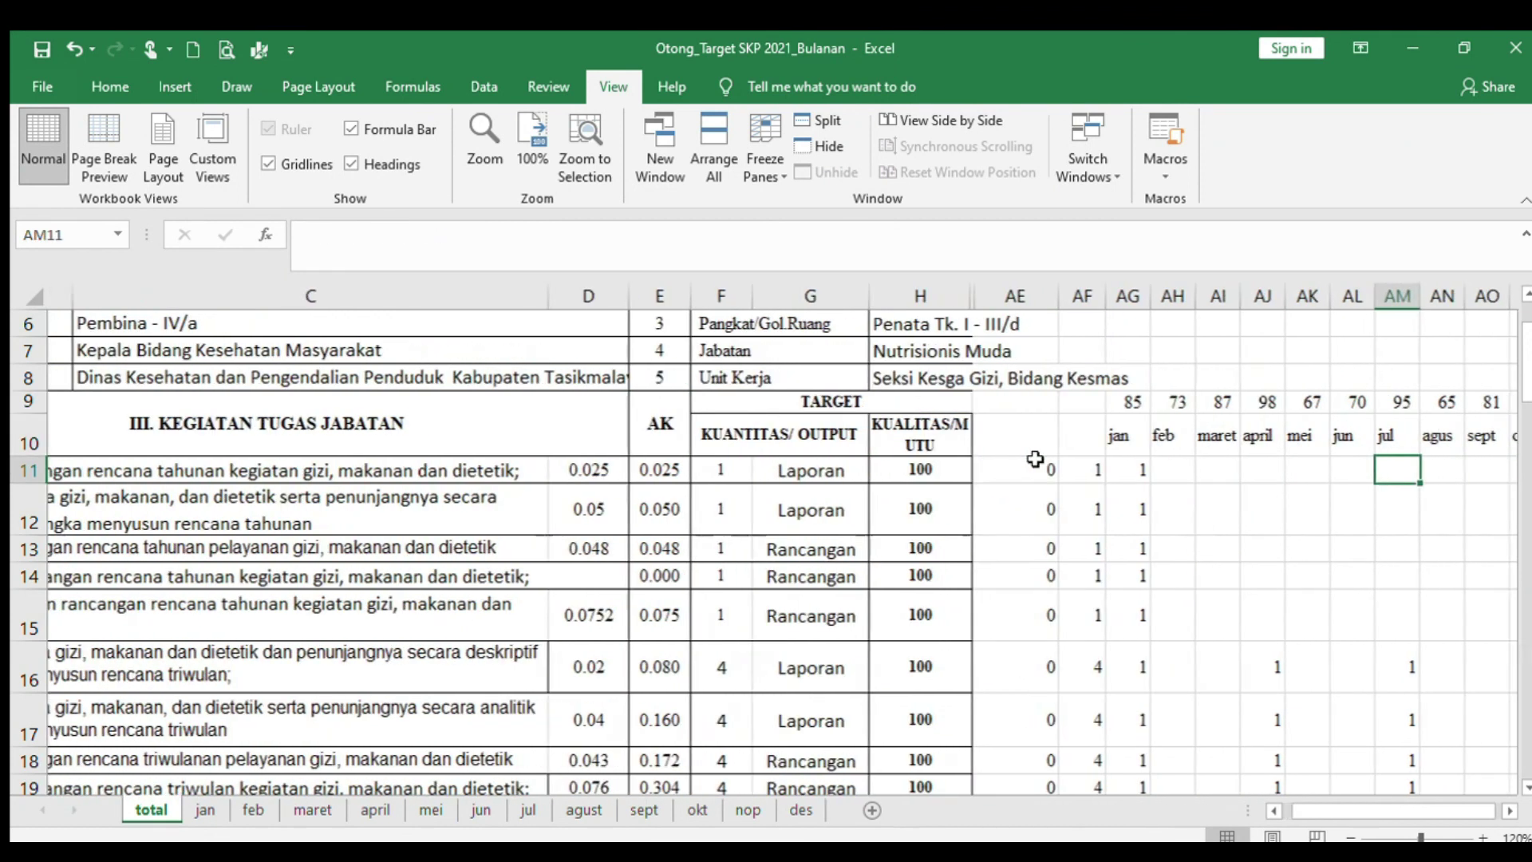
key(Left)
key(Left)
key(Left)
key(Left)
key(Left)
key(Left)
key(Left)
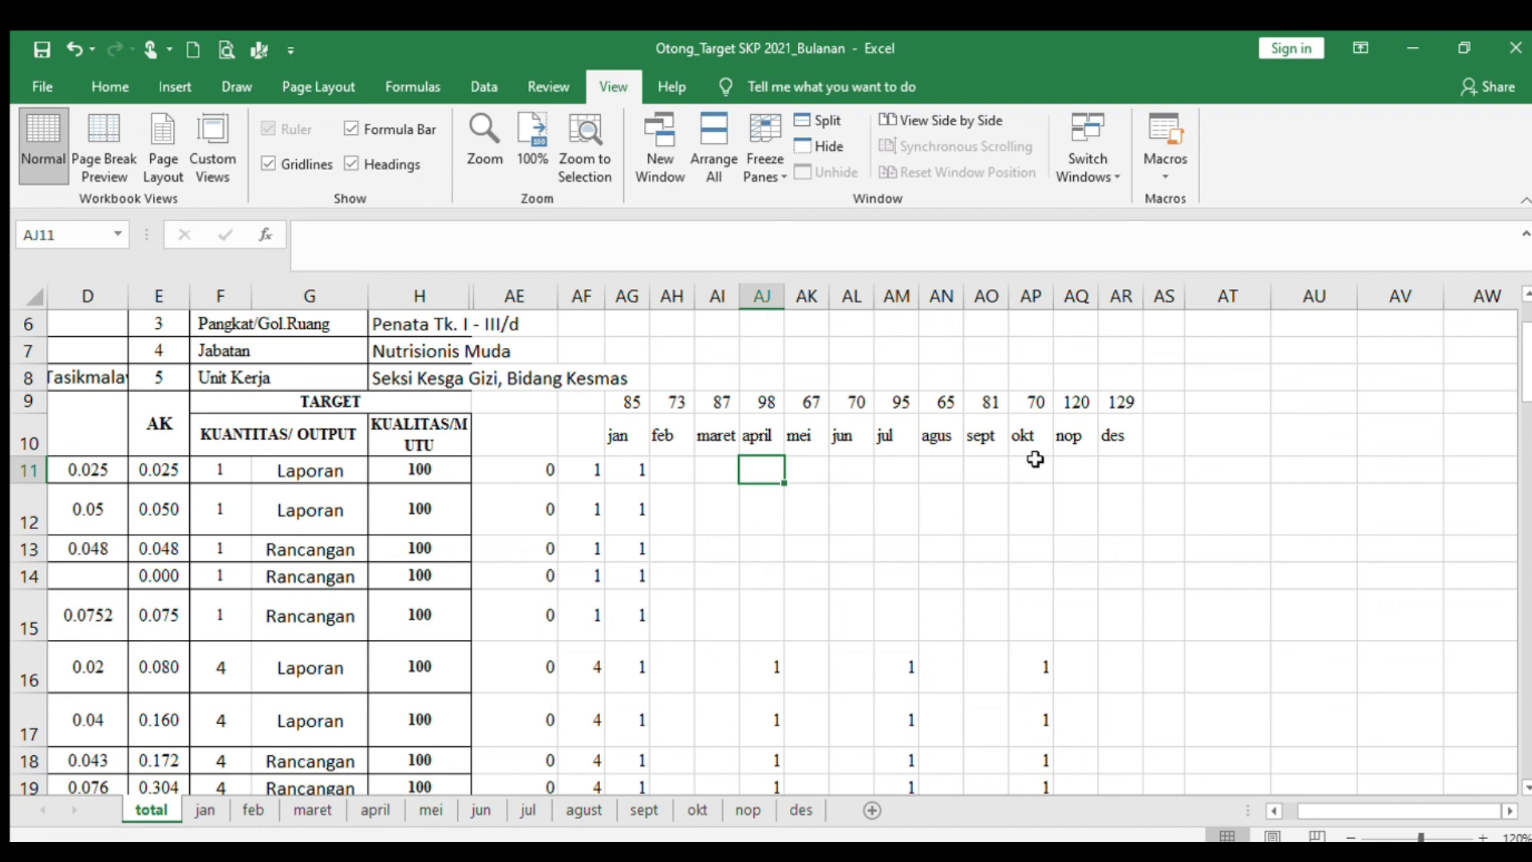
Step: Review the jan targets in column AG from row 11 down to row 32
key(Left)
key(Left)
key(Left)
key(Down)
key(Down)
key(Down)
key(Down)
key(Down)
key(Down)
key(Down)
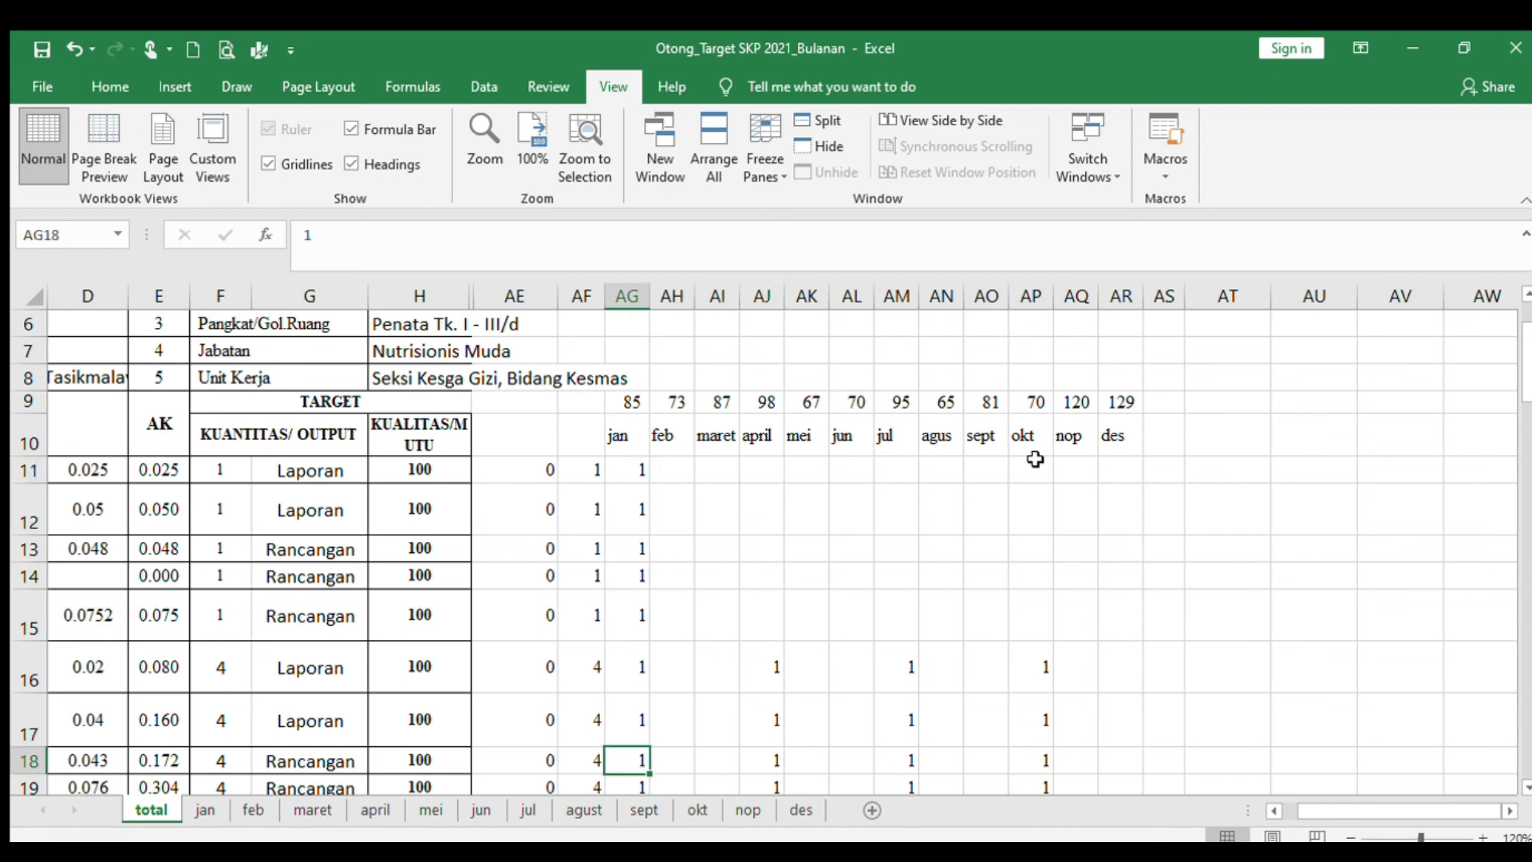
key(Down)
key(Down)
key(Down)
key(Down)
key(Down)
key(Down)
key(Down)
key(Down)
key(Down)
key(Down)
key(Down)
key(Down)
key(Down)
key(Down)
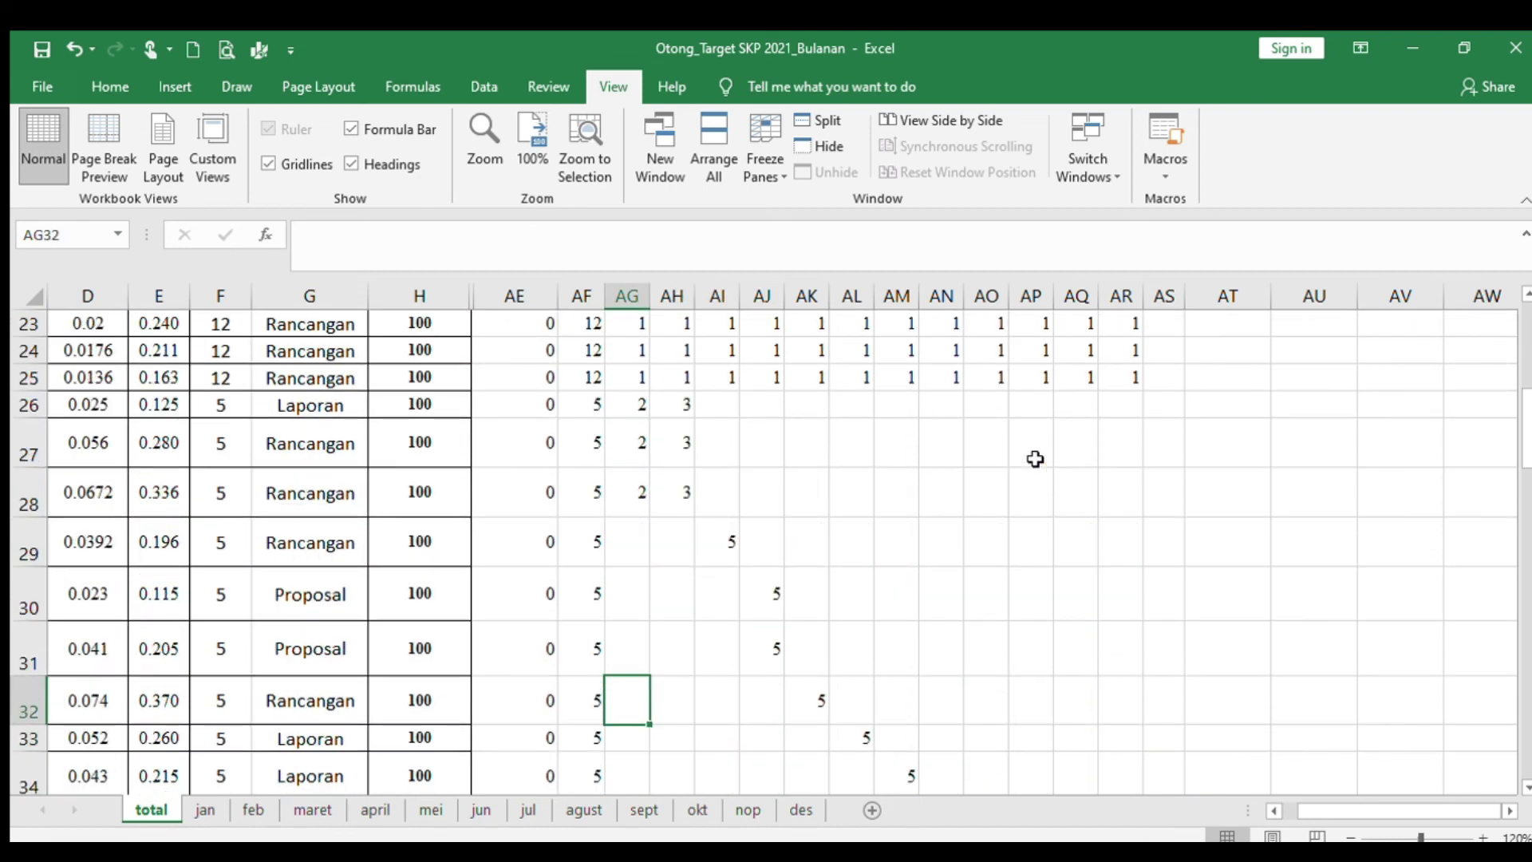
Step: Return up column AG to the jan total in AG9 and examine its formula
key(Up)
key(Up)
key(Up)
key(Up)
key(Up)
key(Up)
key(Up)
key(Up)
key(Up)
key(Up)
key(Up)
key(Up)
key(Up)
key(Up)
key(Up)
key(Up)
key(Up)
key(Up)
key(Up)
key(Up)
key(Up)
key(Up)
key(Up)
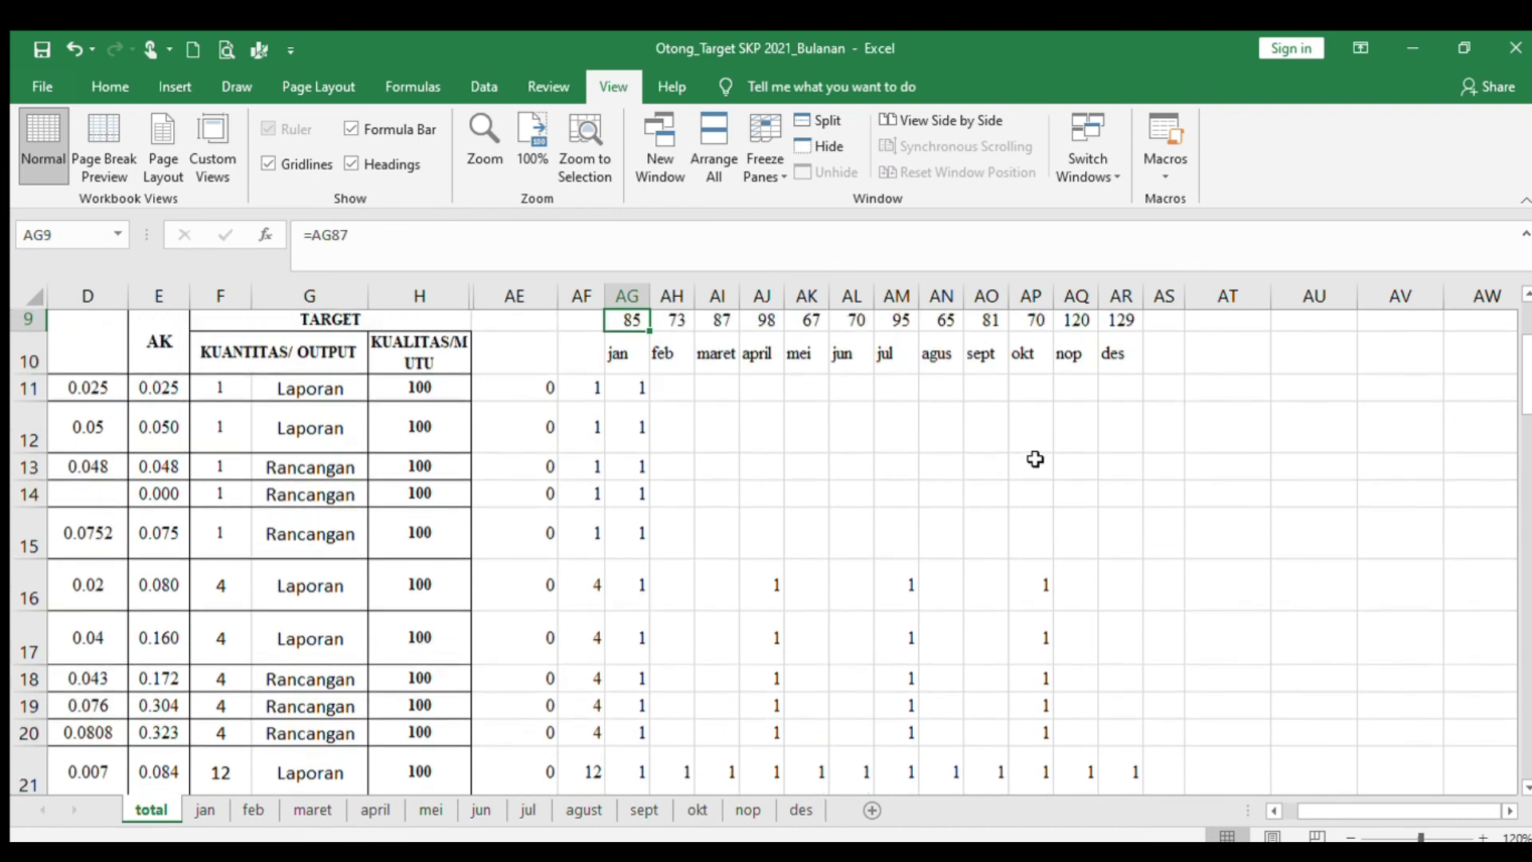
Step: Examine the month headers and cells of the jan, feb, maret and april target columns down to row 12
key(Right)
key(Right)
key(Right)
key(Right)
key(Down)
key(Down)
key(Left)
key(Left)
key(Left)
key(Left)
key(Right)
key(Right)
key(Right)
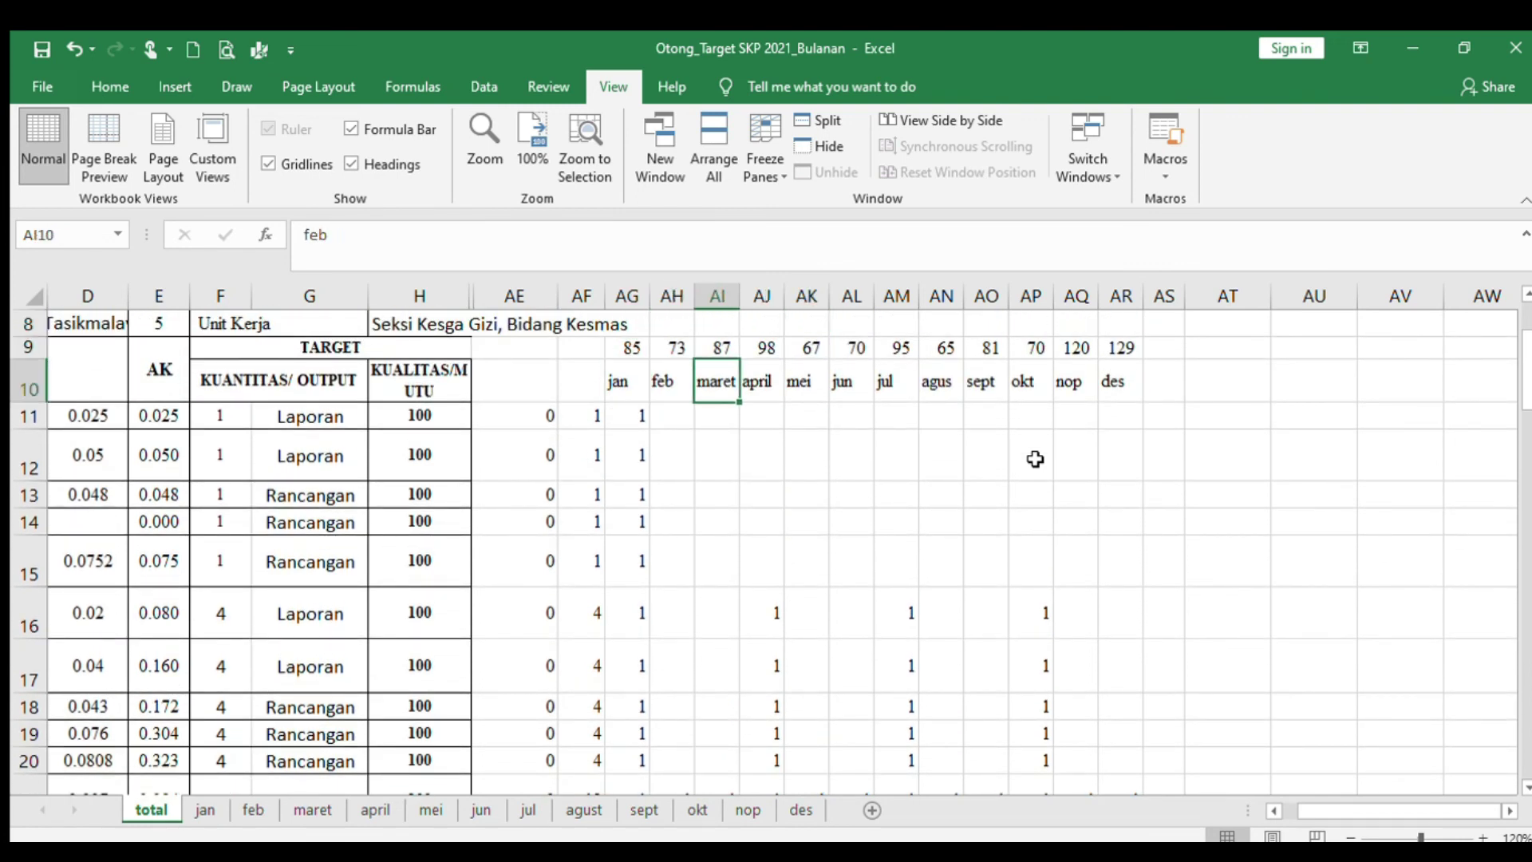
key(Down)
key(Down)
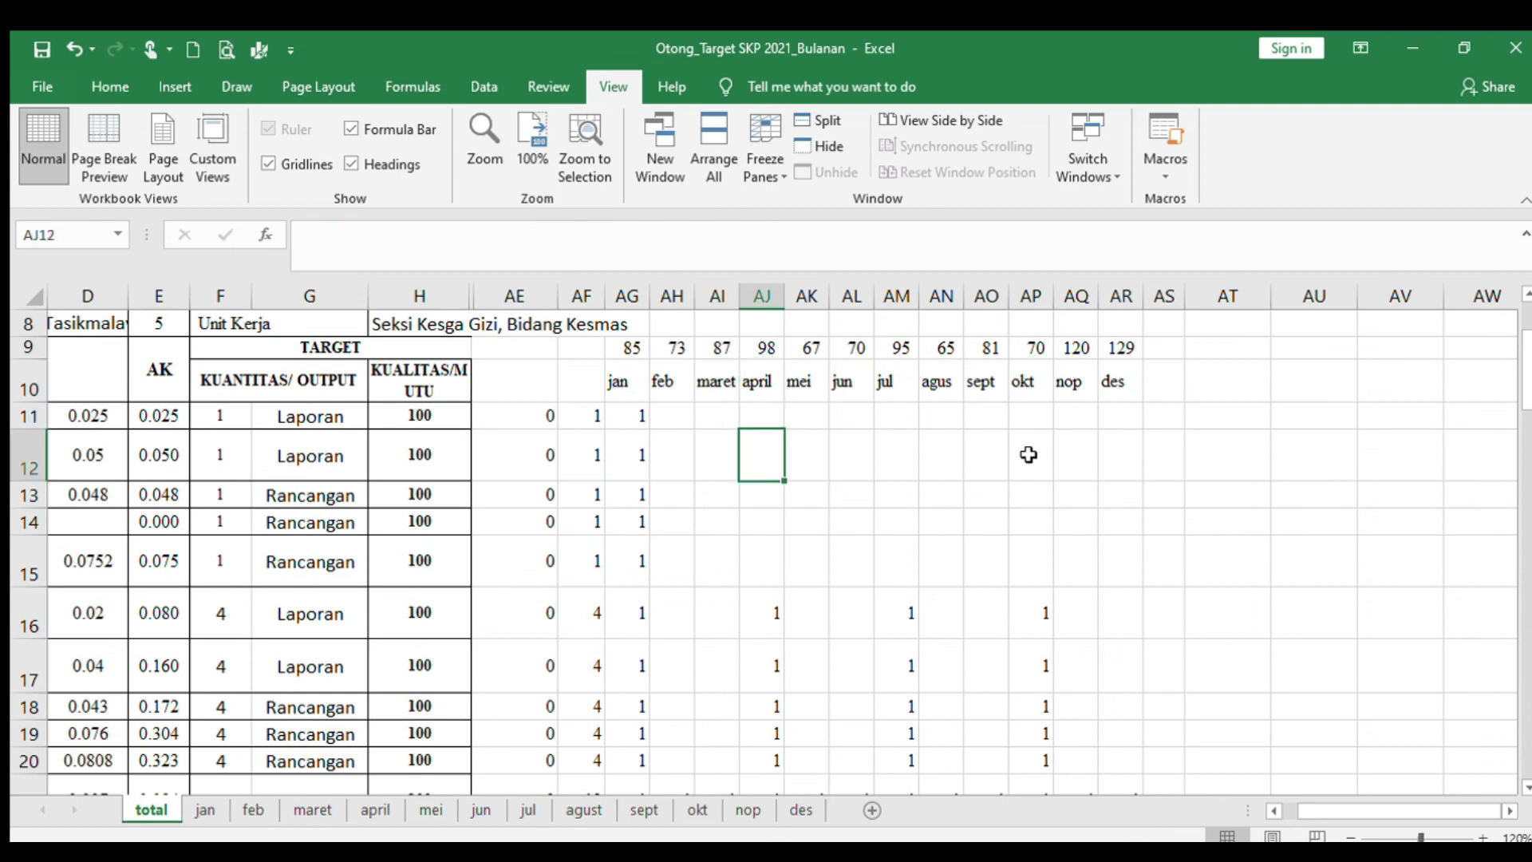
Step: Examine the monthly target totals in row 9, starting from the jan total in AG9
click(624, 346)
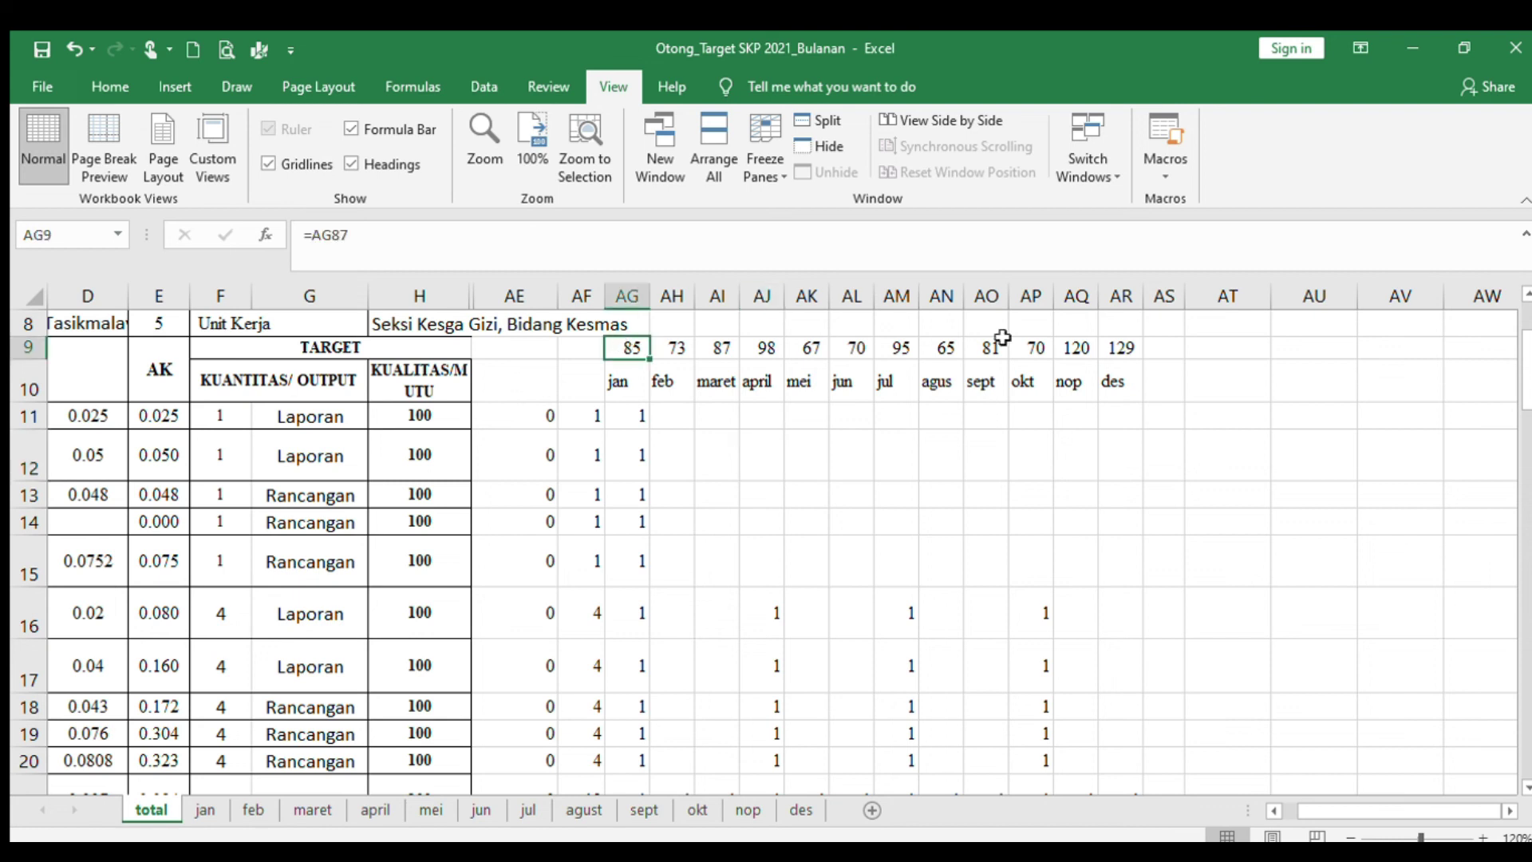
key(Down)
key(Up)
key(Right)
key(Right)
key(Left)
key(Left)
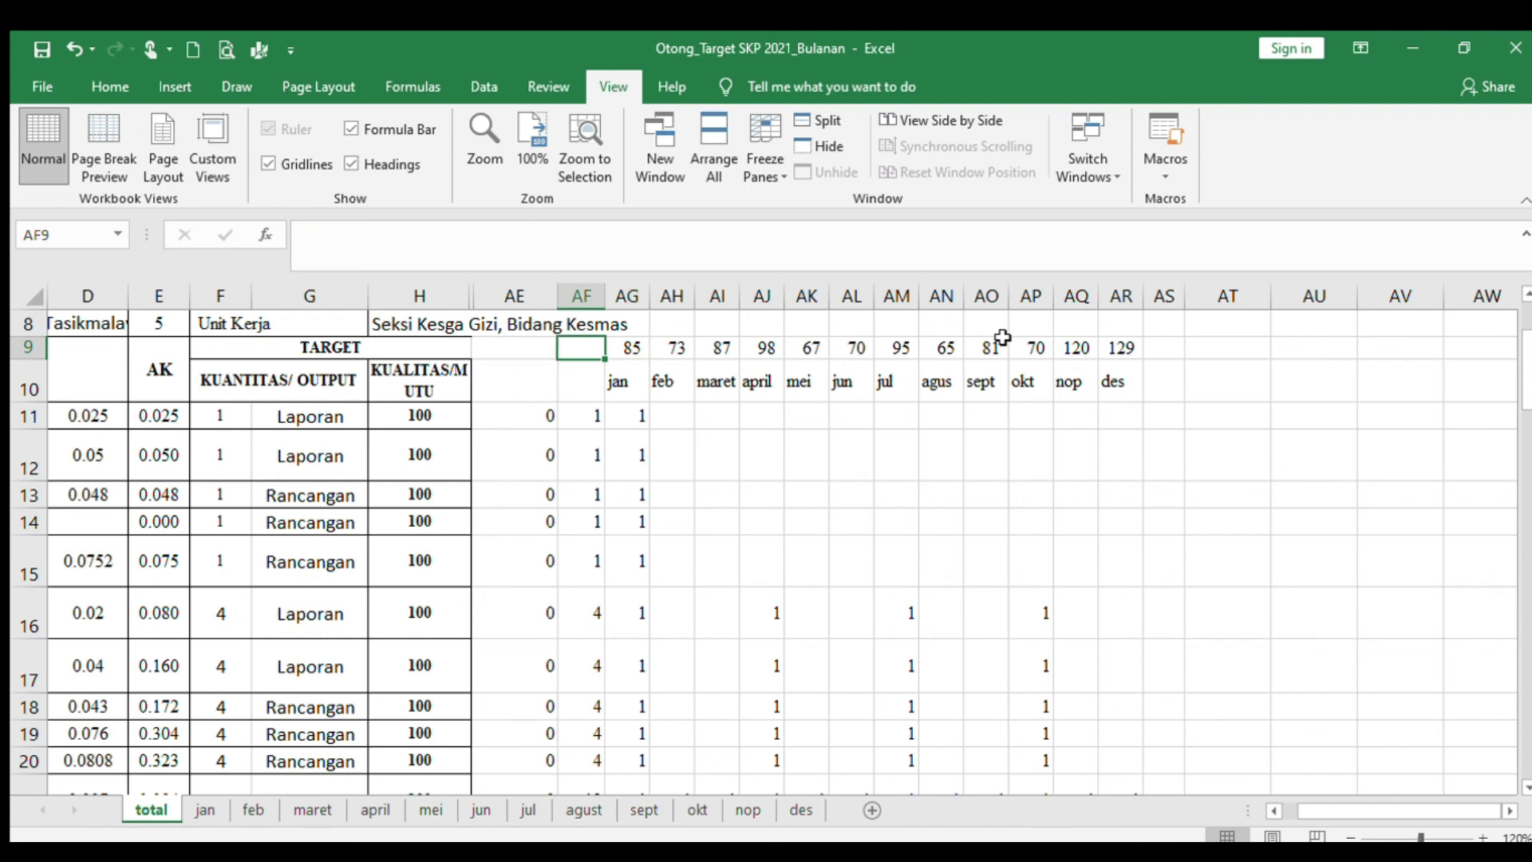
Step: Return to the start of the activity table and examine the first activity in B11 and its AK formula in E11
key(Home)
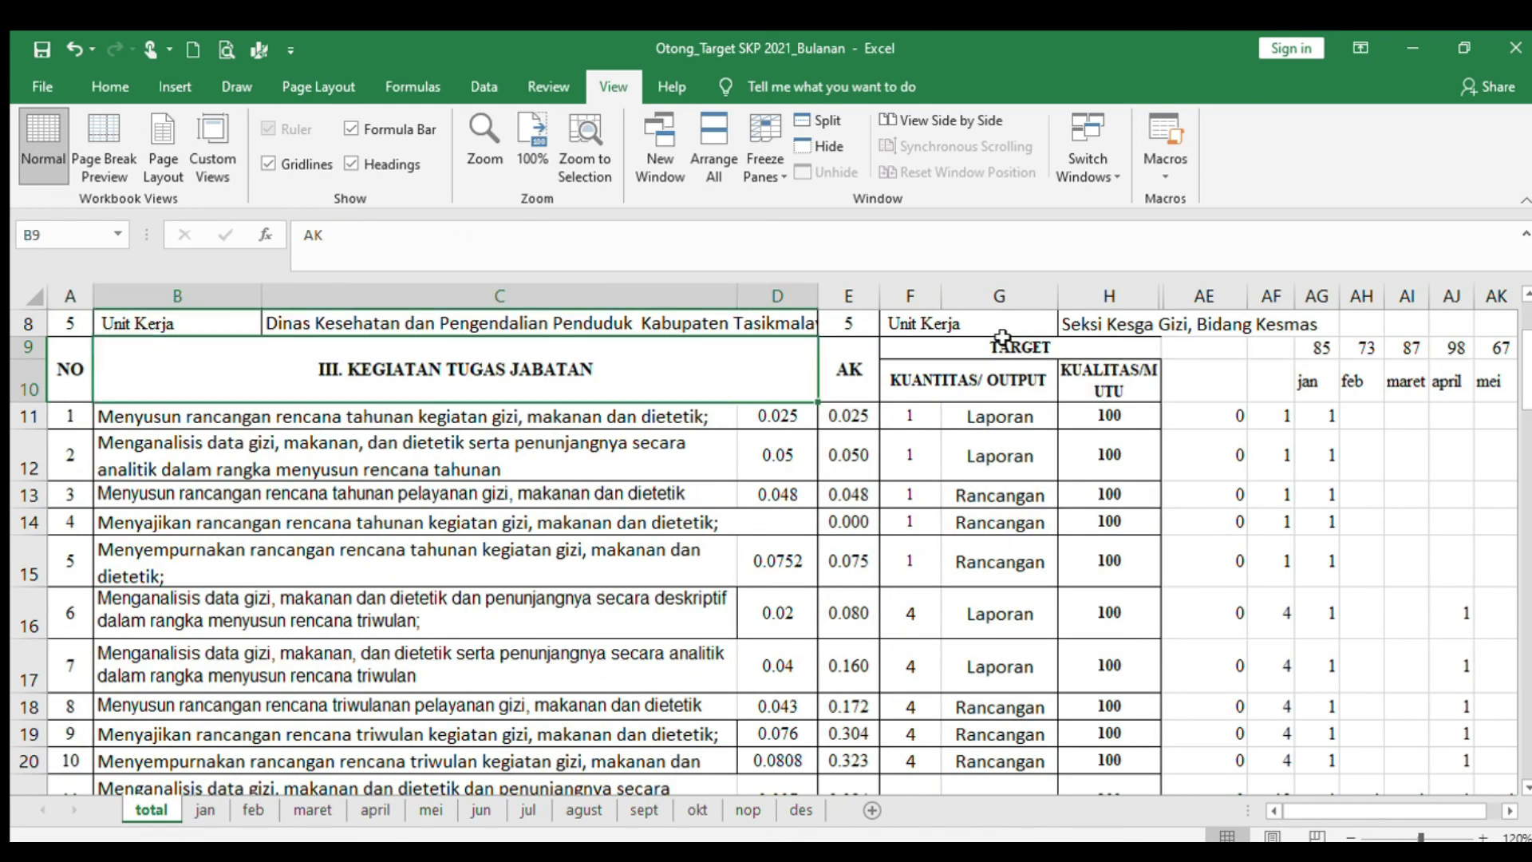
key(Down)
key(Down)
key(Down)
key(Right)
key(Right)
key(Right)
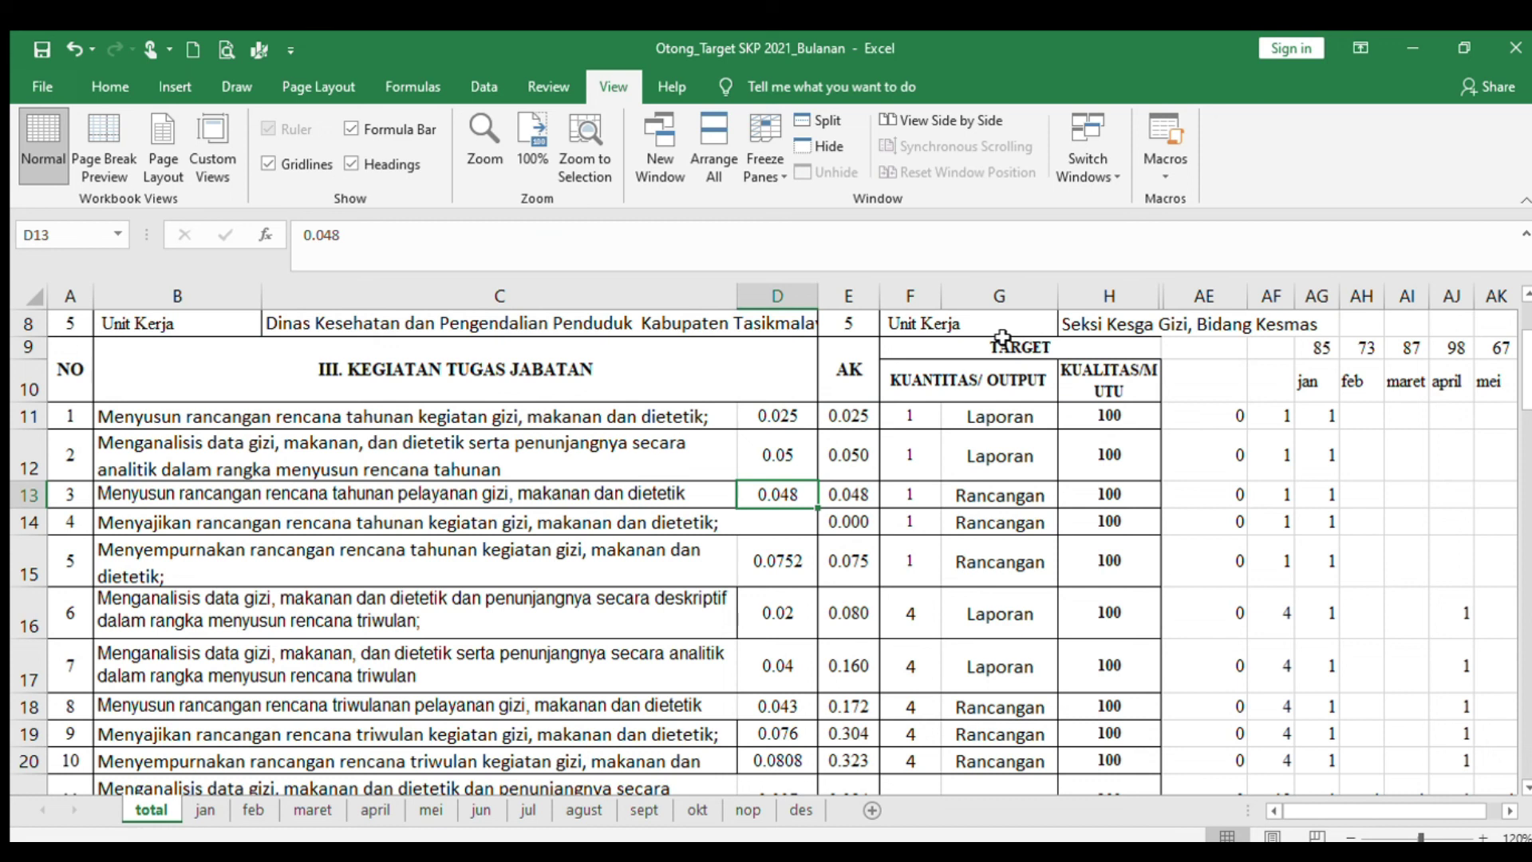
click(552, 411)
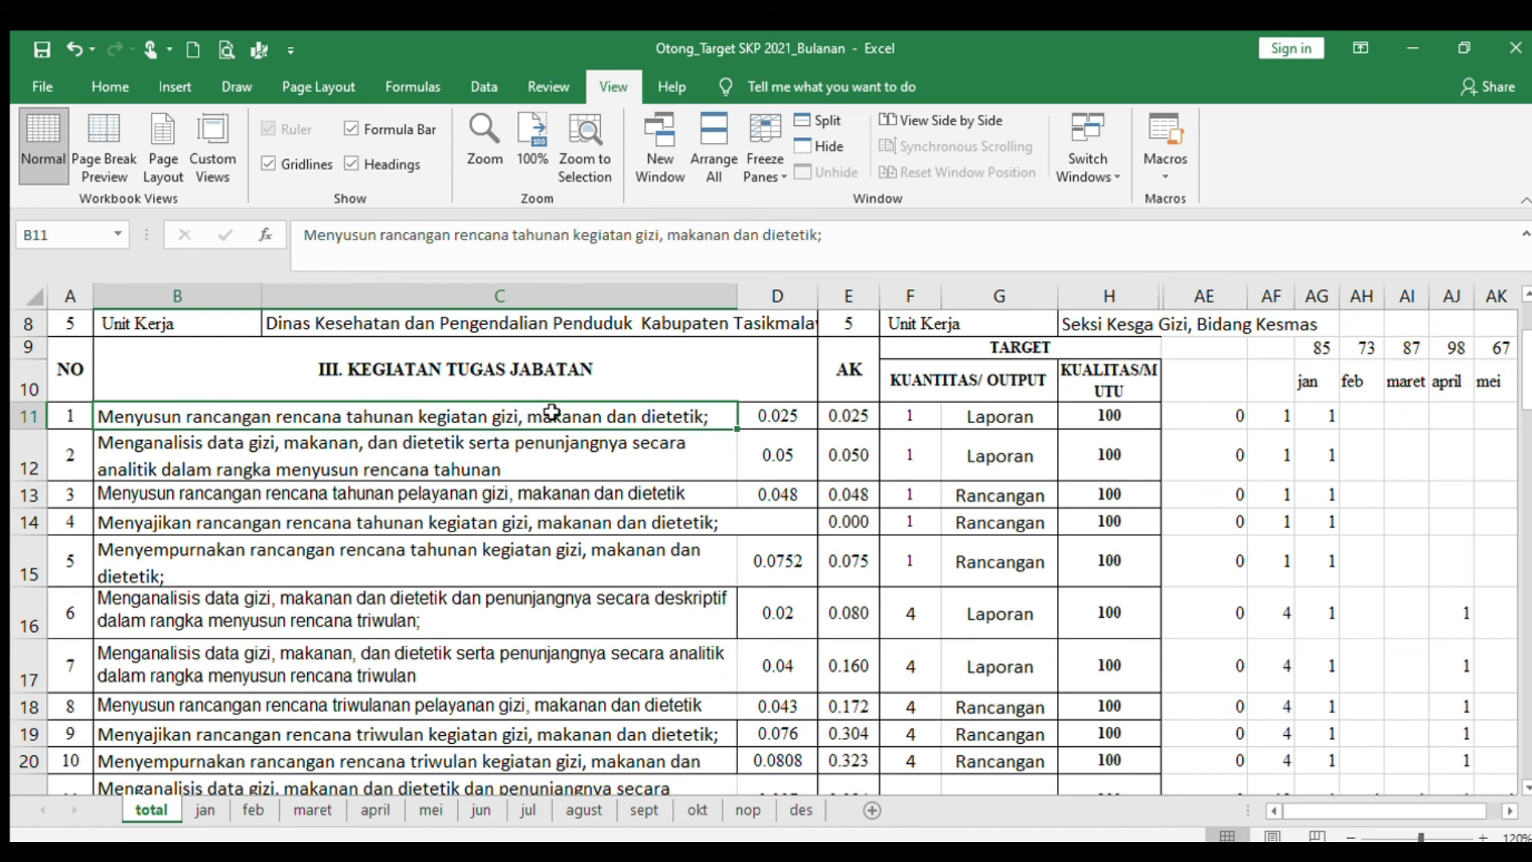
click(838, 413)
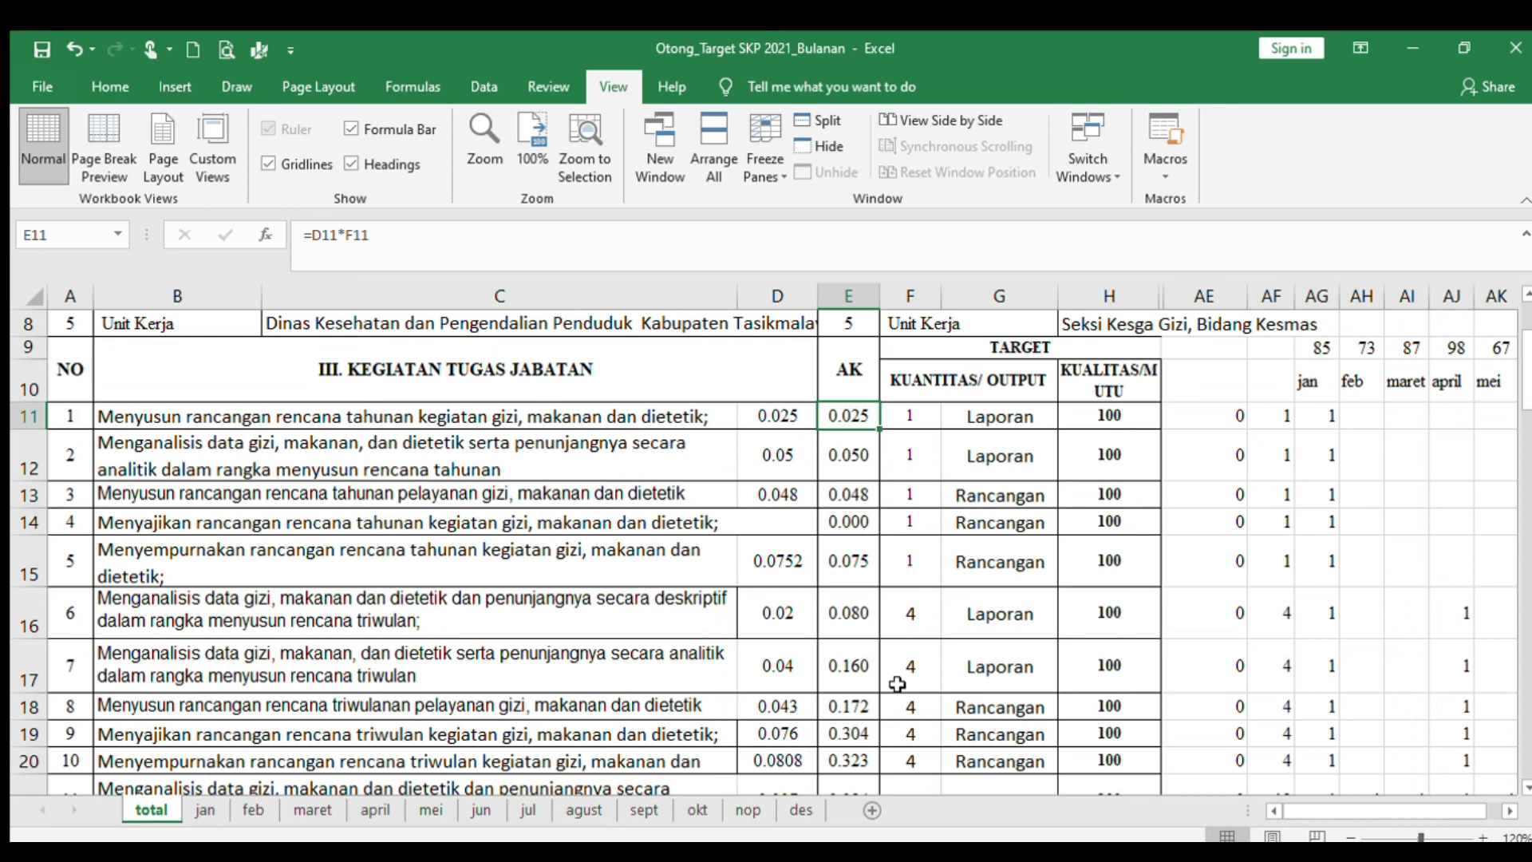
Step: Switch to the Contoh DUPAK_Nutri_Terampil workbook's PAK JADI sheet and select empty cell J7 beside the PENETAPAN ANGKA KREDIT form
click(696, 553)
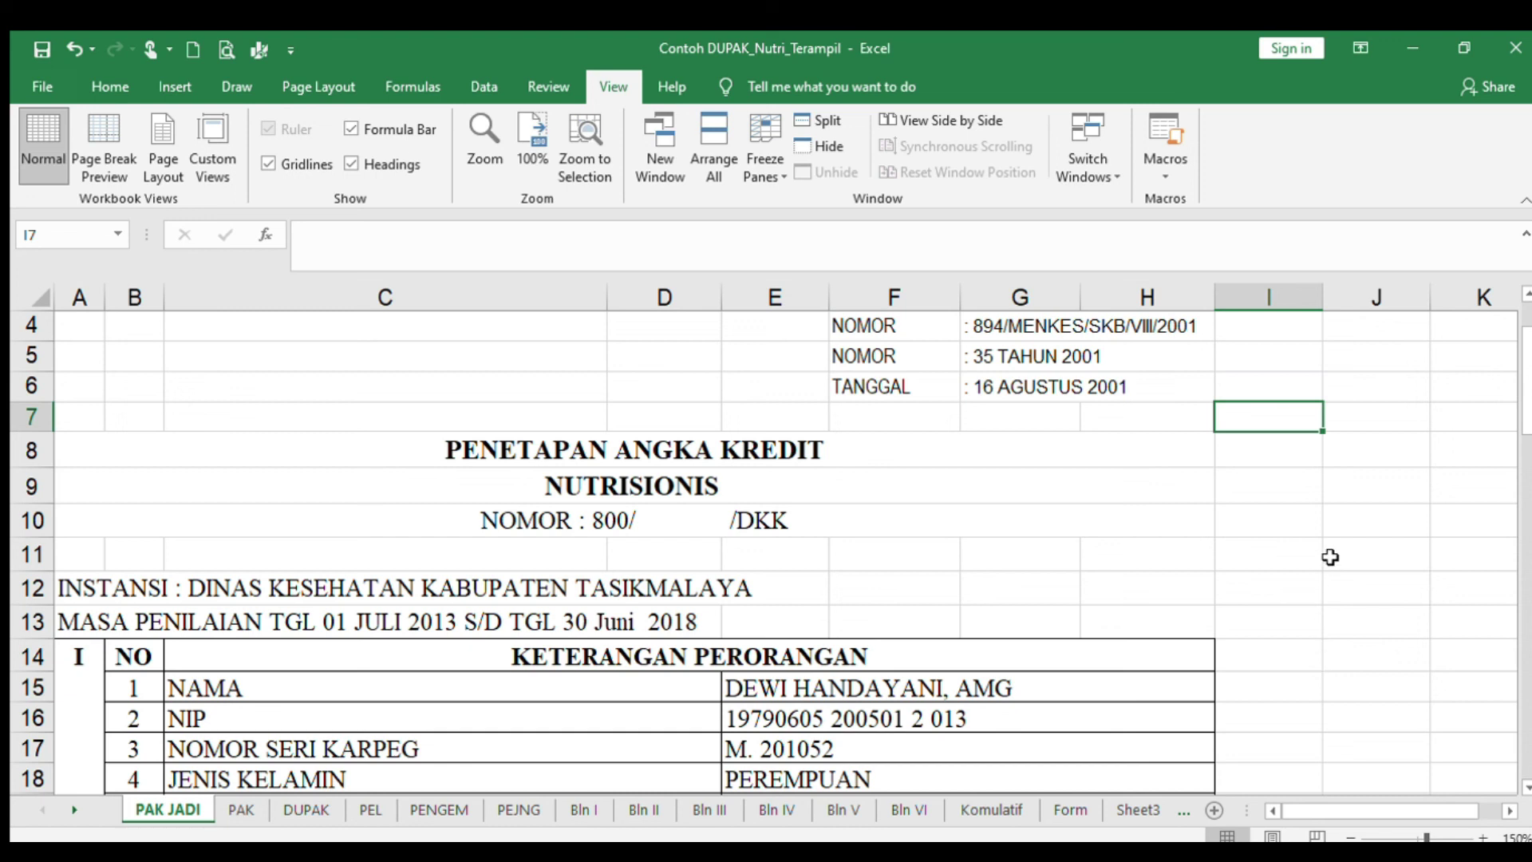
click(1357, 530)
click(1379, 482)
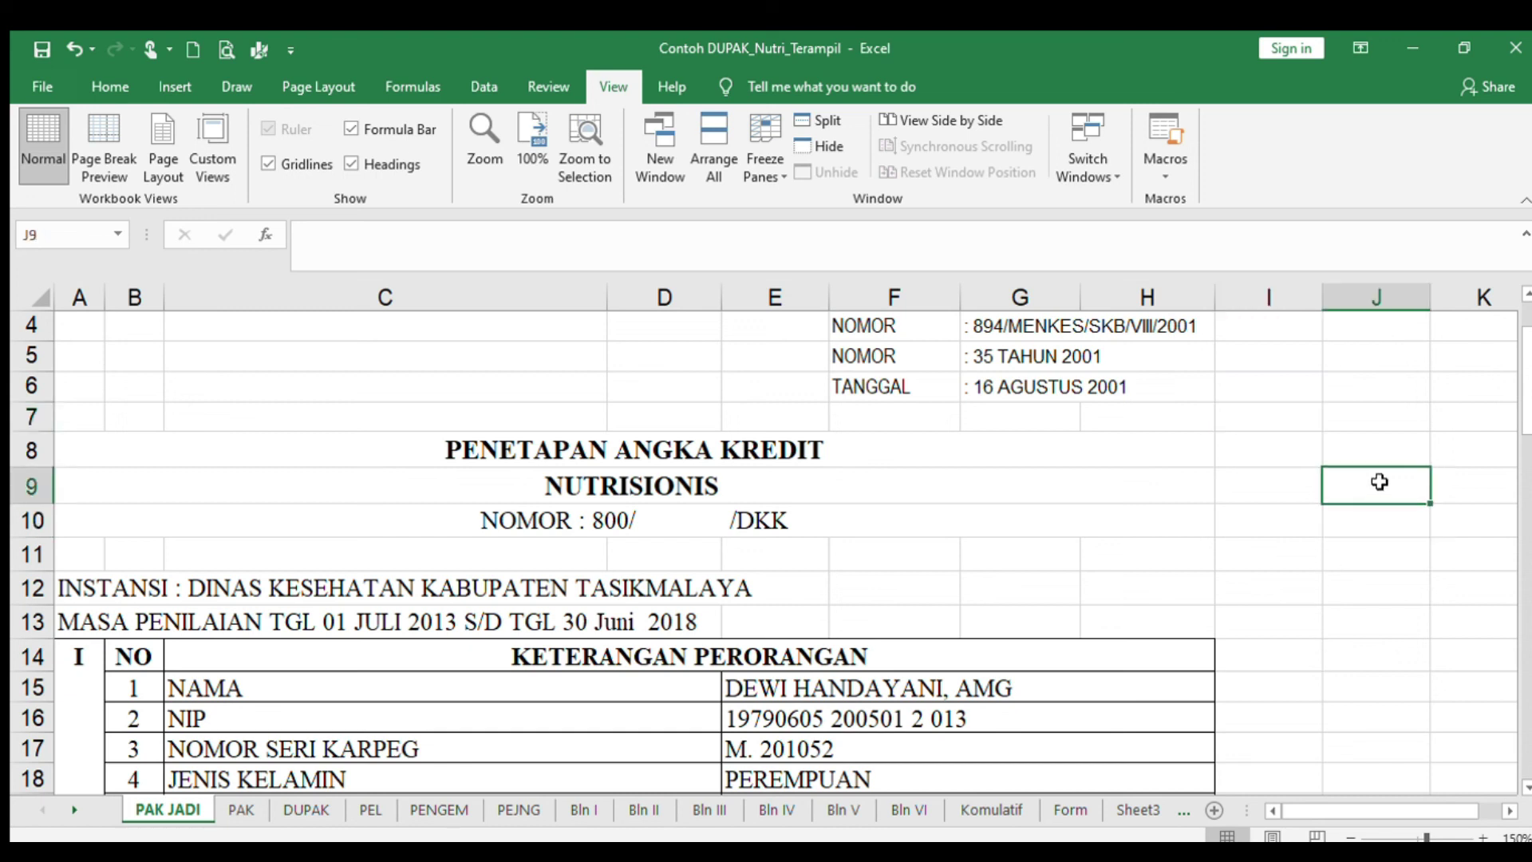
click(1376, 445)
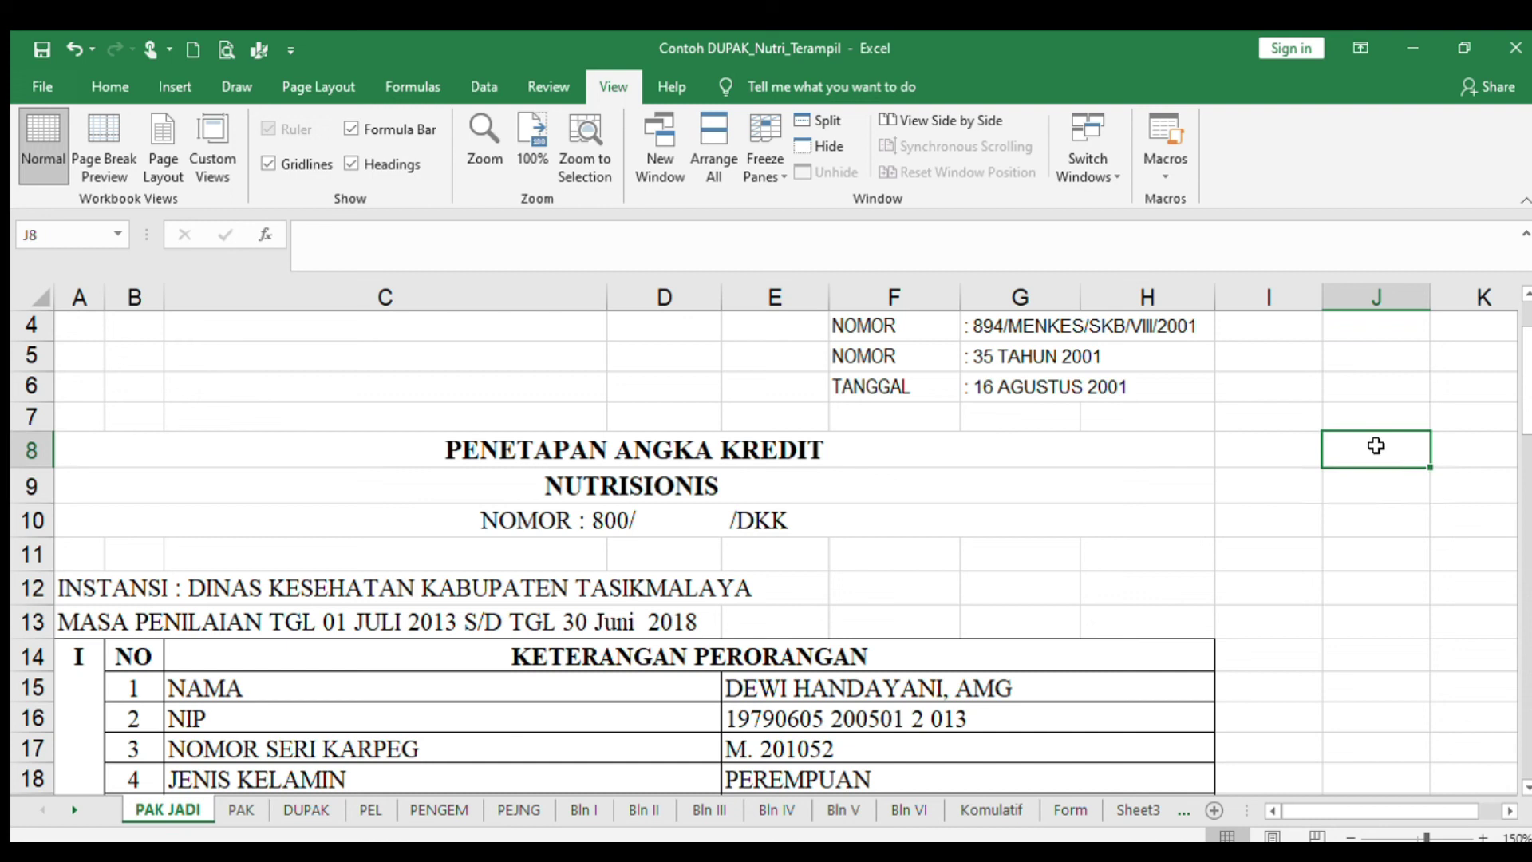
click(1380, 420)
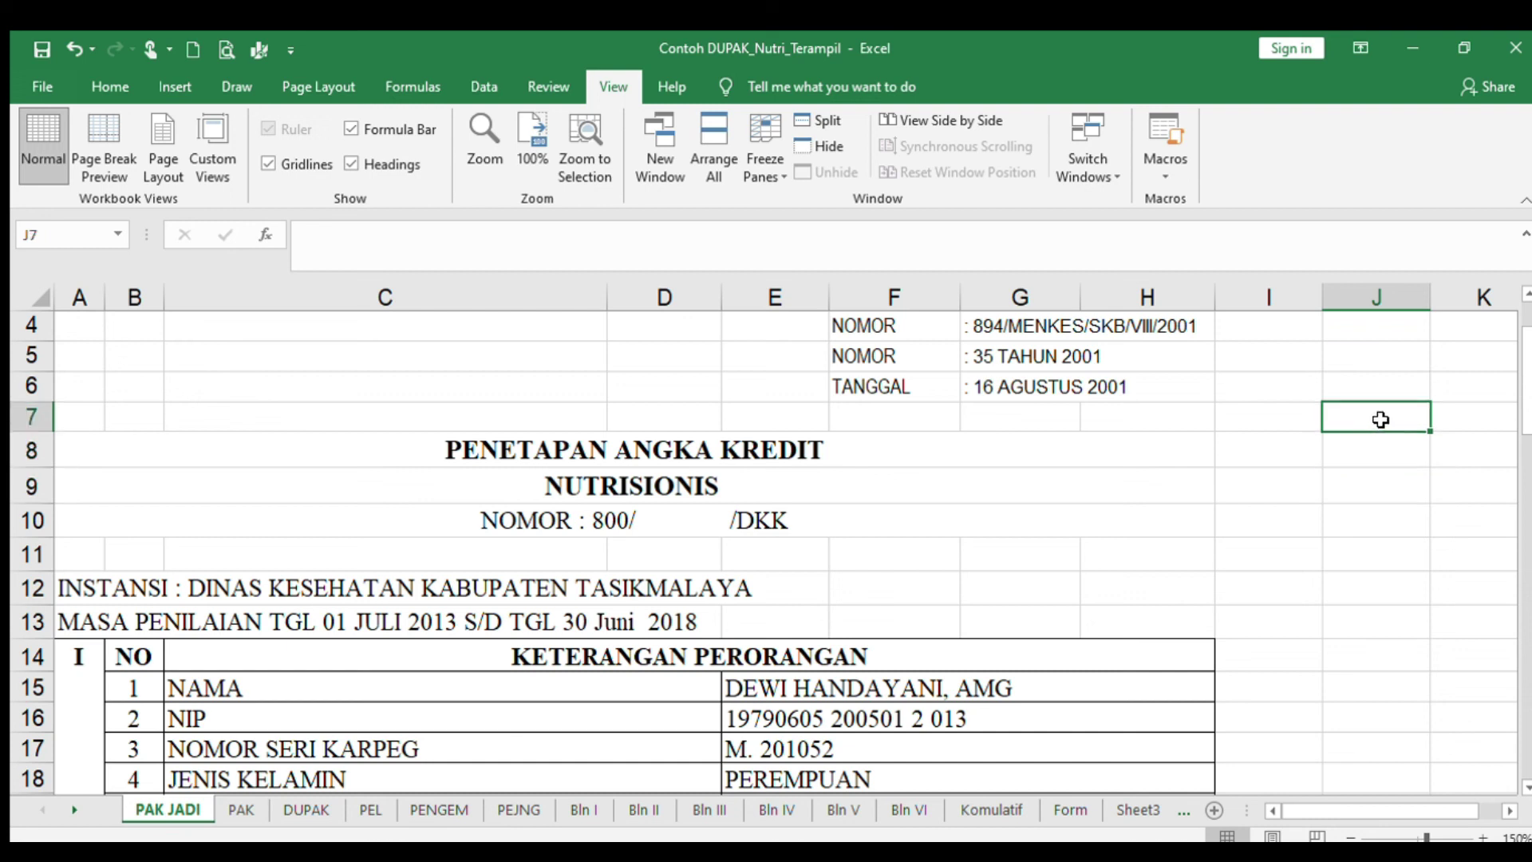